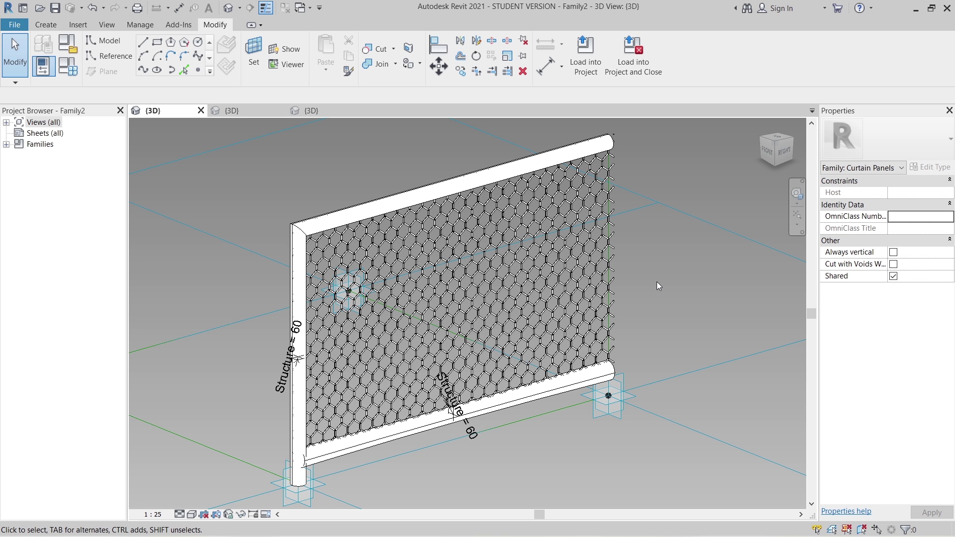
# Examine the finished fence panel family in 3D, including its frame corner, structure dimensions and hexagonal wire mesh
pyautogui.scroll(-5, 656, 283)
pyautogui.keyDown('shift'); pyautogui.moveTo(591, 340); pyautogui.dragTo(634, 419, button='middle'); pyautogui.keyUp('shift')
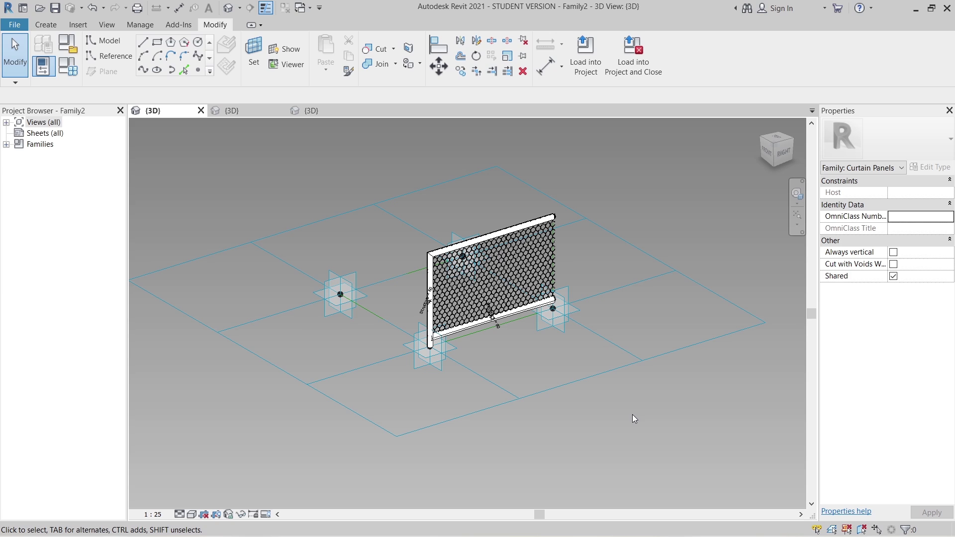
pyautogui.scroll(-2, 634, 419)
pyautogui.keyDown('shift'); pyautogui.moveTo(613, 408); pyautogui.dragTo(623, 429, button='middle'); pyautogui.keyUp('shift')
pyautogui.scroll(6, 498, 344)
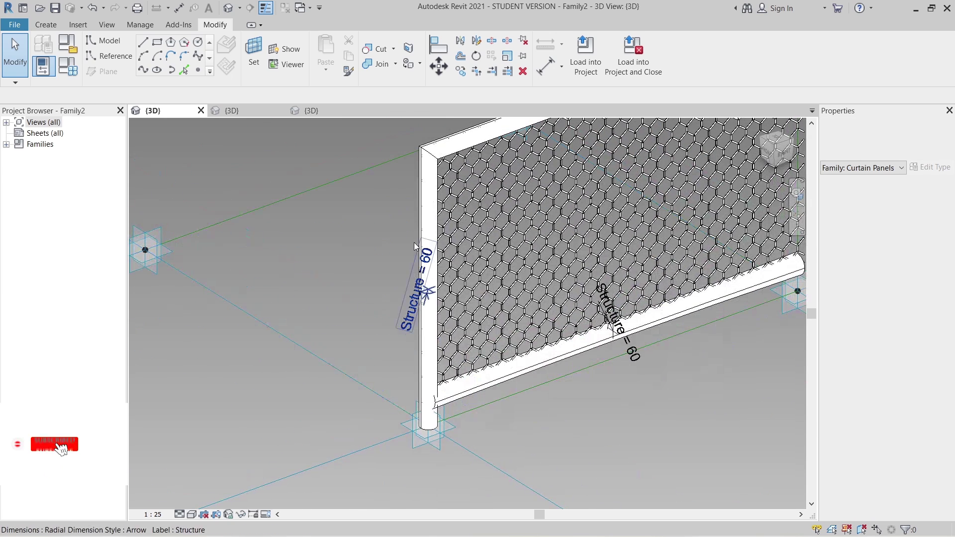
pyautogui.moveTo(448, 176); pyautogui.dragTo(427, 271, button='middle')
pyautogui.scroll(1, 385, 244)
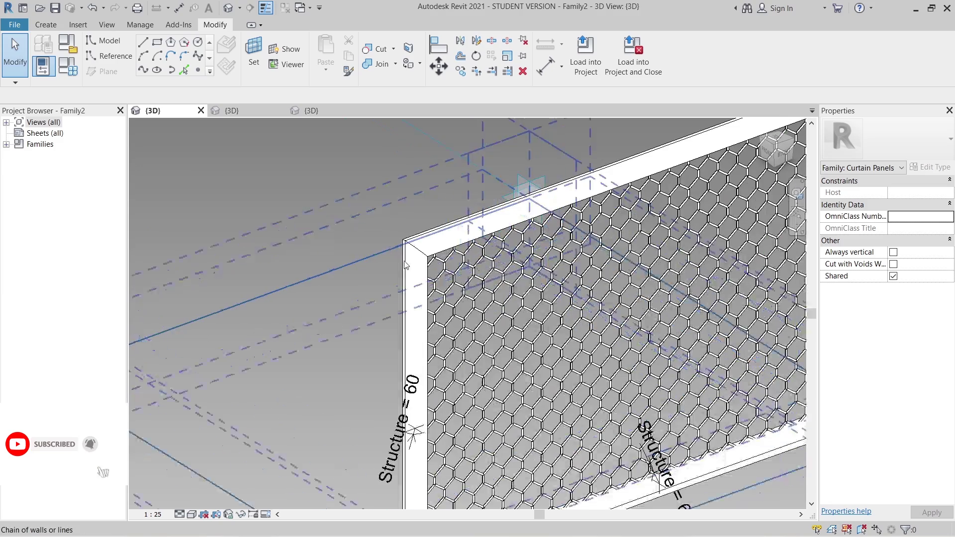
pyautogui.moveTo(378, 236); pyautogui.dragTo(341, 204, button='middle')
pyautogui.scroll(-2, 390, 247)
pyautogui.keyDown('shift'); pyautogui.moveTo(599, 413); pyautogui.dragTo(576, 418, button='middle'); pyautogui.keyUp('shift')
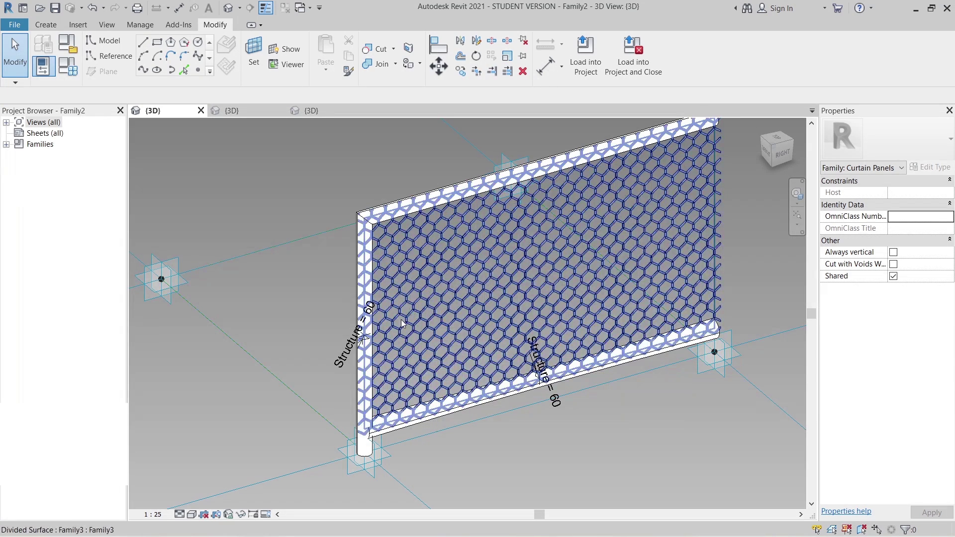
# Review the hexagonal mesh family and the project model containing the assembled run of fence panels
pyautogui.click(237, 112)
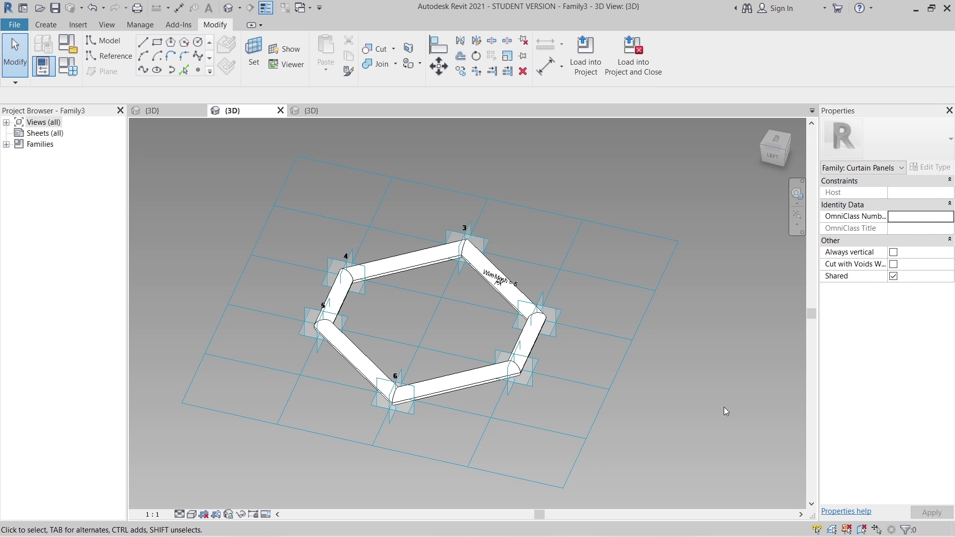
pyautogui.click(302, 111)
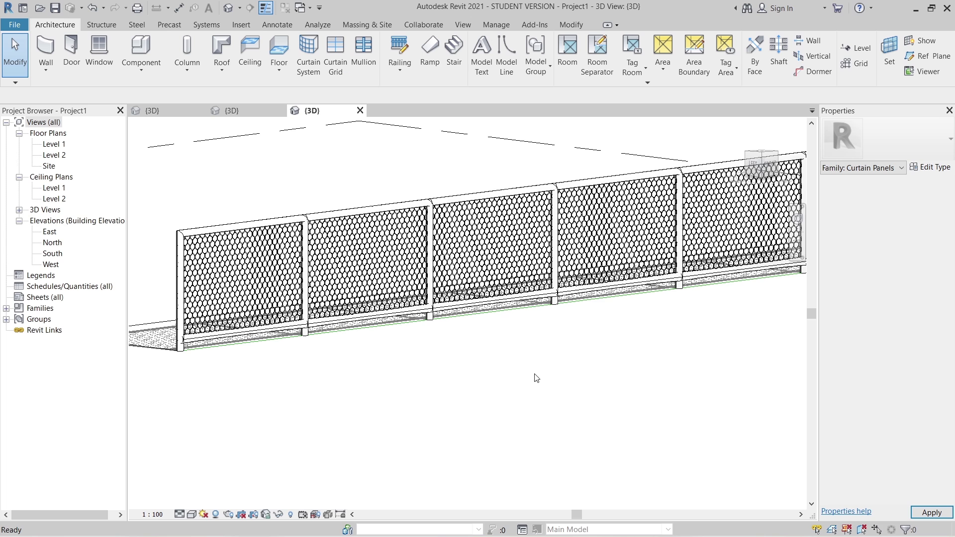
pyautogui.scroll(-2, 561, 373)
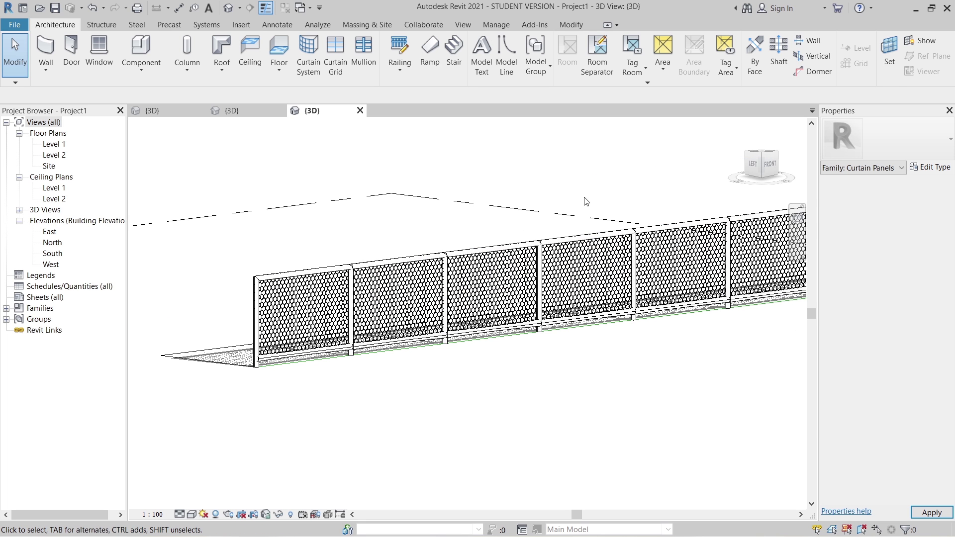
pyautogui.click(675, 435)
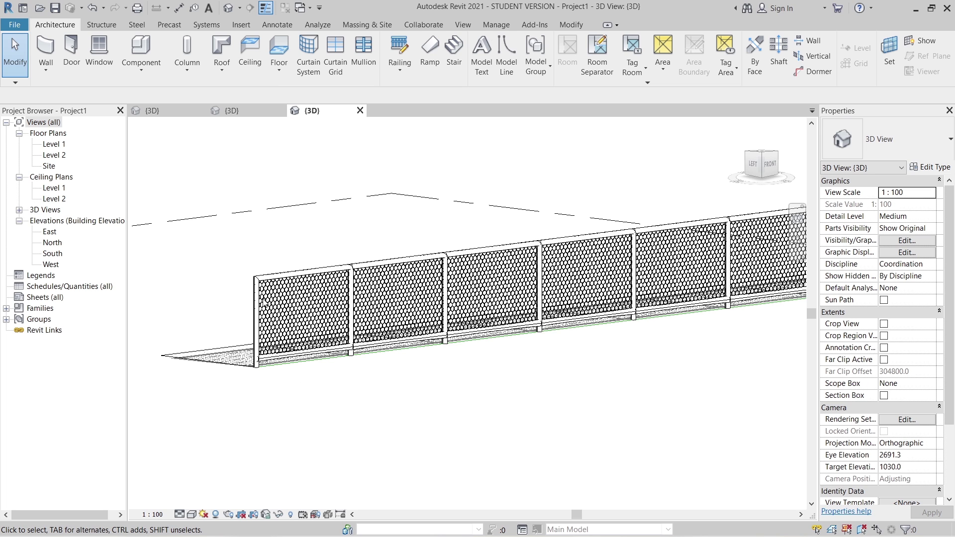
pyautogui.scroll(4, 264, 308)
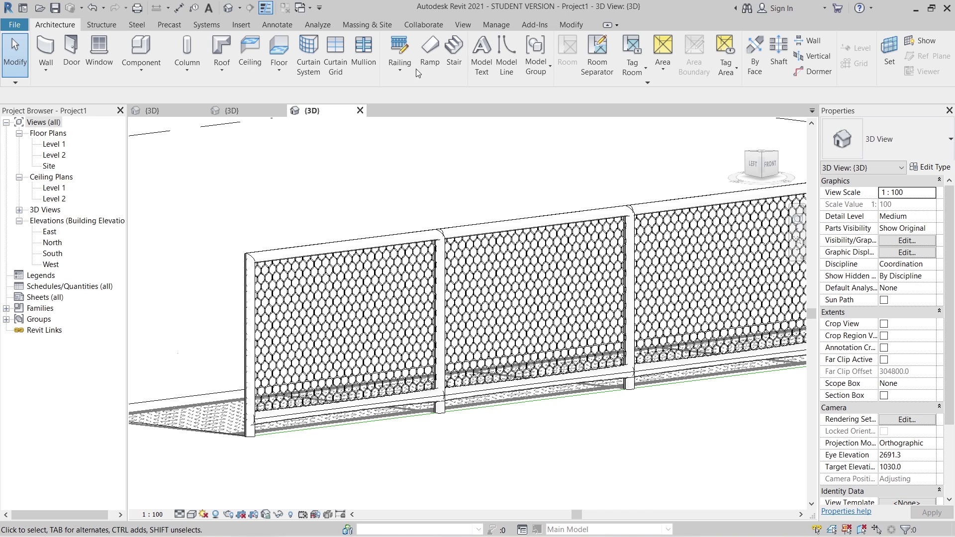
# Close the project and both example families without saving changes
pyautogui.click(359, 110)
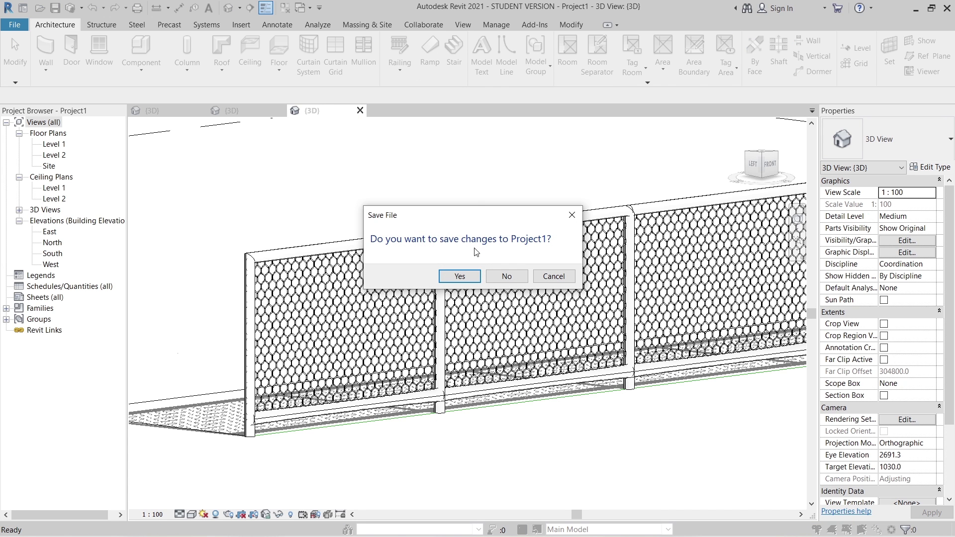
pyautogui.click(501, 277)
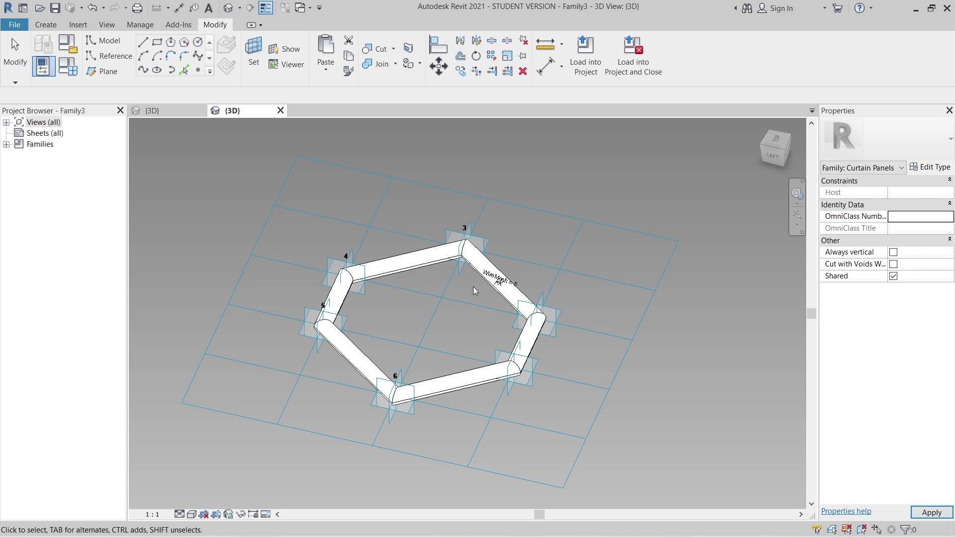
pyautogui.click(281, 110)
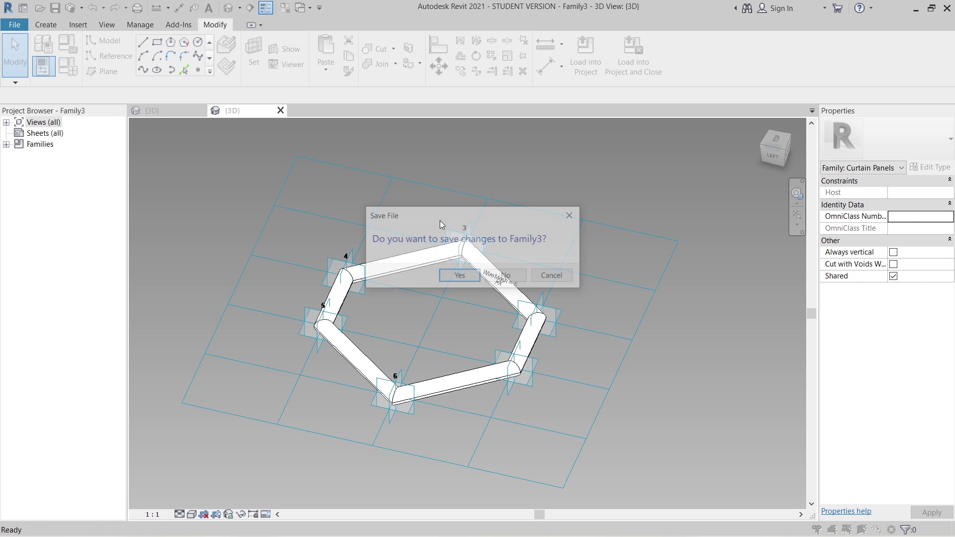
pyautogui.click(502, 276)
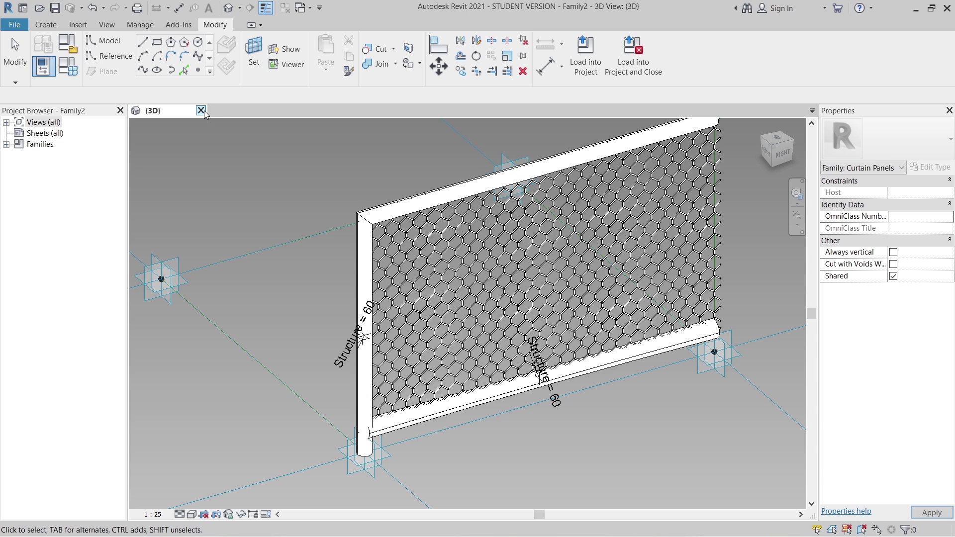
pyautogui.click(200, 109)
pyautogui.click(501, 277)
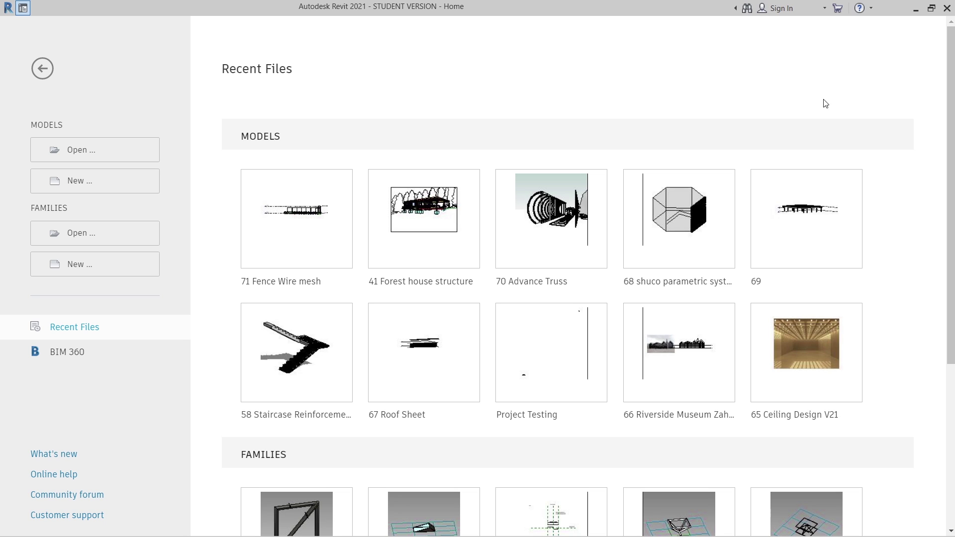
# Create a new family from the English template Metric Generic Model Pattern Based.rft
pyautogui.click(58, 277)
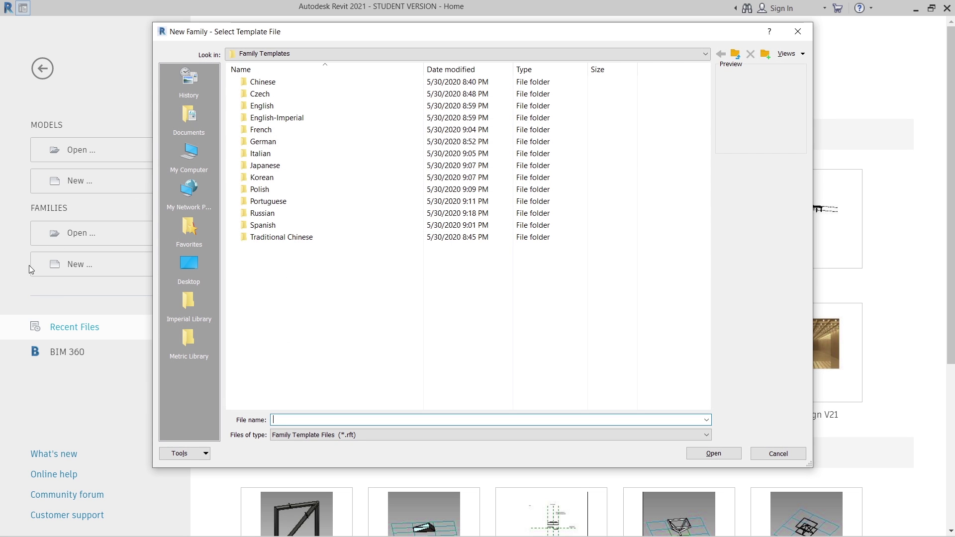
pyautogui.click(255, 107)
pyautogui.doubleClick(254, 107)
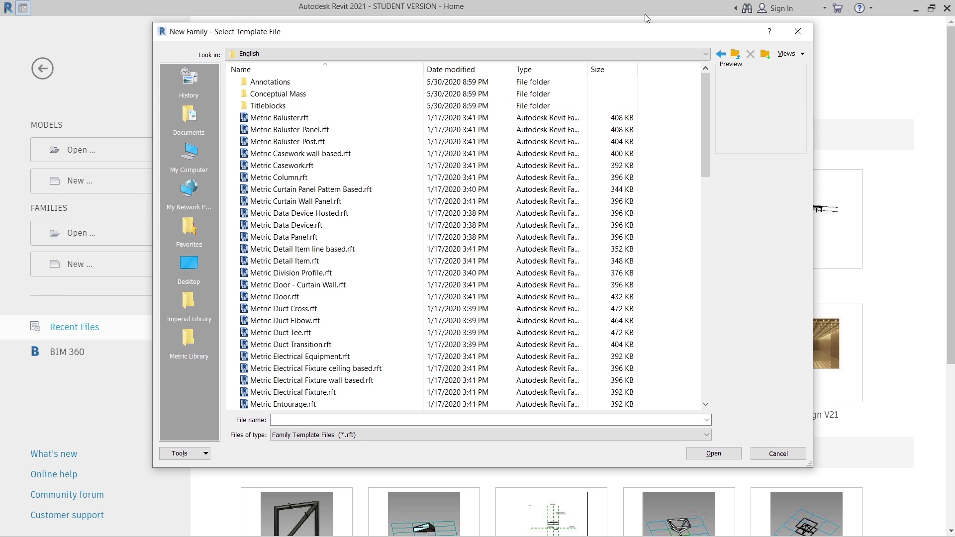
pyautogui.moveTo(708, 91); pyautogui.dragTo(711, 156)
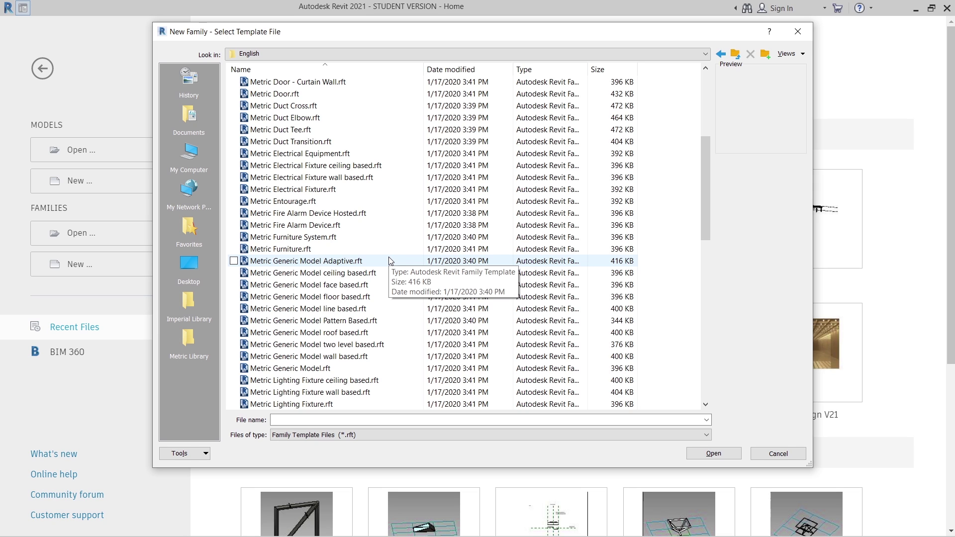
pyautogui.doubleClick(352, 321)
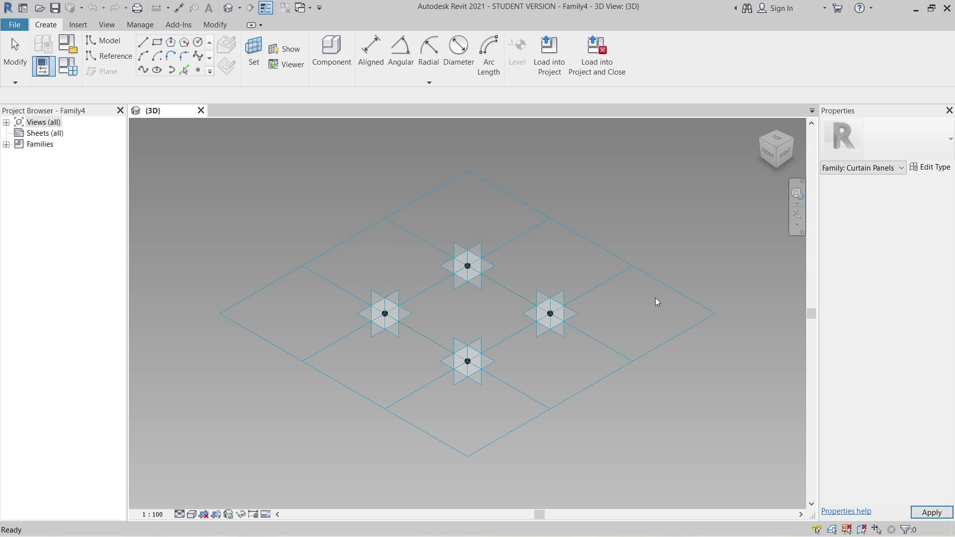
# Set the tile pattern grid's horizontal and vertical spacing to 3000
pyautogui.scroll(-3, 676, 364)
pyautogui.moveTo(676, 365); pyautogui.dragTo(531, 440, button='middle')
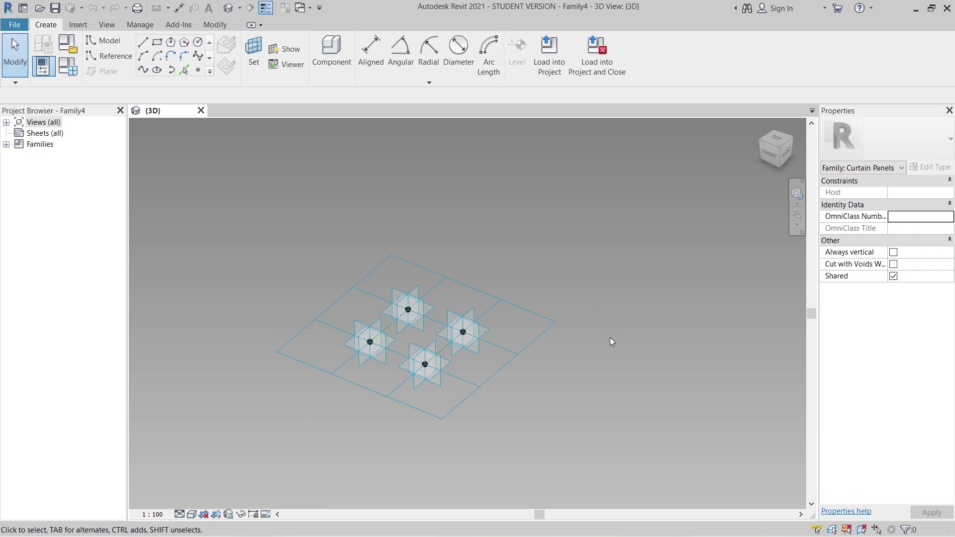
pyautogui.keyDown('shift'); pyautogui.moveTo(610, 338); pyautogui.dragTo(554, 396, button='middle'); pyautogui.keyUp('shift')
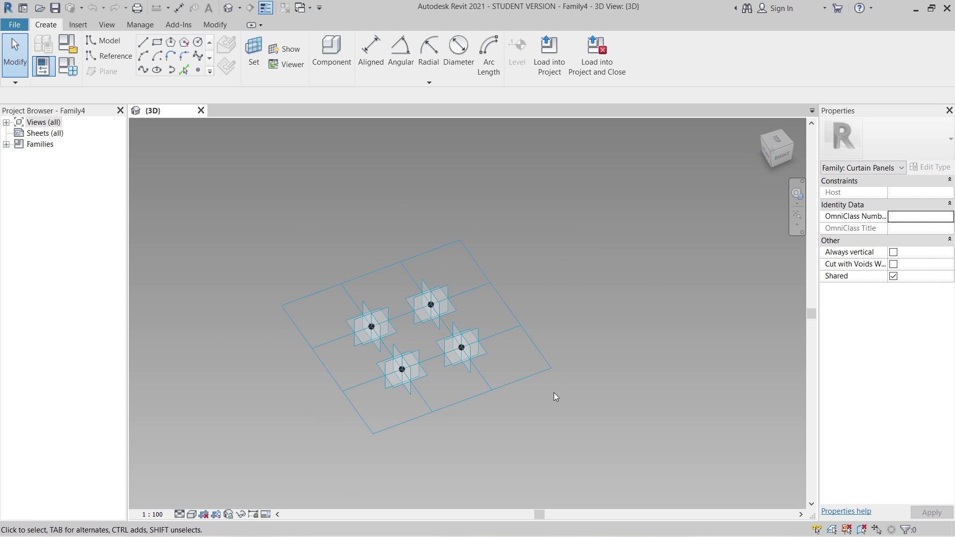
pyautogui.click(525, 380)
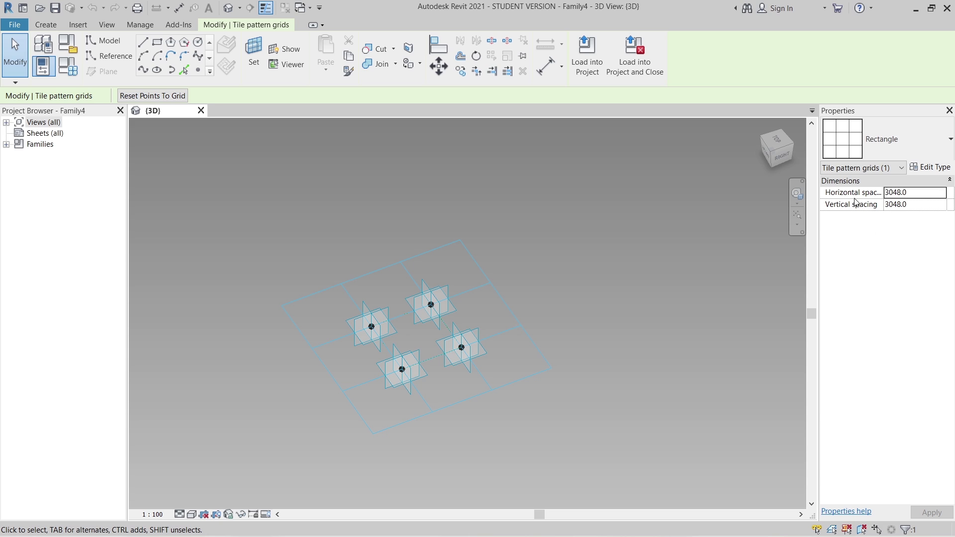
pyautogui.click(869, 194)
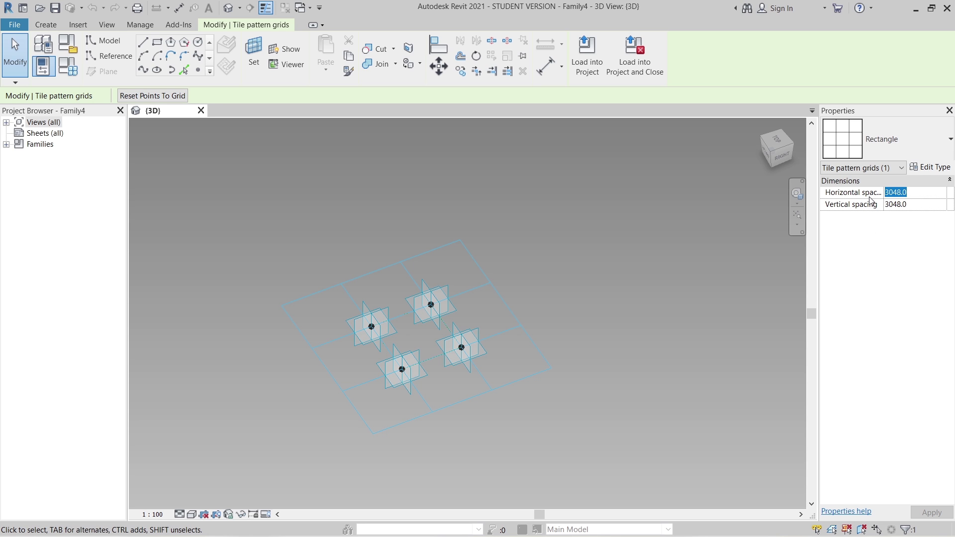
pyautogui.write('3000.0')
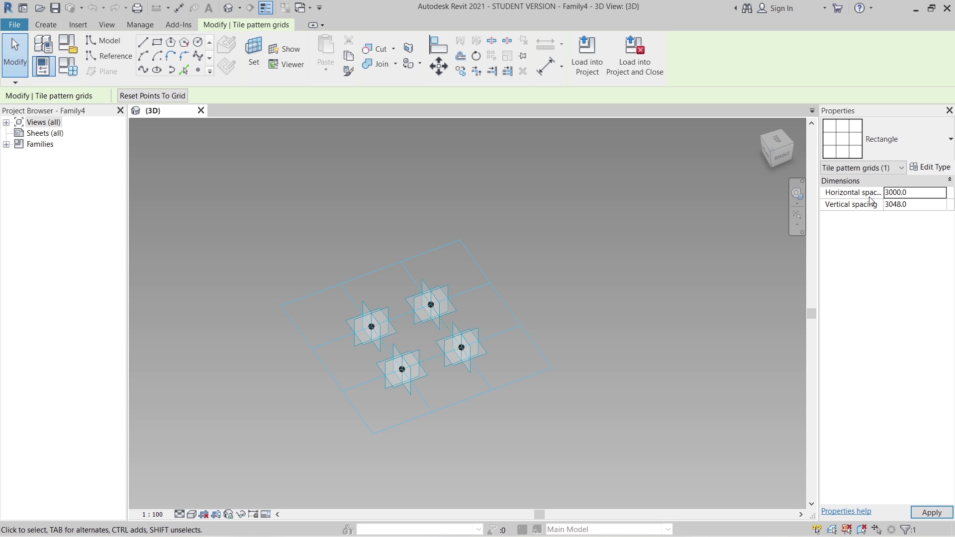
pyautogui.click(919, 205)
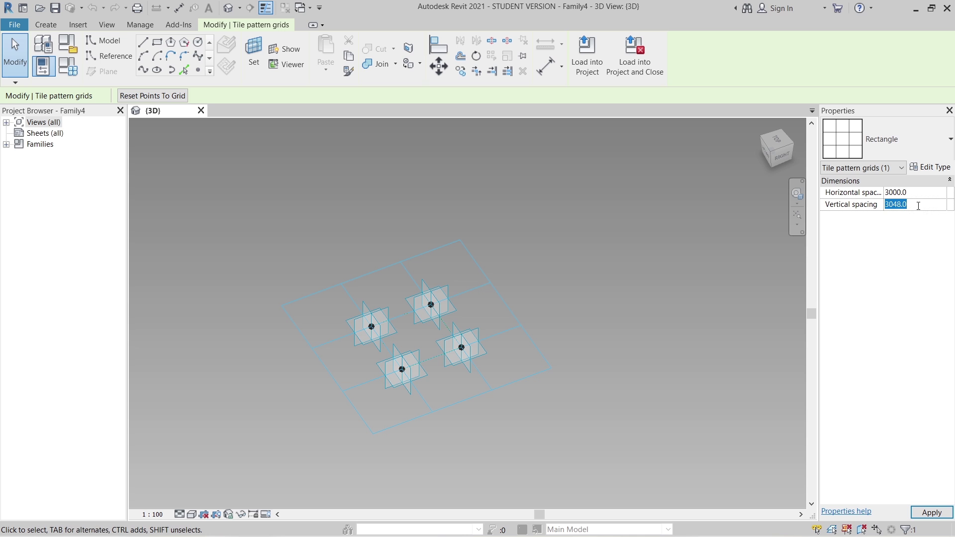
pyautogui.write('3000.0')
pyautogui.click(635, 293)
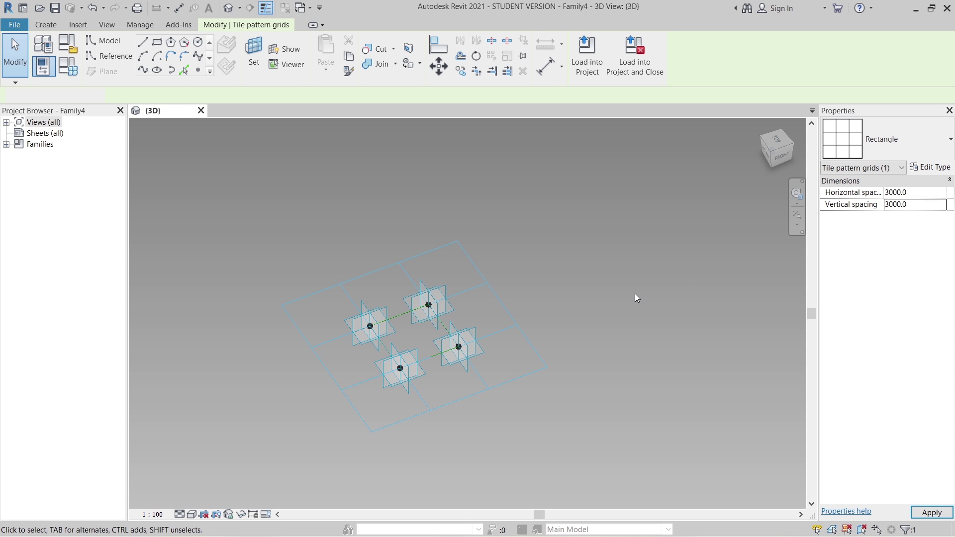
# Place a reference point on Level 1 at each of the two adaptive points along the tile's near edge
pyautogui.scroll(4, 470, 389)
pyautogui.scroll(-3, 401, 396)
pyautogui.keyDown('shift'); pyautogui.moveTo(443, 386); pyautogui.dragTo(500, 397, button='middle'); pyautogui.keyUp('shift')
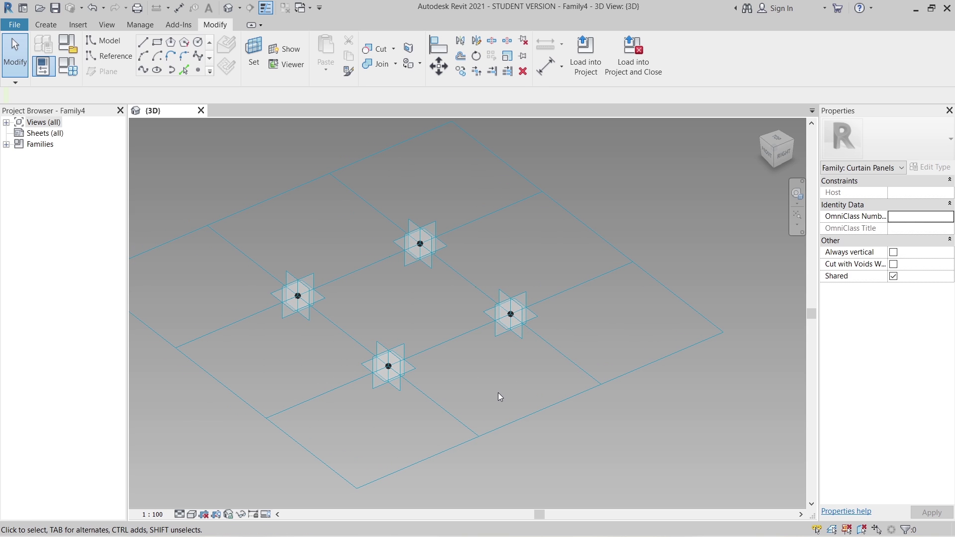
pyautogui.scroll(-3, 500, 397)
pyautogui.keyDown('shift'); pyautogui.moveTo(584, 379); pyautogui.dragTo(592, 438, button='middle'); pyautogui.keyUp('shift')
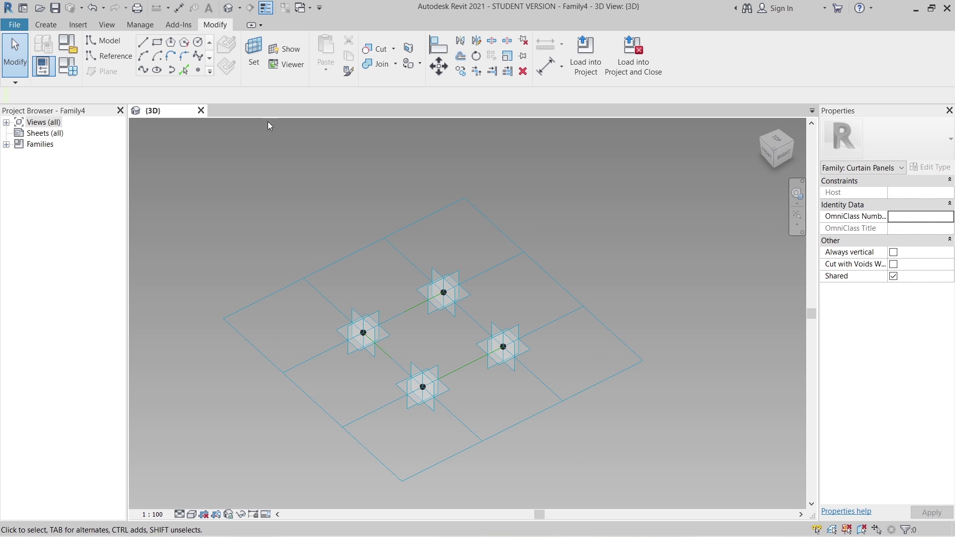
pyautogui.click(112, 60)
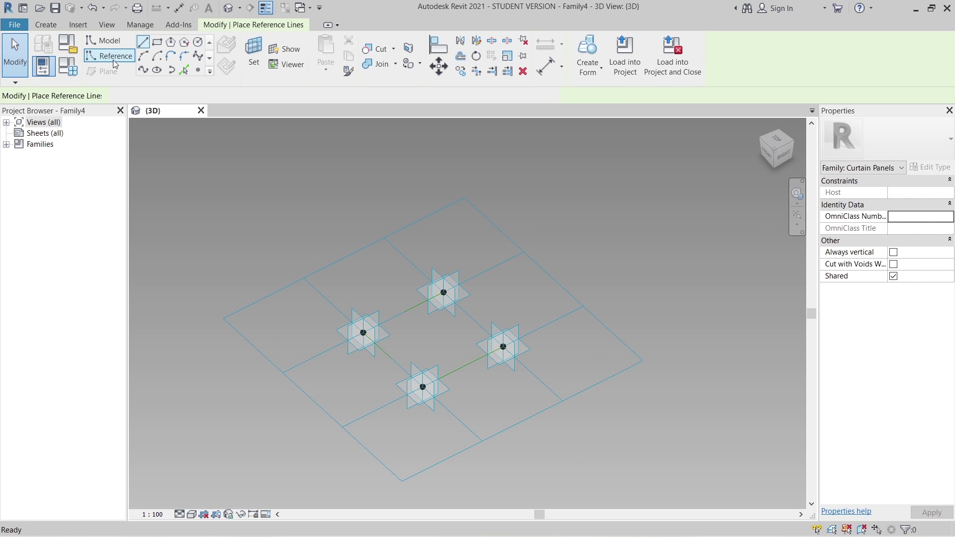
pyautogui.click(199, 70)
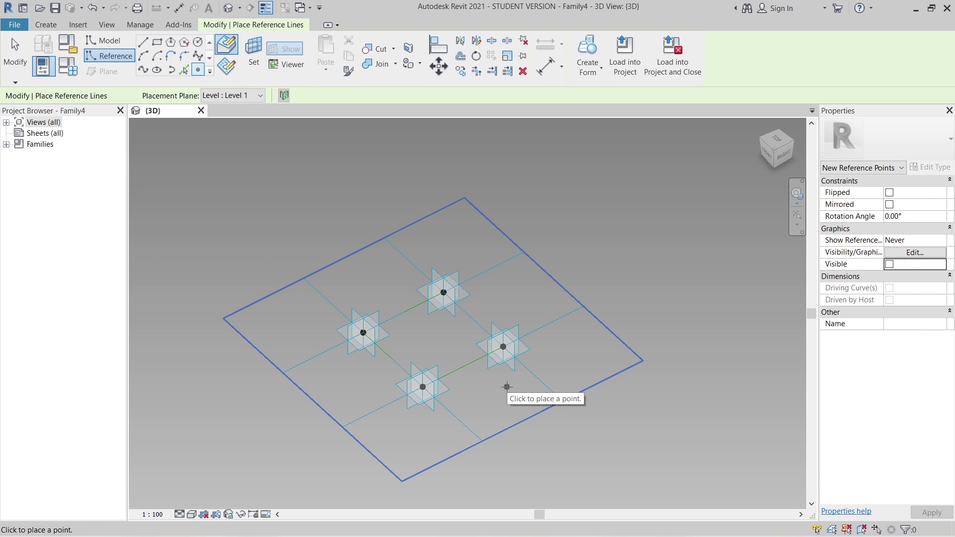
pyautogui.press('Escape')
pyautogui.press('Escape')
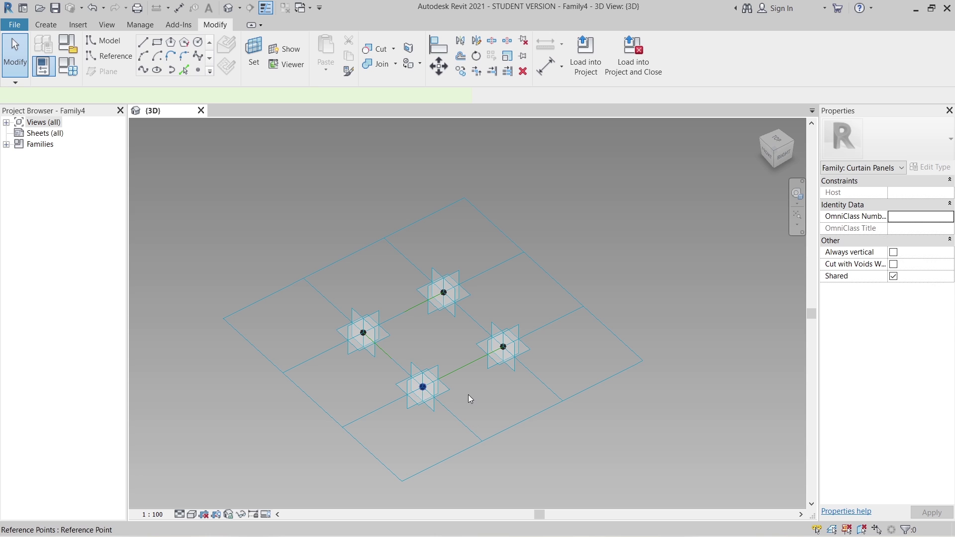
# Set the offset of both reference points on the tile's near edge to 3000
pyautogui.click(467, 395)
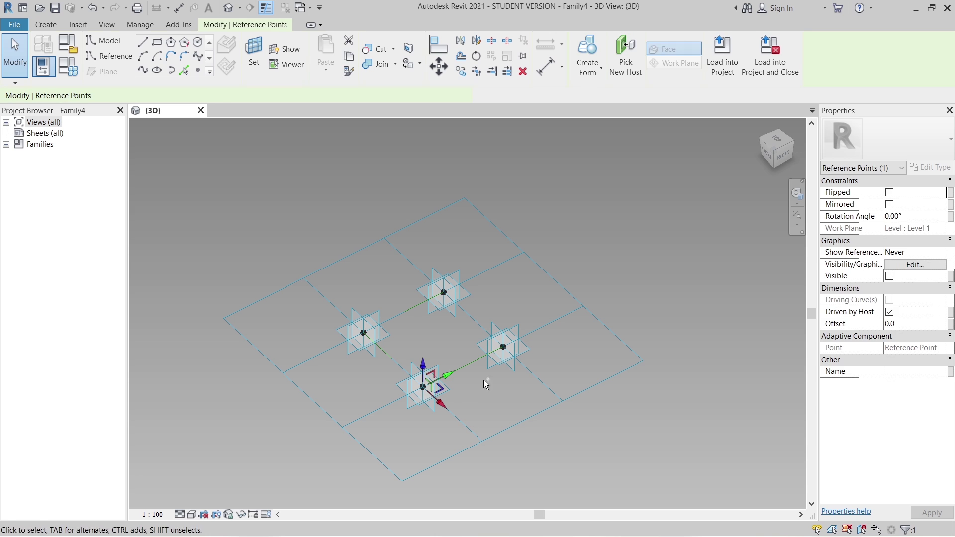
pyautogui.keyDown('ctrl'); pyautogui.click(504, 348); pyautogui.keyUp('ctrl')
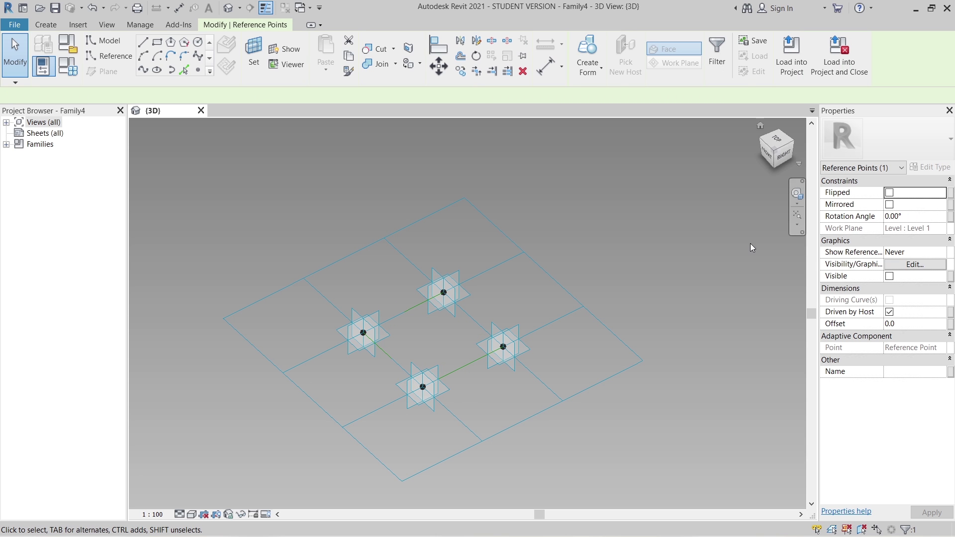
pyautogui.click(912, 324)
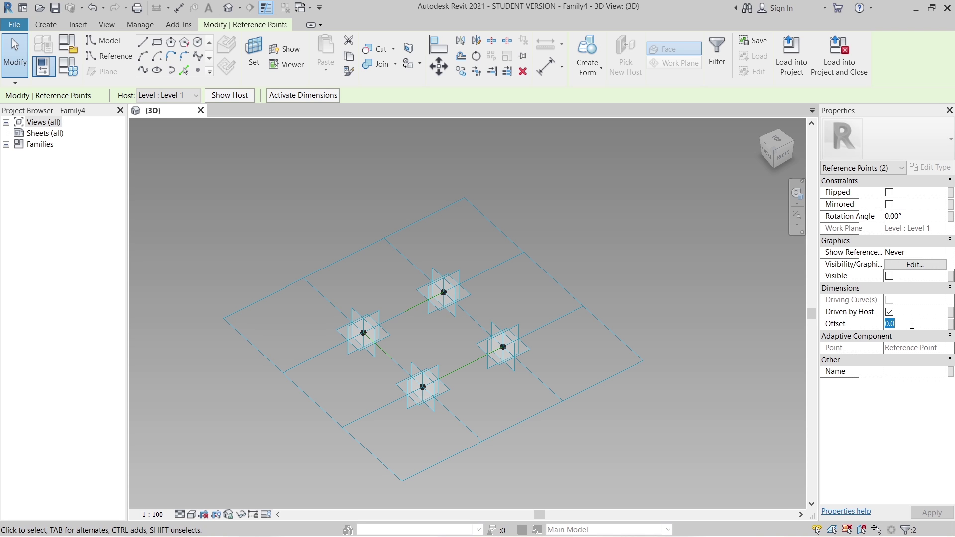
pyautogui.write('3000')
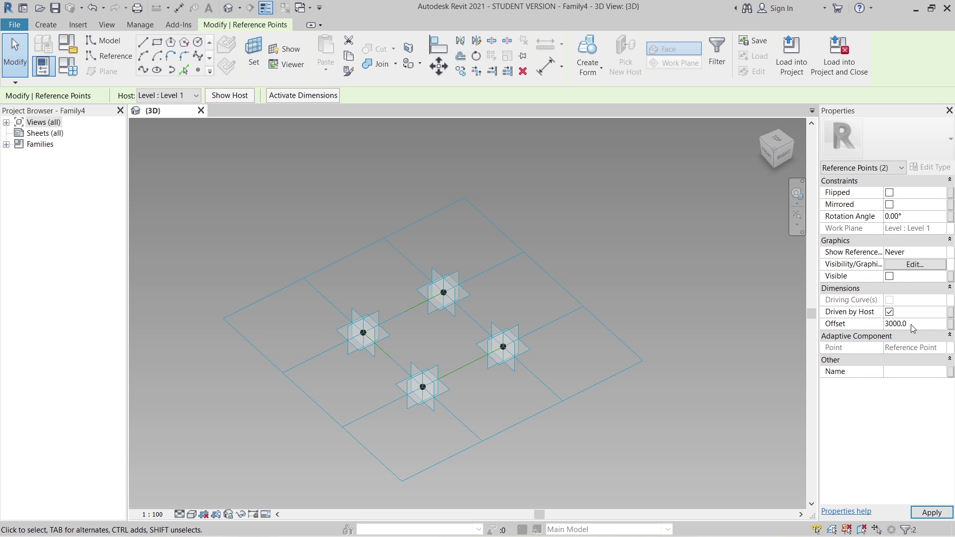
# Create a type family parameter named Top_offset and associate it with the Offset of the two selected reference points
pyautogui.click(950, 325)
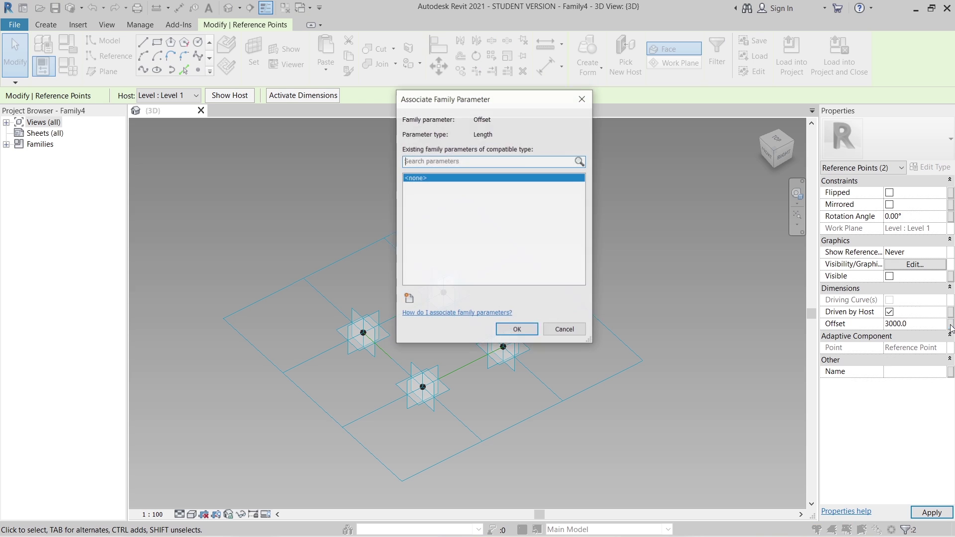
pyautogui.moveTo(467, 102); pyautogui.dragTo(444, 125)
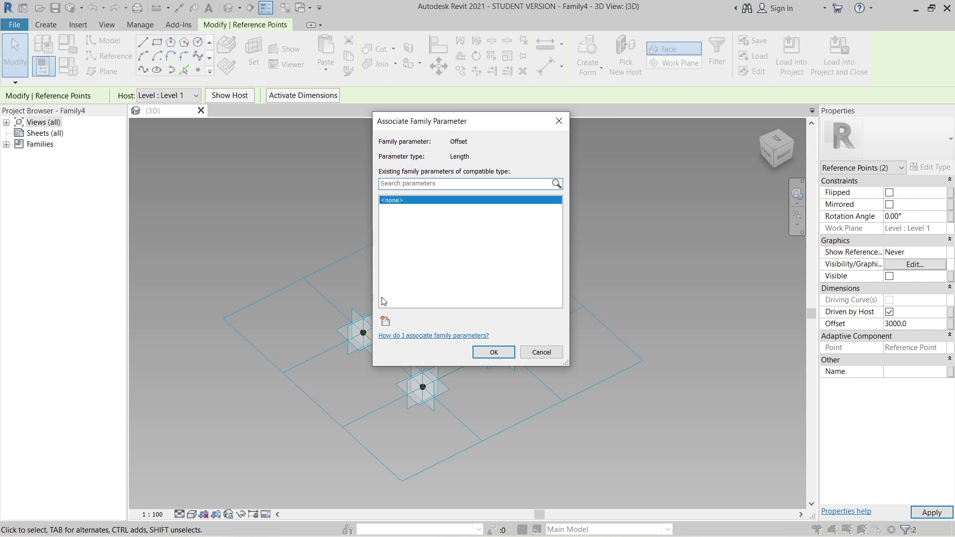
pyautogui.click(385, 321)
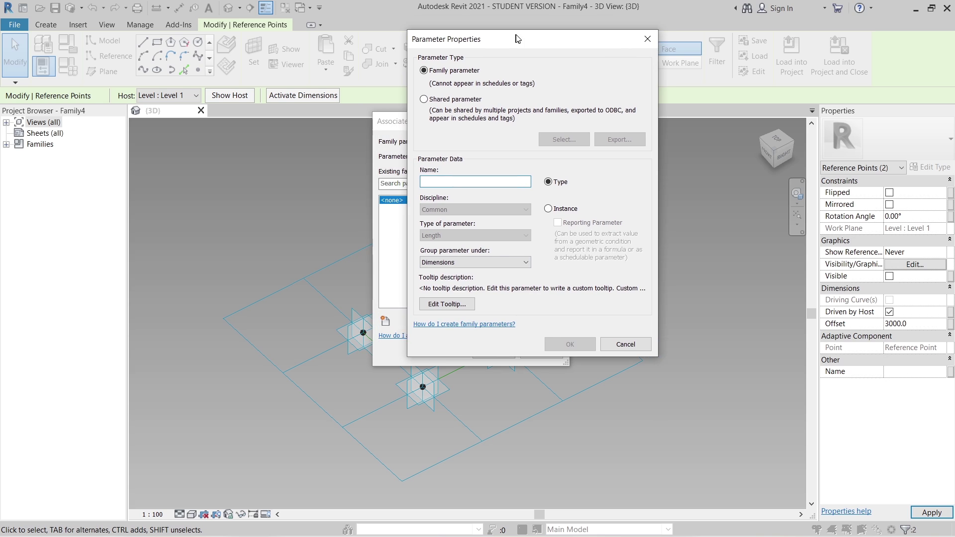
pyautogui.moveTo(518, 39); pyautogui.dragTo(519, 38)
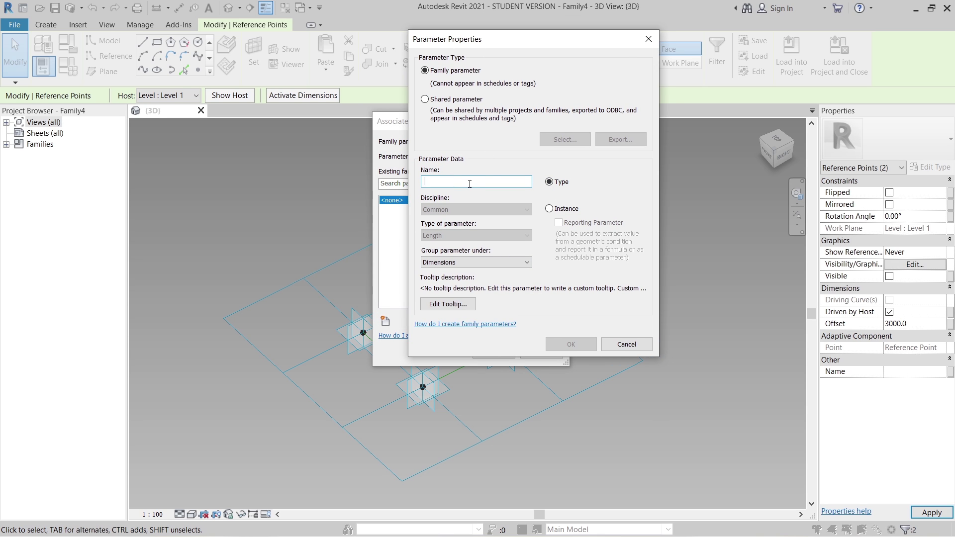
pyautogui.write('Top_offs')
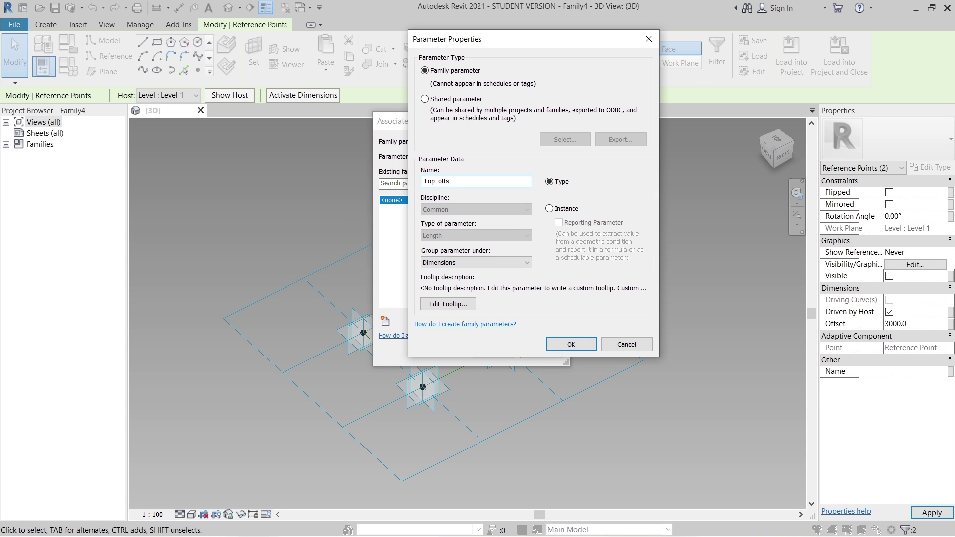
pyautogui.write('et')
pyautogui.press('Return')
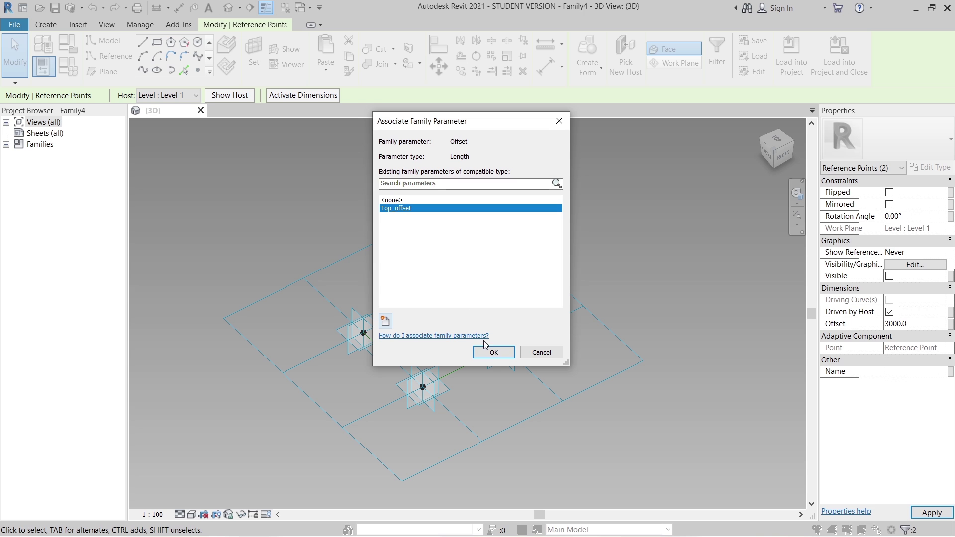
pyautogui.click(492, 353)
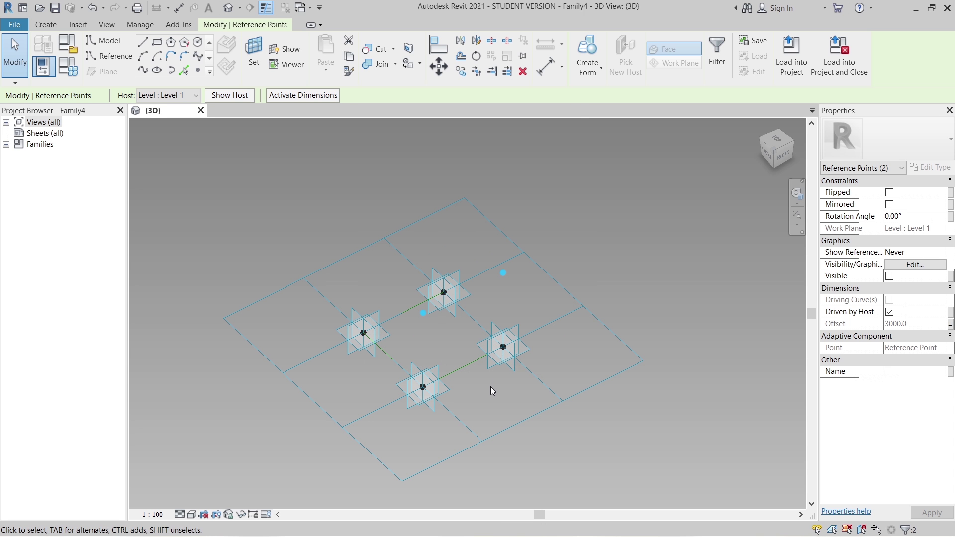
# Examine the two raised reference points above the tile from several angles and clear the selection
pyautogui.scroll(-2, 492, 391)
pyautogui.keyDown('shift'); pyautogui.moveTo(492, 391); pyautogui.dragTo(565, 448, button='middle'); pyautogui.keyUp('shift')
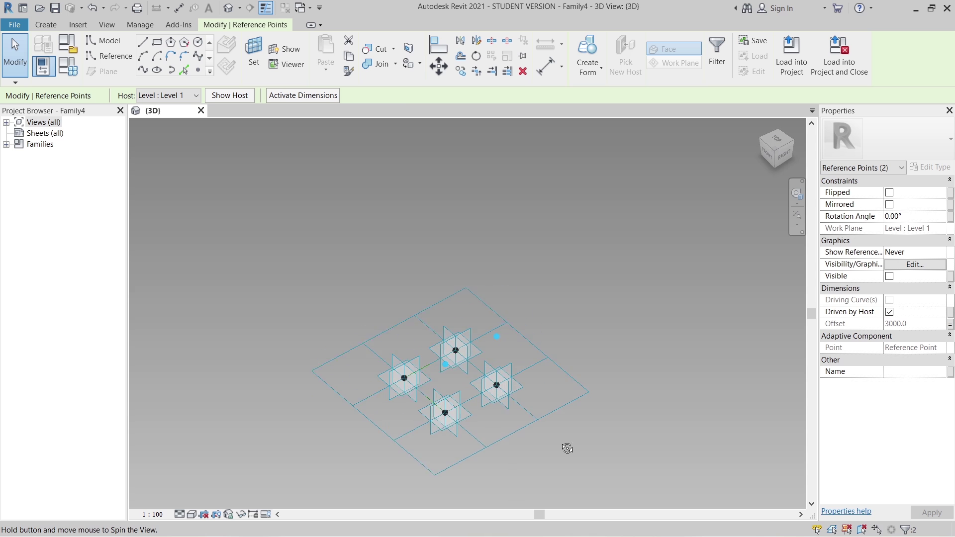
pyautogui.moveTo(459, 419); pyautogui.dragTo(467, 359, button='middle')
pyautogui.keyDown('shift'); pyautogui.moveTo(467, 359); pyautogui.dragTo(588, 326, button='middle'); pyautogui.keyUp('shift')
pyautogui.keyDown('shift'); pyautogui.moveTo(588, 326); pyautogui.dragTo(531, 415, button='middle'); pyautogui.keyUp('shift')
pyautogui.moveTo(527, 345); pyautogui.dragTo(490, 403, button='middle')
pyautogui.scroll(3, 494, 381)
pyautogui.keyDown('shift'); pyautogui.moveTo(547, 388); pyautogui.dragTo(511, 418, button='middle'); pyautogui.keyUp('shift')
pyautogui.scroll(-1, 511, 418)
pyautogui.moveTo(512, 417); pyautogui.dragTo(557, 444, button='middle')
pyautogui.click(556, 440)
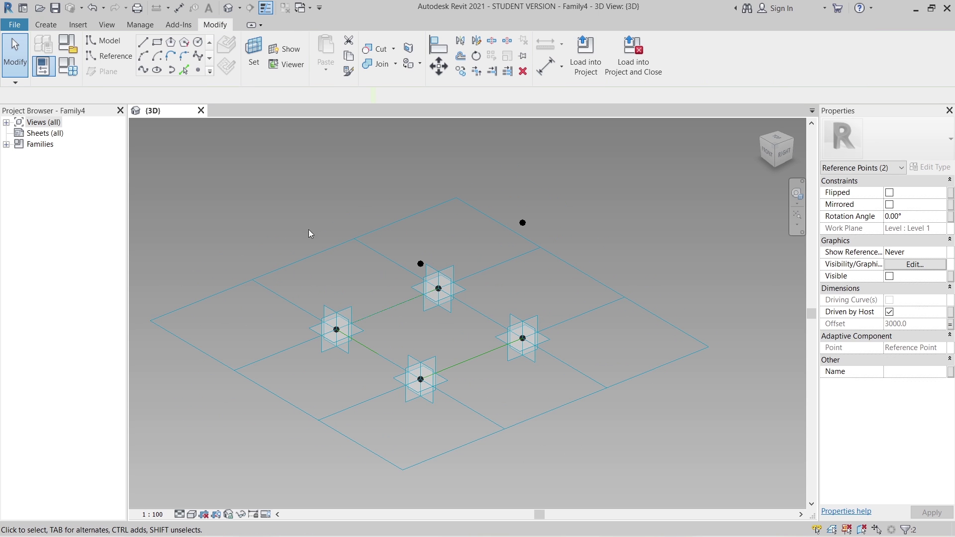
# Place another reference point on Level 1 at each of the two near-edge adaptive points and set their offset to 200
pyautogui.click(108, 55)
pyautogui.click(198, 70)
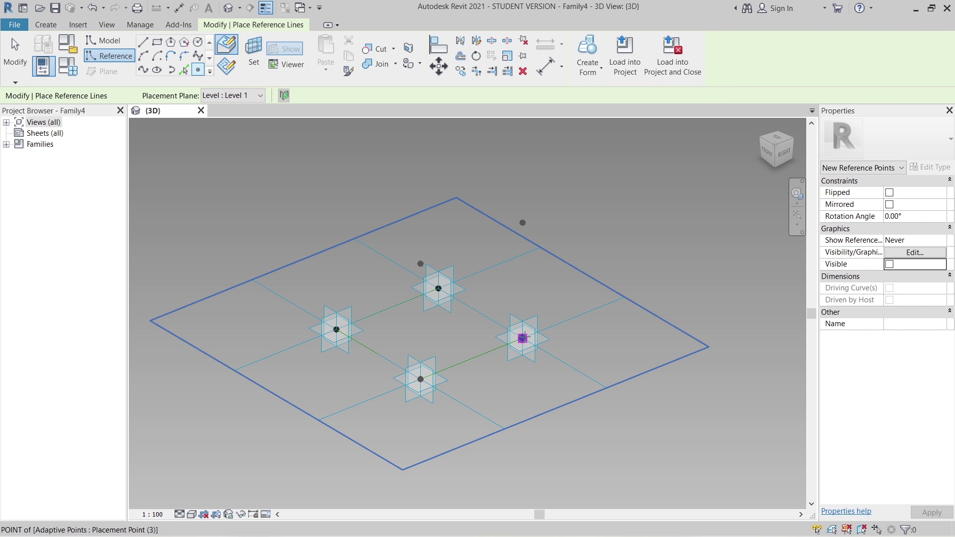
pyautogui.press('Escape')
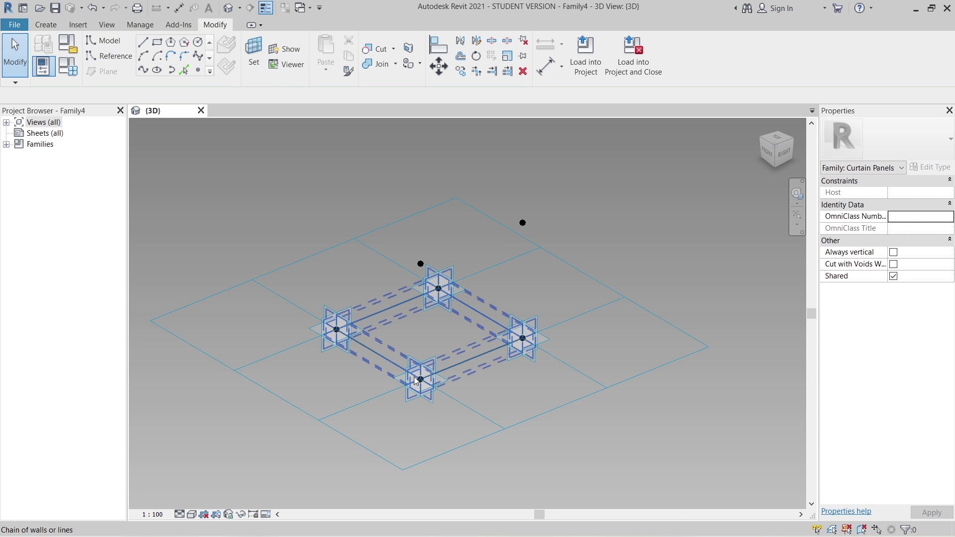
pyautogui.click(421, 379)
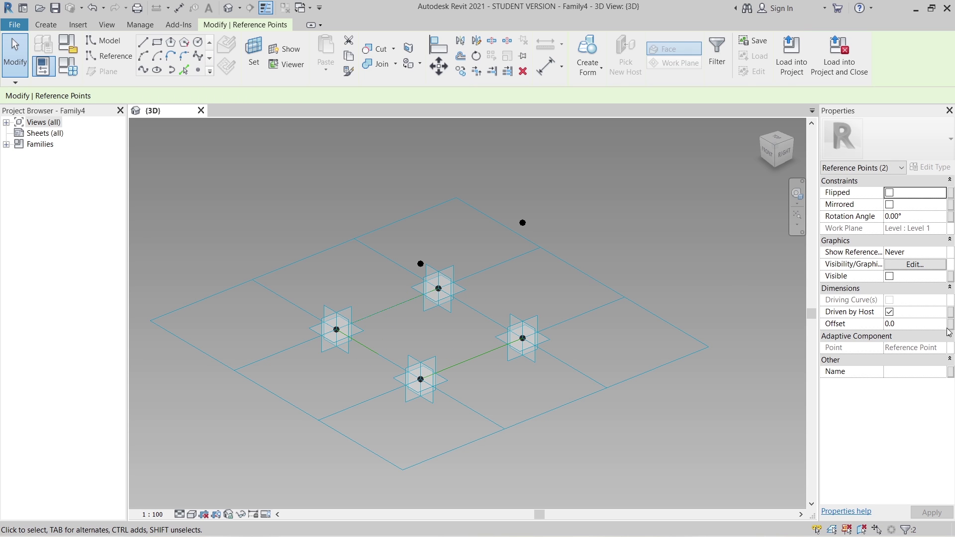
pyautogui.click(927, 325)
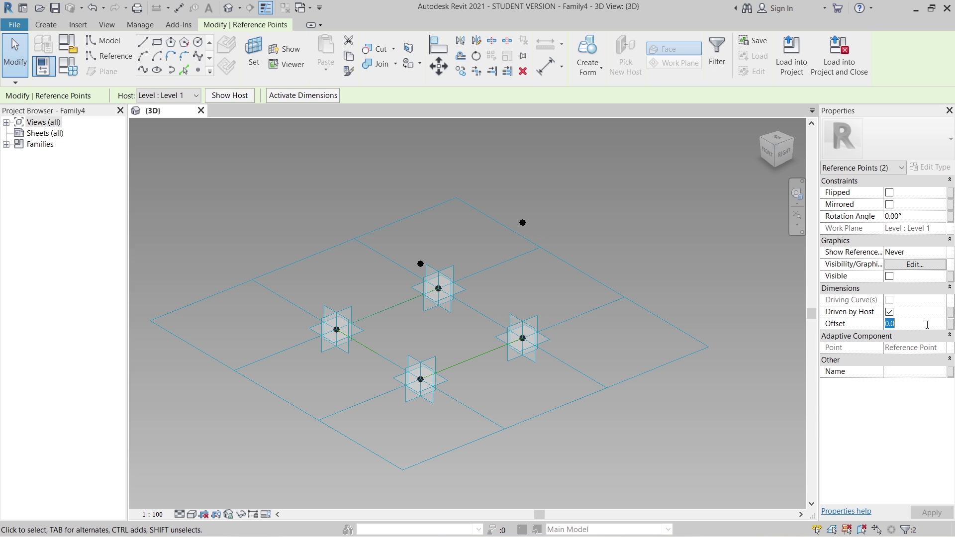
pyautogui.write('200')
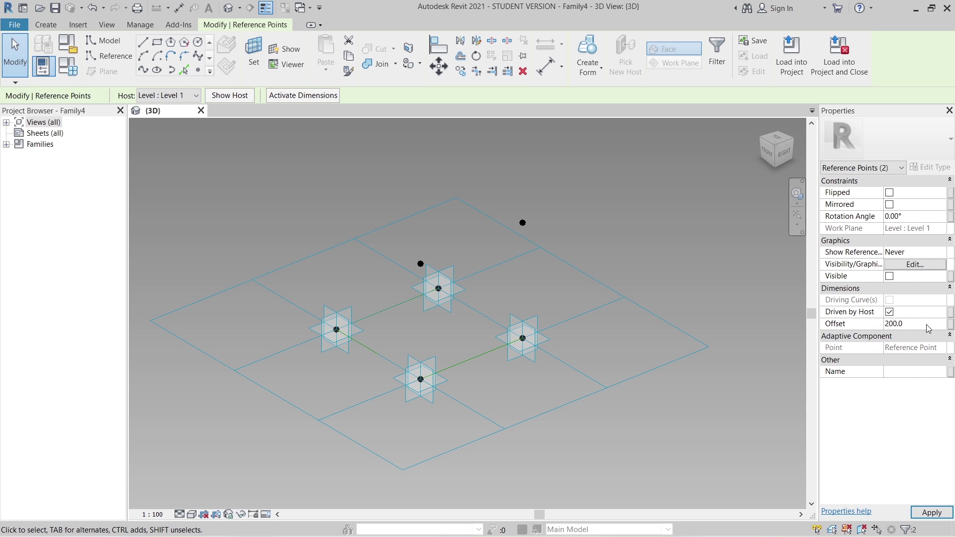
# Create a type family parameter named Bottom Offset and associate it with the Offset of the two lower reference points
pyautogui.click(951, 324)
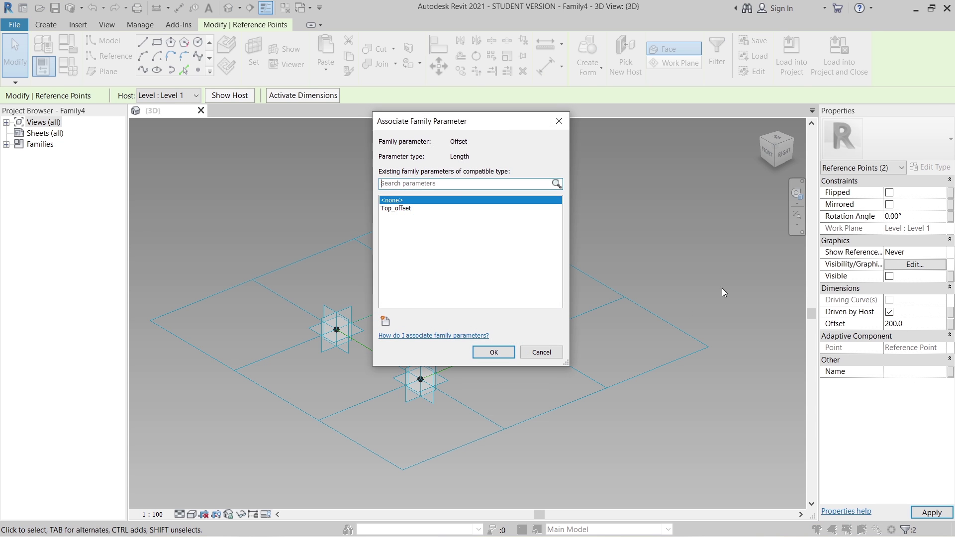
pyautogui.click(386, 321)
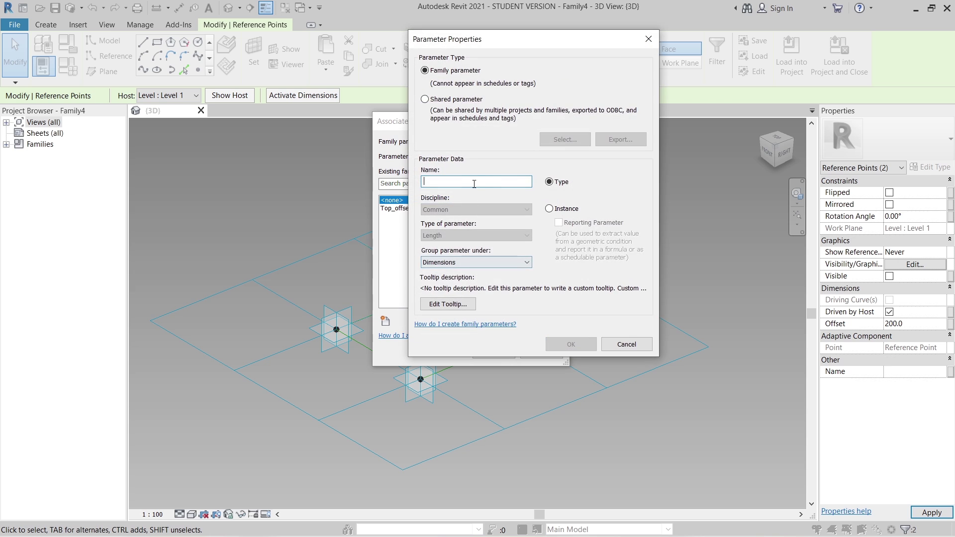
pyautogui.write('Bottom Offset')
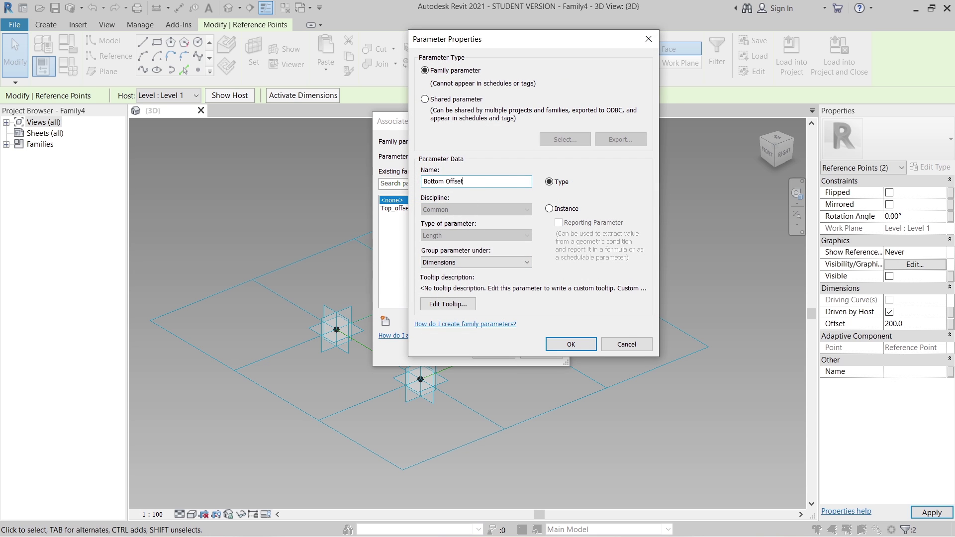
pyautogui.press('Return')
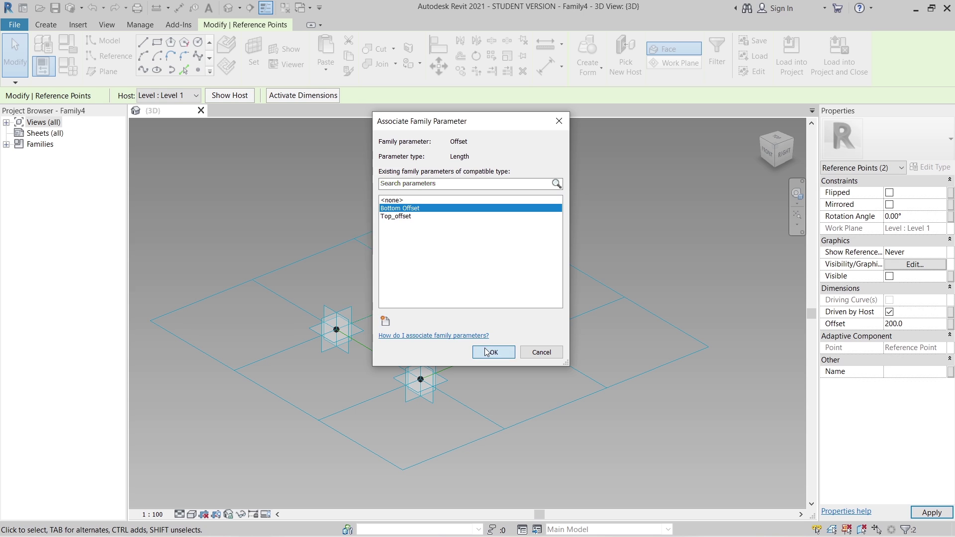
pyautogui.click(494, 352)
pyautogui.click(518, 392)
# Draw a closed vertical loop of four reference lines through the two lower and two upper offset points
pyautogui.keyDown('shift'); pyautogui.moveTo(532, 403); pyautogui.dragTo(515, 408, button='middle'); pyautogui.keyUp('shift')
pyautogui.scroll(3, 473, 379)
pyautogui.keyDown('shift'); pyautogui.moveTo(444, 403); pyautogui.dragTo(487, 442, button='middle'); pyautogui.keyUp('shift')
pyautogui.scroll(-1, 506, 399)
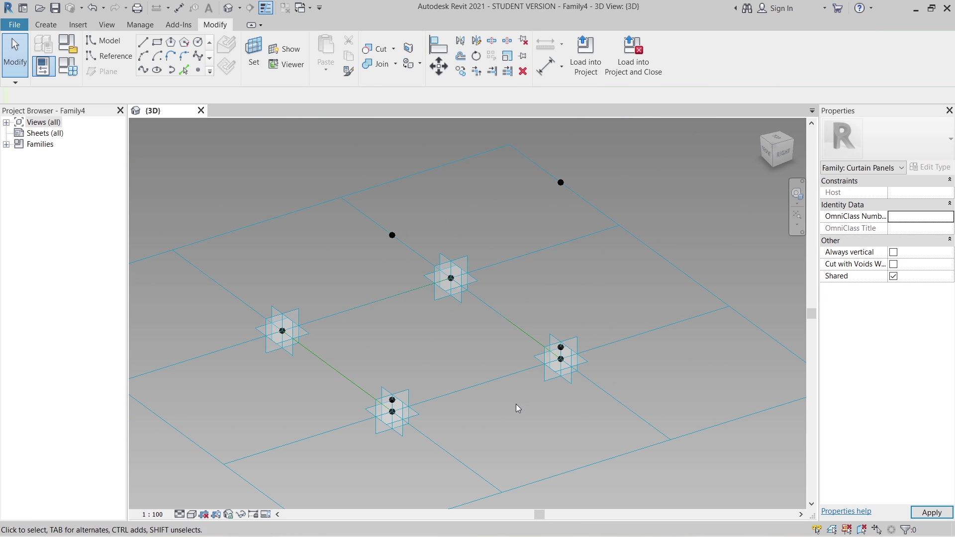
pyautogui.click(110, 57)
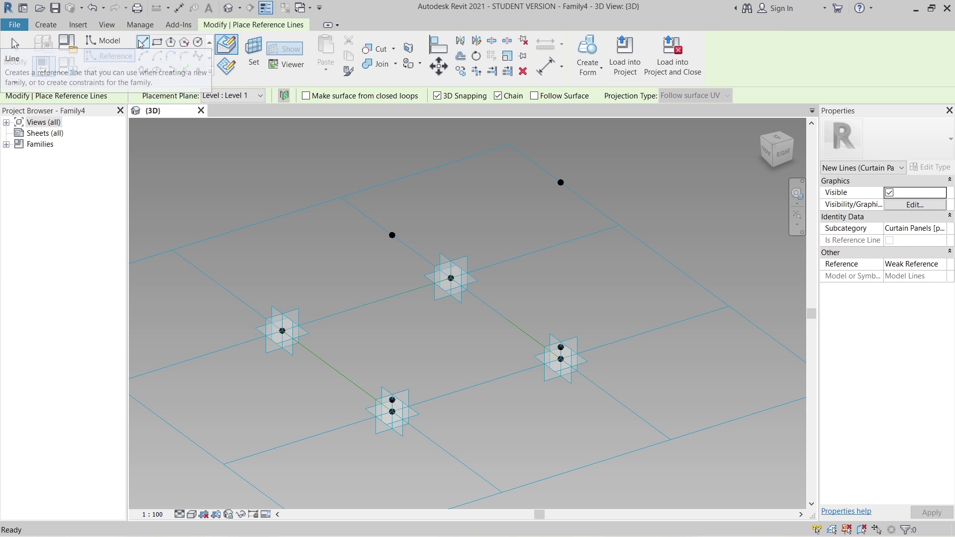
pyautogui.click(393, 400)
pyautogui.click(392, 234)
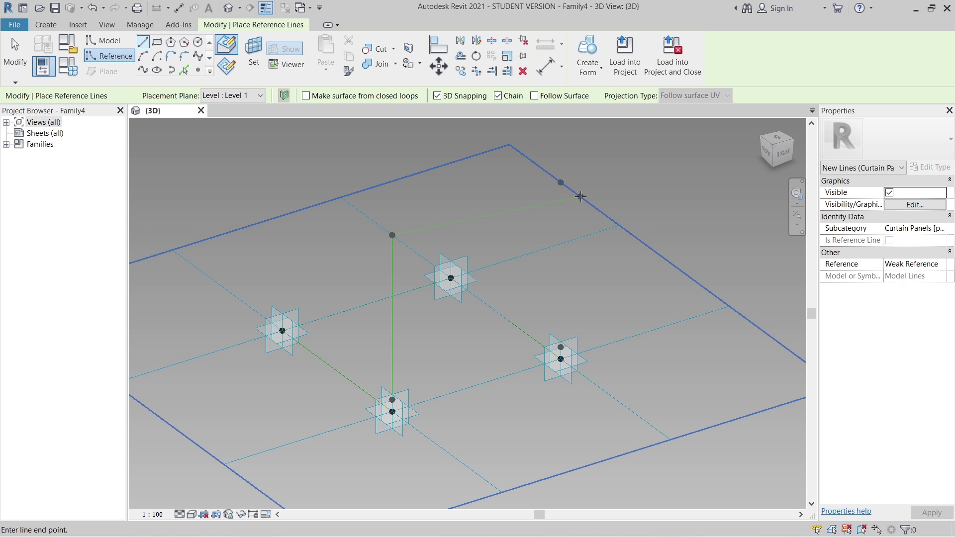
pyautogui.click(561, 183)
pyautogui.click(531, 351)
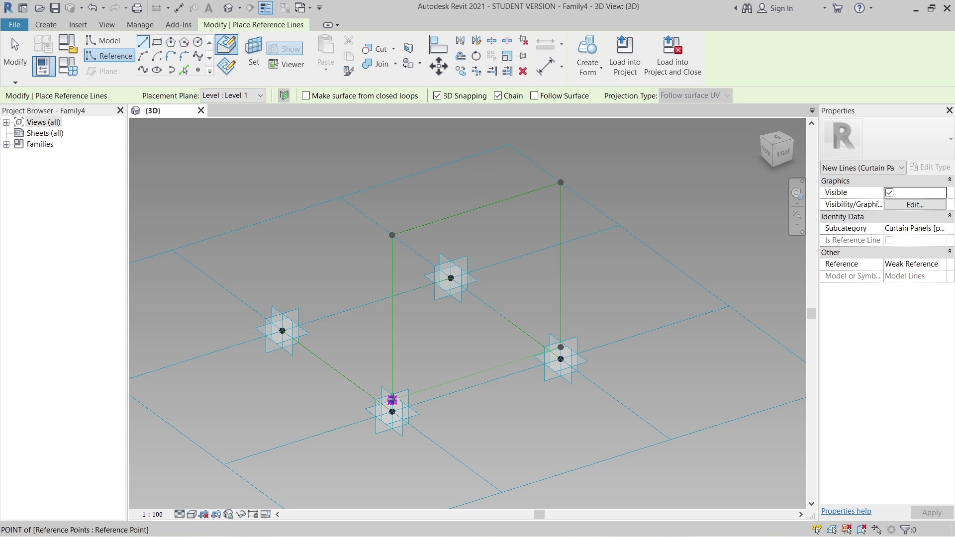
pyautogui.click(392, 398)
pyautogui.press('Escape')
pyautogui.press('Escape')
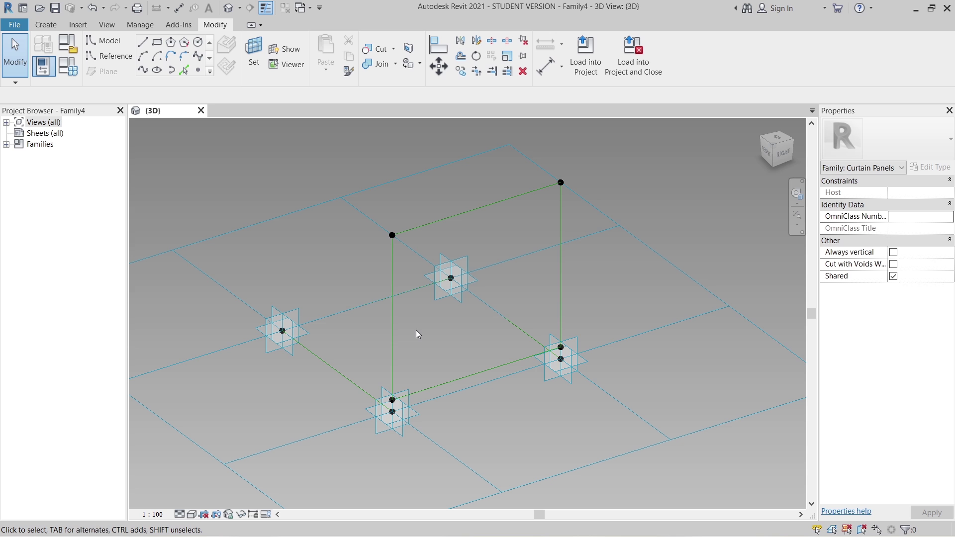
# Create a solid form from the four-line reference chain, choosing the flat planar surface option
pyautogui.press('Tab')
pyautogui.click(396, 341)
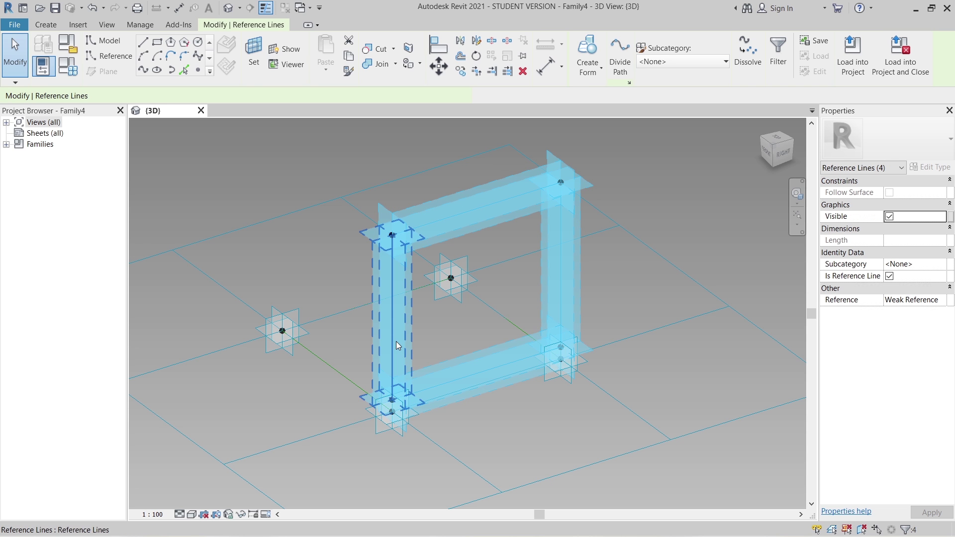
pyautogui.click(590, 79)
pyautogui.click(581, 92)
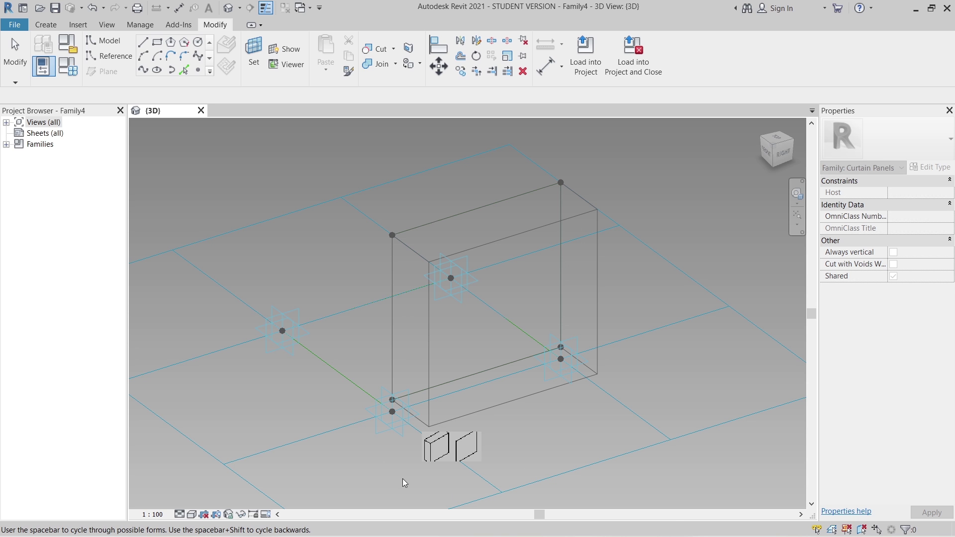
pyautogui.click(477, 458)
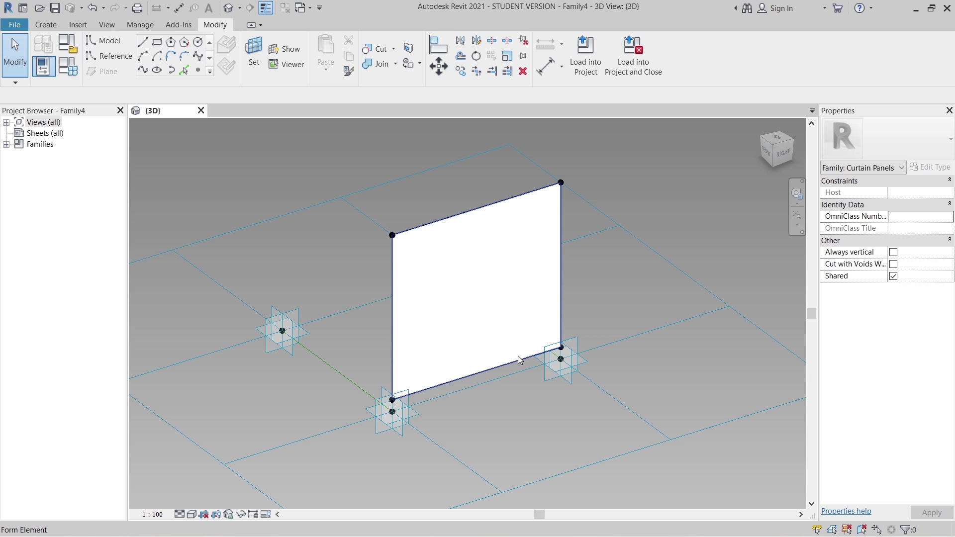
# Divide the vertical surface into a UV grid and apply the Hexagon pattern to it
pyautogui.click(564, 283)
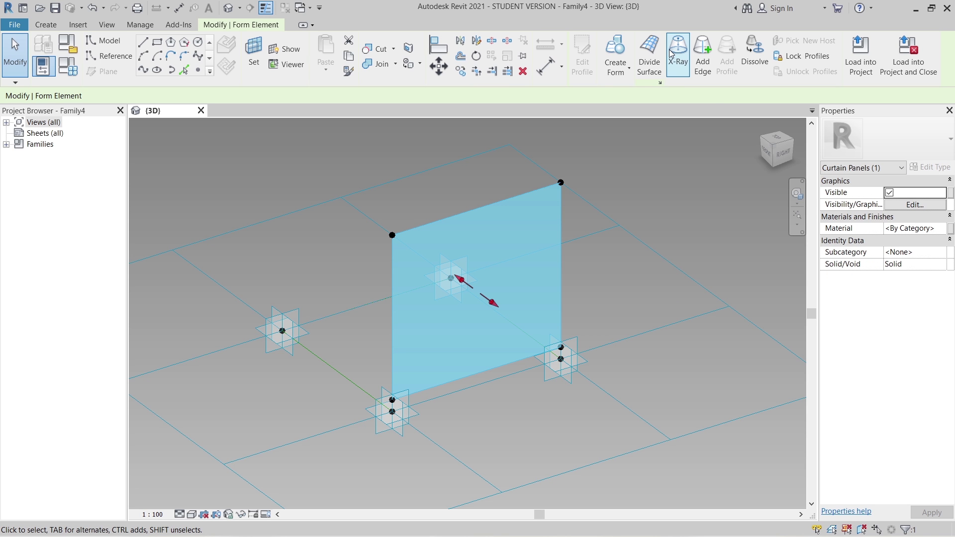
pyautogui.click(650, 56)
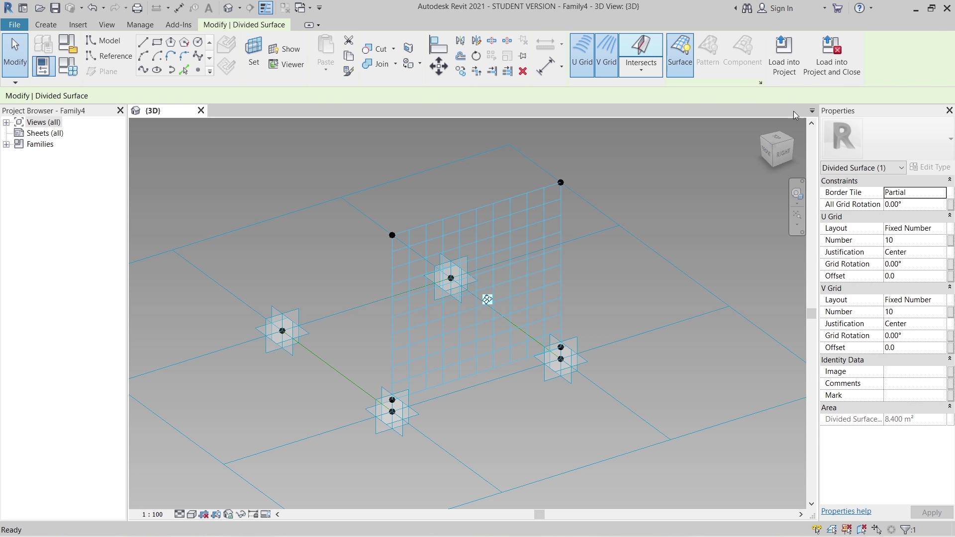
pyautogui.click(904, 144)
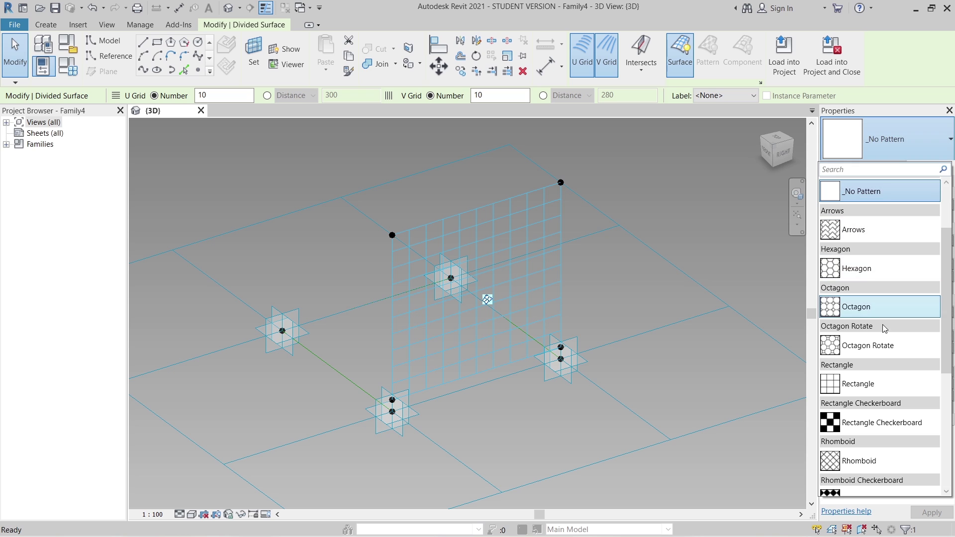
pyautogui.click(870, 273)
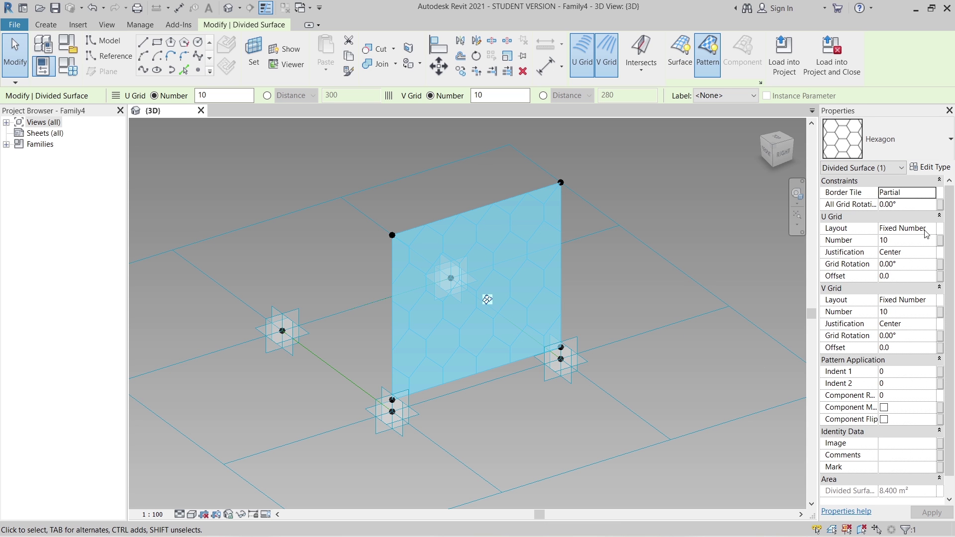
# Change both the U grid and V grid layouts of the divided surface from a number-based layout to Fixed Distance
pyautogui.click(906, 241)
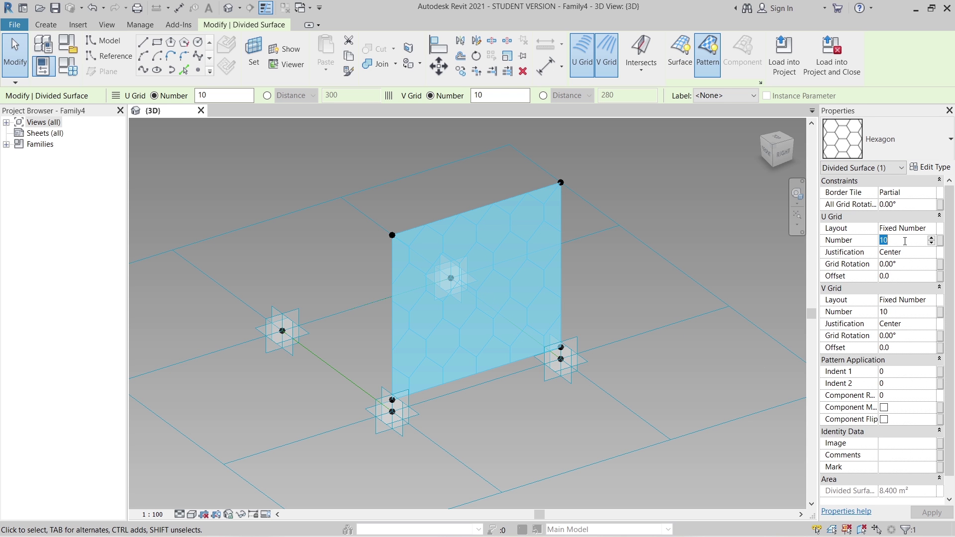
pyautogui.click(931, 228)
pyautogui.click(898, 249)
pyautogui.click(937, 300)
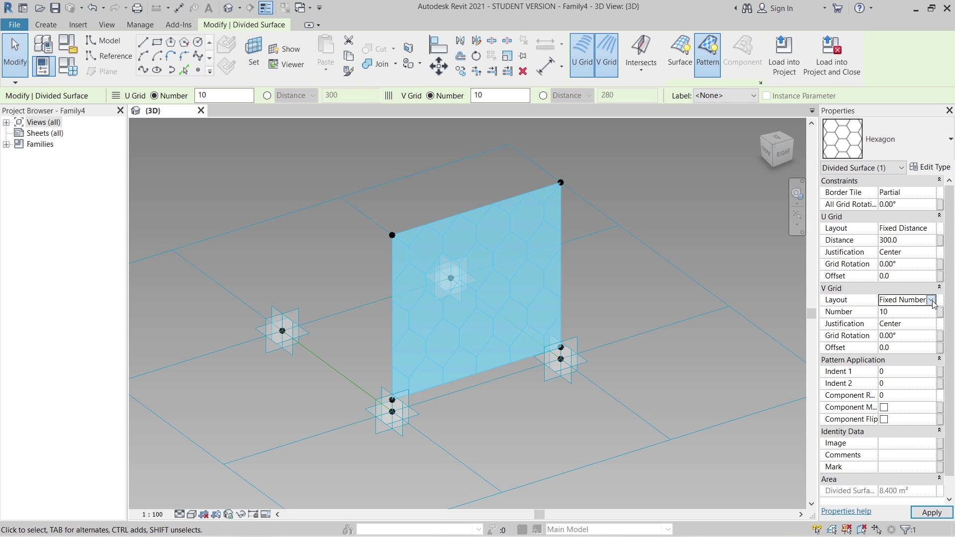
pyautogui.click(930, 300)
pyautogui.click(924, 322)
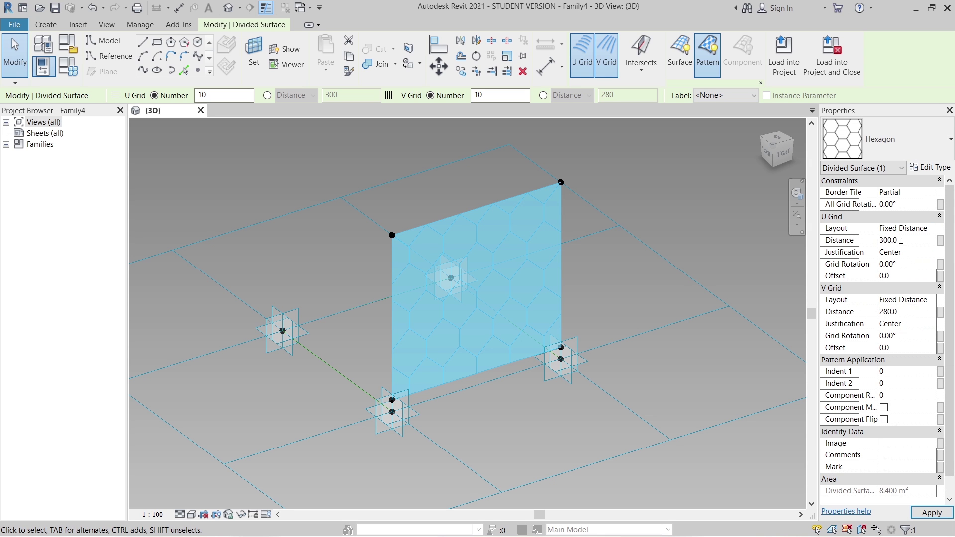
# Set the divided surface's U grid distance to 60 and V grid distance to 45, and apply the changes
pyautogui.click(862, 240)
pyautogui.write('60')
pyautogui.click(912, 312)
pyautogui.write('45')
pyautogui.press('Return')
pyautogui.click(928, 512)
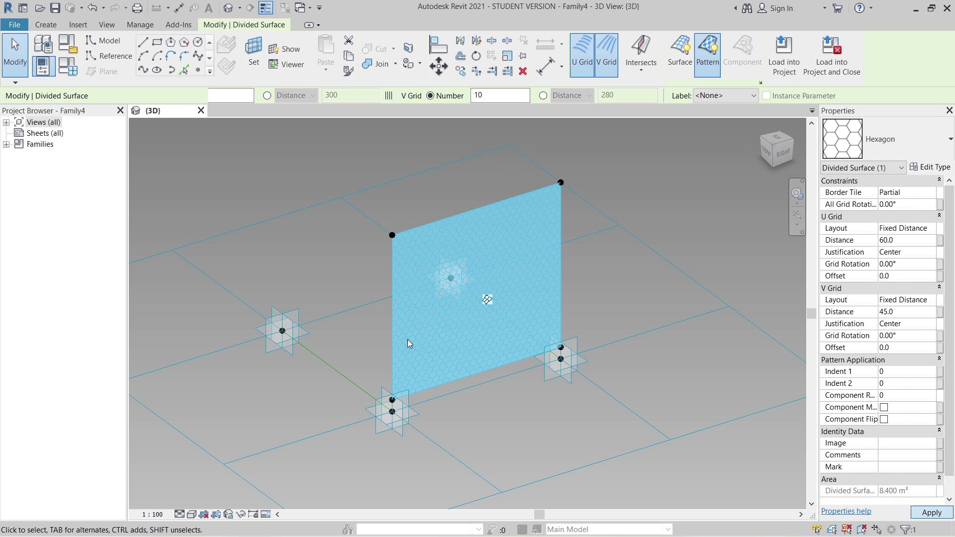
# Examine the density and shape of the hexagon mesh on the panel surface from close up and from different angles
pyautogui.scroll(3, 441, 380)
pyautogui.scroll(5, 441, 380)
pyautogui.moveTo(548, 319); pyautogui.dragTo(472, 411, button='middle')
pyautogui.scroll(-3, 472, 411)
pyautogui.scroll(-3, 450, 377)
pyautogui.keyDown('shift'); pyautogui.moveTo(627, 376); pyautogui.dragTo(650, 367, button='middle'); pyautogui.keyUp('shift')
pyautogui.click(685, 314)
pyautogui.keyDown('shift'); pyautogui.moveTo(679, 426); pyautogui.dragTo(626, 285, button='middle'); pyautogui.keyUp('shift')
pyautogui.keyDown('shift'); pyautogui.moveTo(656, 388); pyautogui.dragTo(583, 389, button='middle'); pyautogui.keyUp('shift')
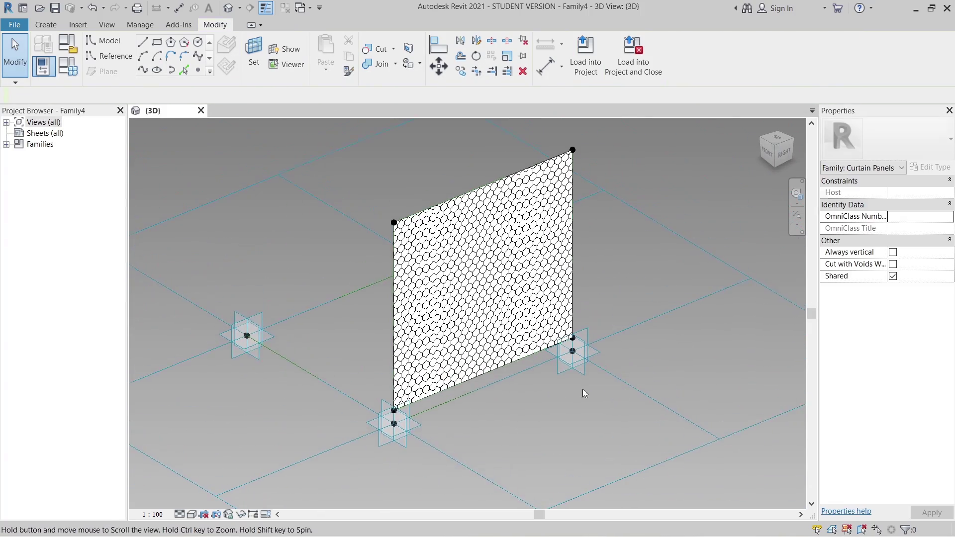
# Select the chain of four reference lines around the mesh panel and temporarily hide those elements
pyautogui.scroll(4, 479, 383)
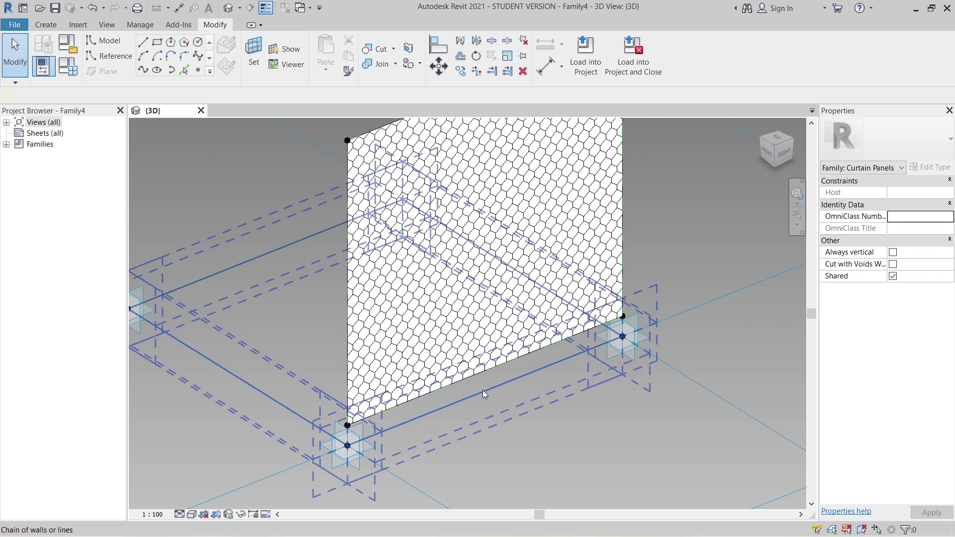
pyautogui.click(476, 366)
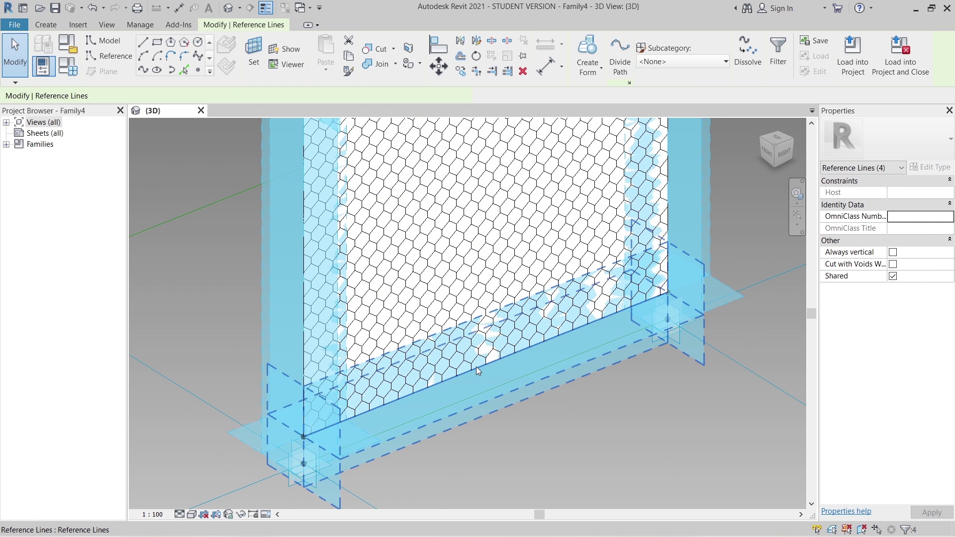
pyautogui.scroll(-3, 476, 367)
pyautogui.click(237, 516)
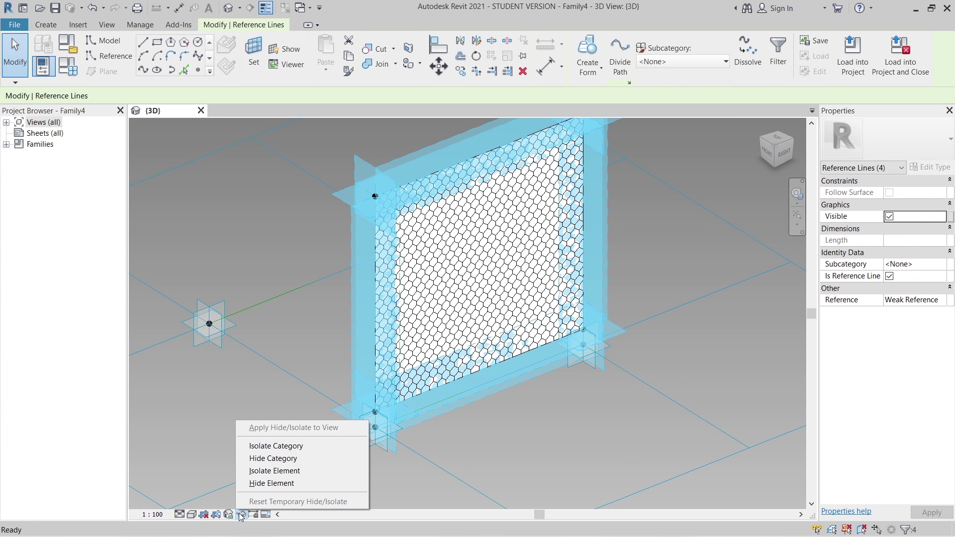
pyautogui.click(285, 488)
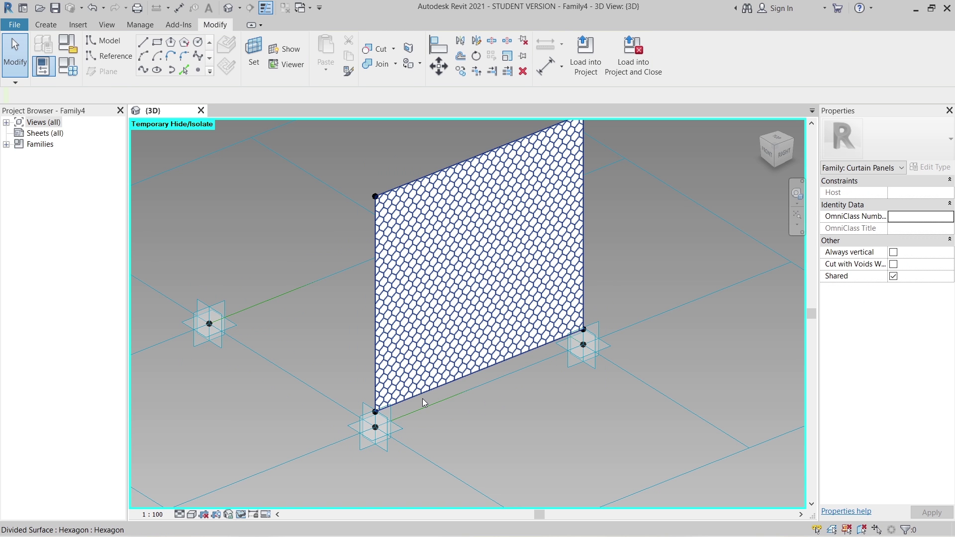
# Temporarily hide the hexagon-patterned divided surface so that only the points and grid lines remain
pyautogui.click(422, 399)
pyautogui.click(235, 513)
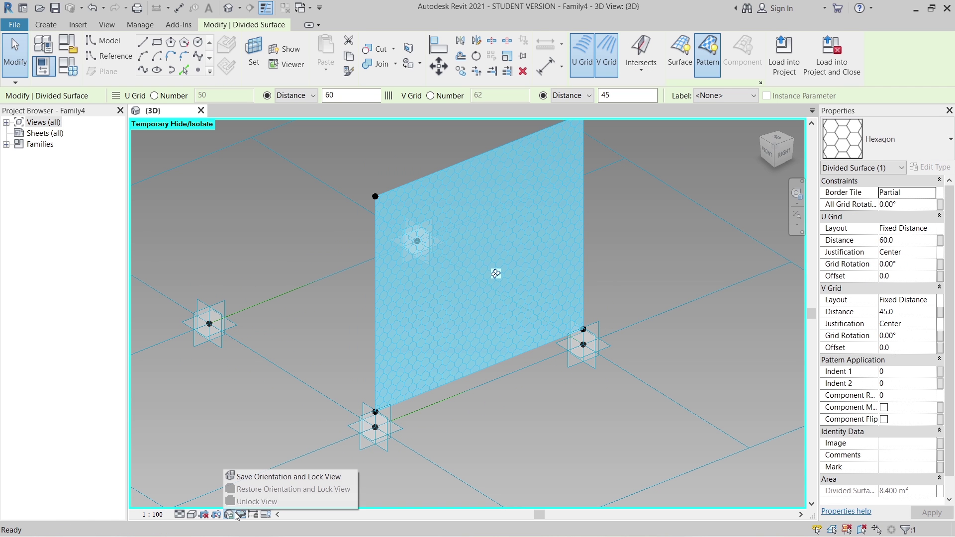
pyautogui.click(245, 517)
pyautogui.click(241, 515)
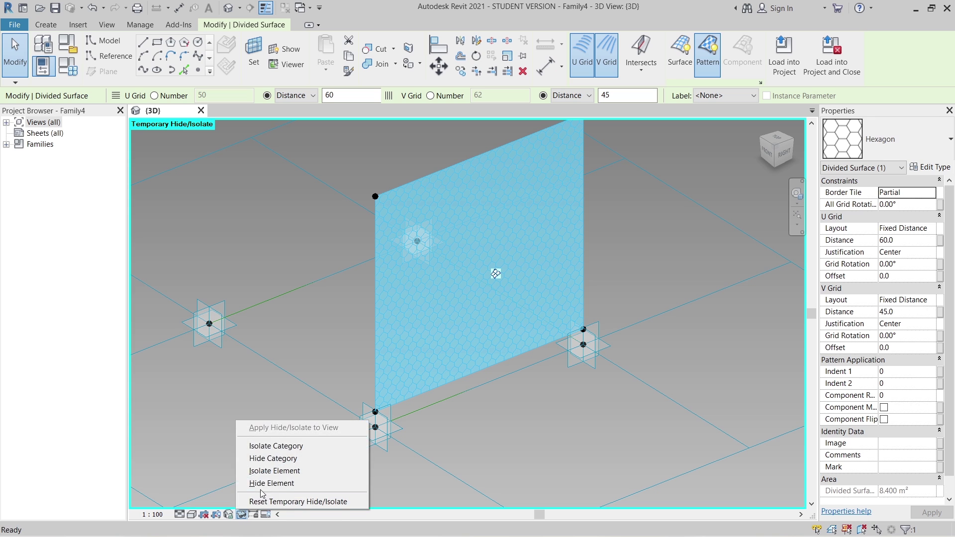
pyautogui.click(262, 488)
# Draw chained reference lines with 3D snapping from one front base point up to its upper point and across to the other upper point
pyautogui.scroll(-1, 460, 429)
pyautogui.keyDown('shift'); pyautogui.moveTo(460, 426); pyautogui.dragTo(454, 456, button='middle'); pyautogui.keyUp('shift')
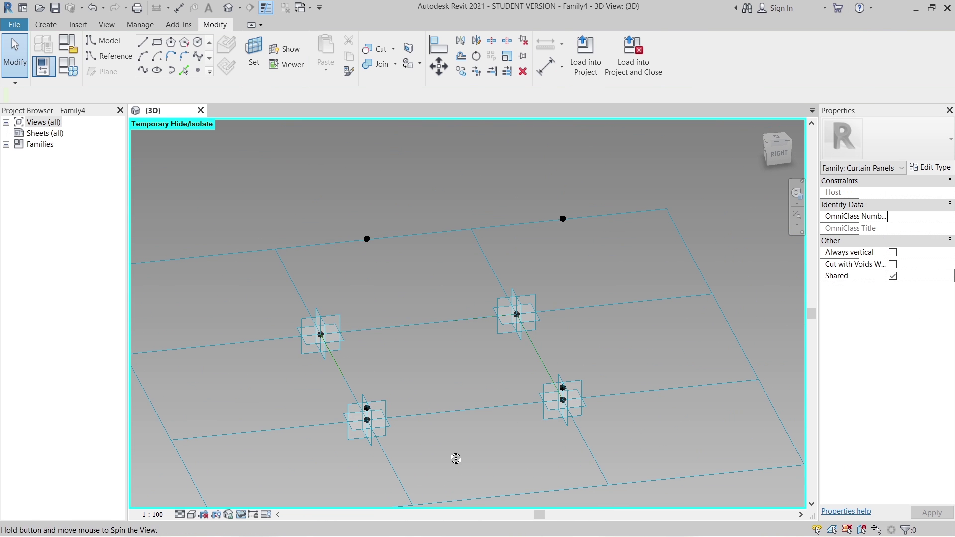
pyautogui.click(114, 59)
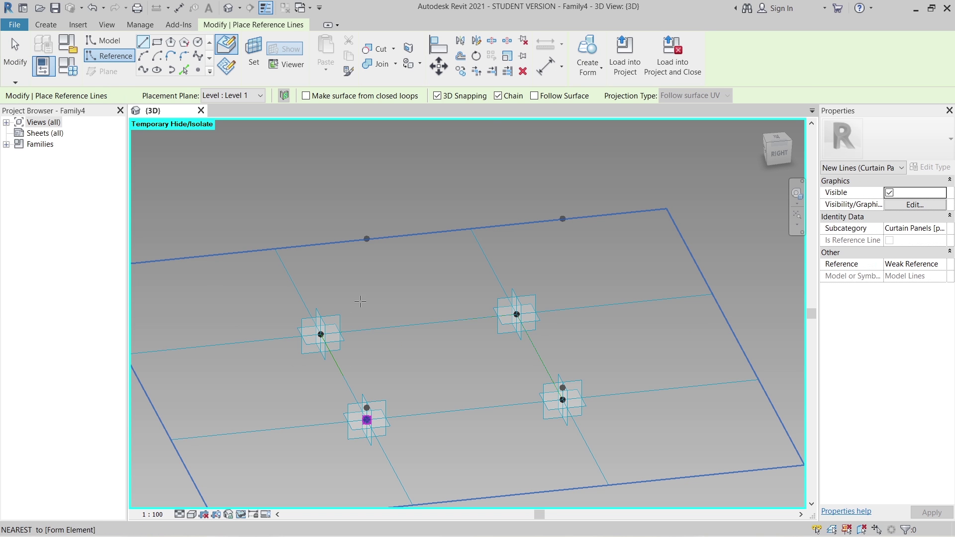
pyautogui.click(367, 420)
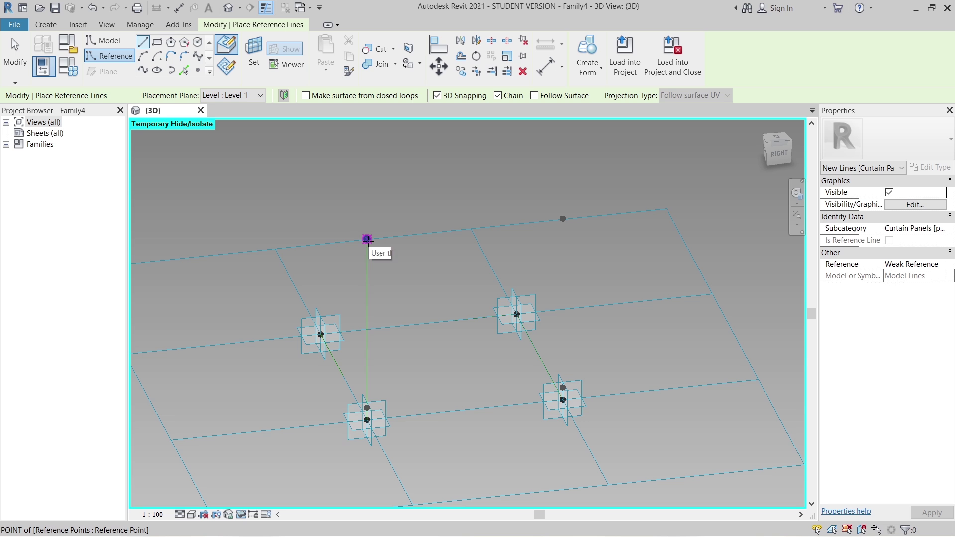
pyautogui.click(367, 238)
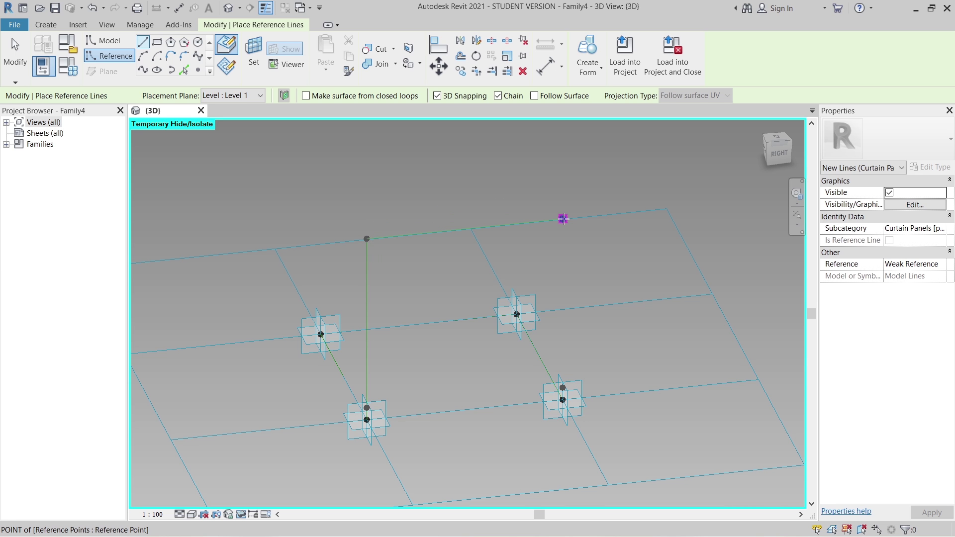
pyautogui.press('Escape')
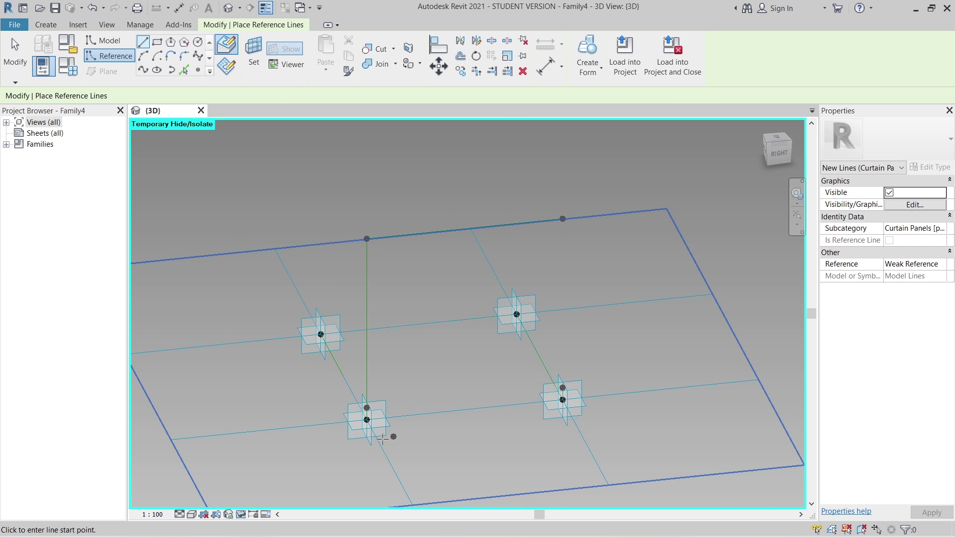
# Draw a reference line between the two lower offset points to form the panel's bottom rail path
pyautogui.scroll(2, 382, 438)
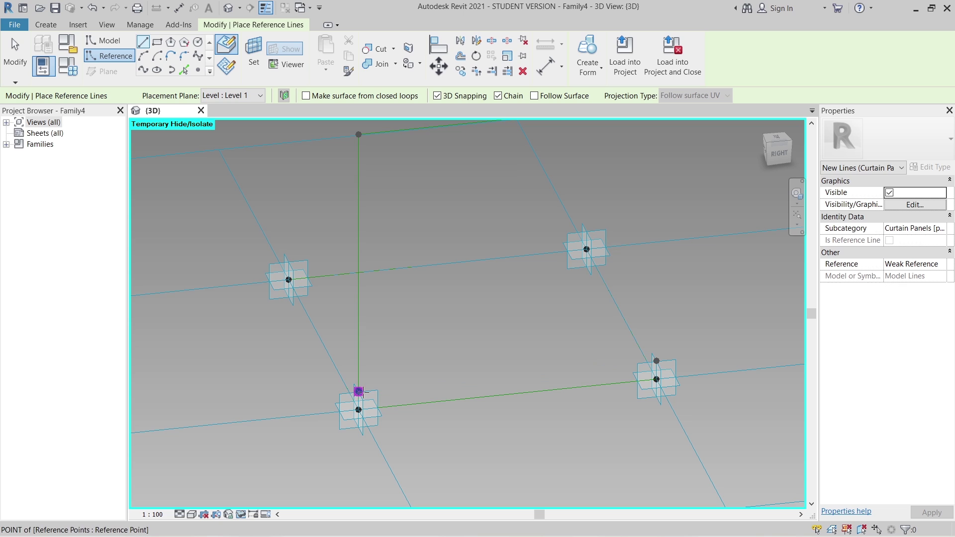
pyautogui.click(358, 391)
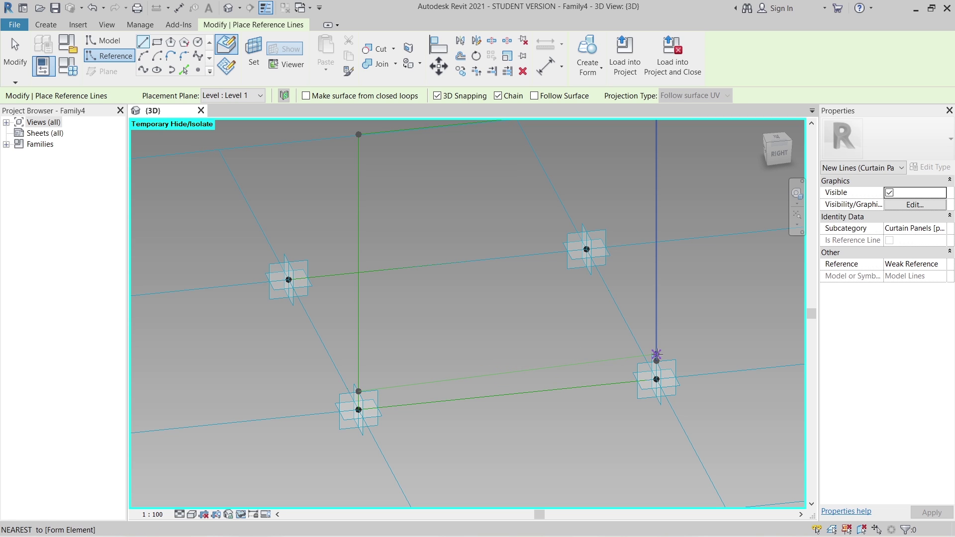
pyautogui.click(657, 360)
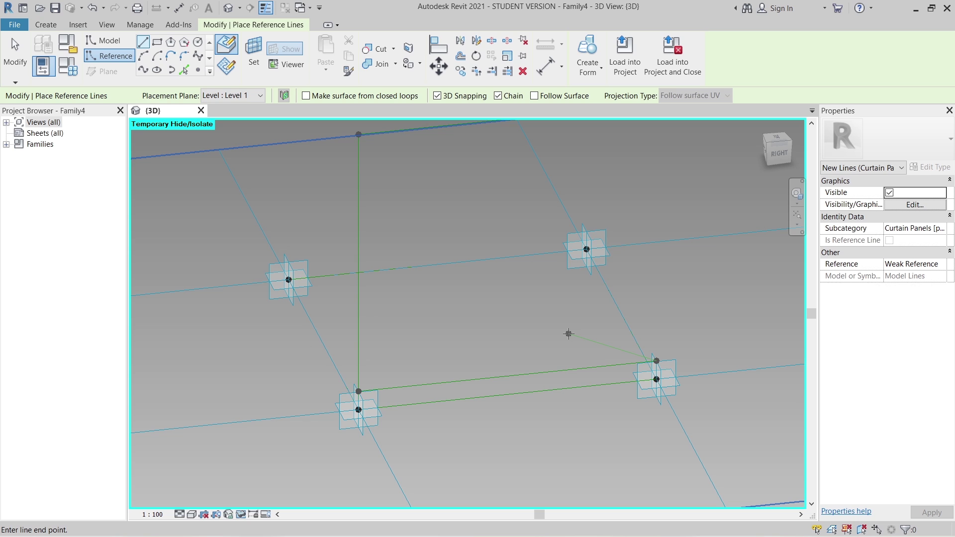
pyautogui.press('Escape')
pyautogui.press('Escape')
pyautogui.scroll(-4, 545, 323)
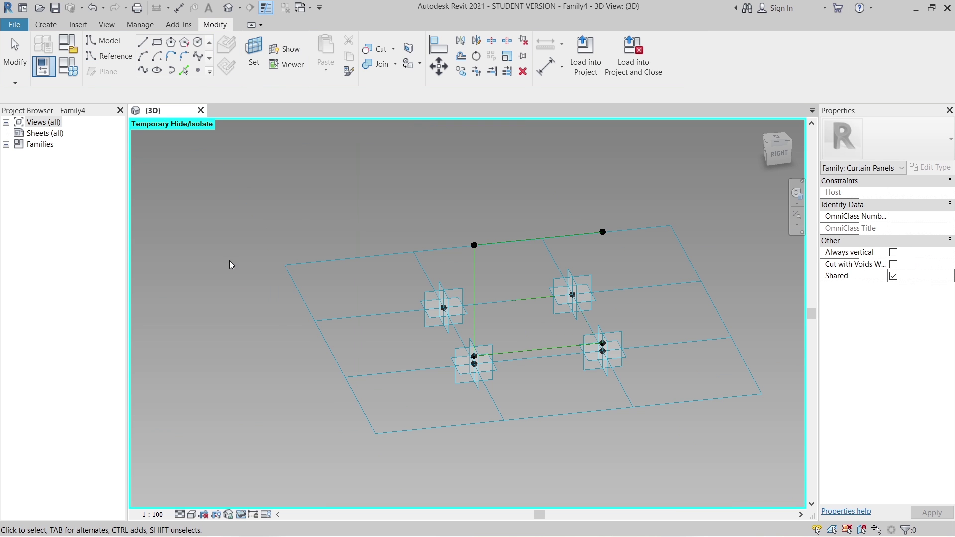
# Place one reference point at about the middle of the vertical reference line and another at about the middle of the bottom reference line
pyautogui.click(109, 56)
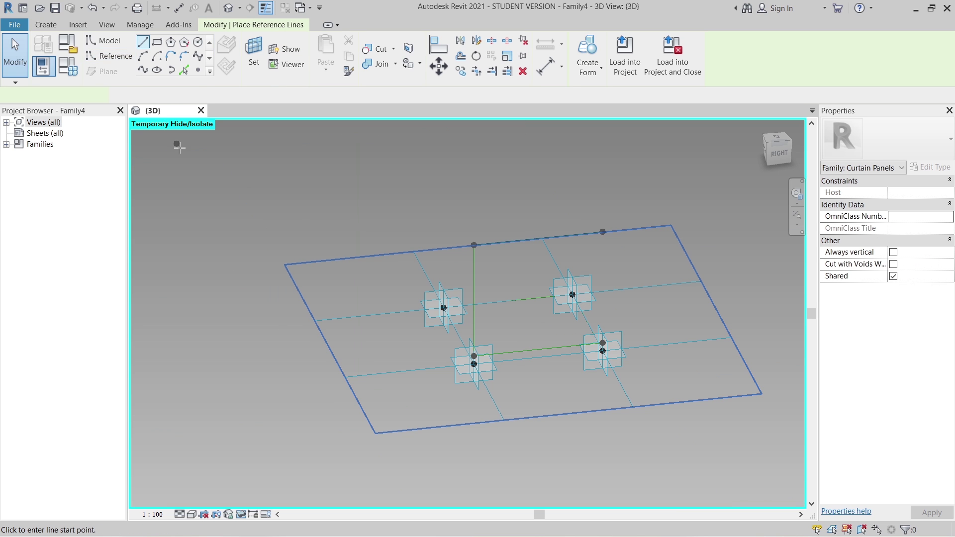
pyautogui.click(197, 70)
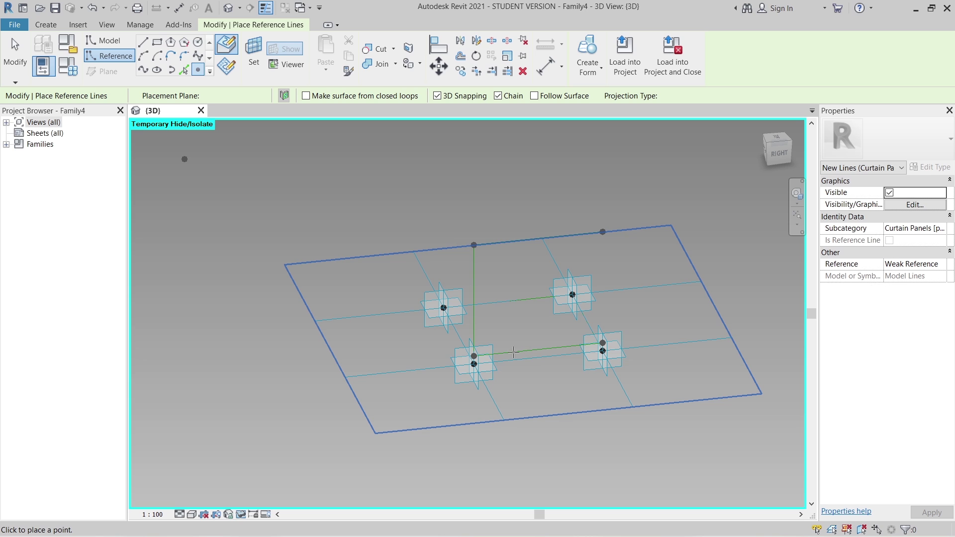
pyautogui.click(473, 304)
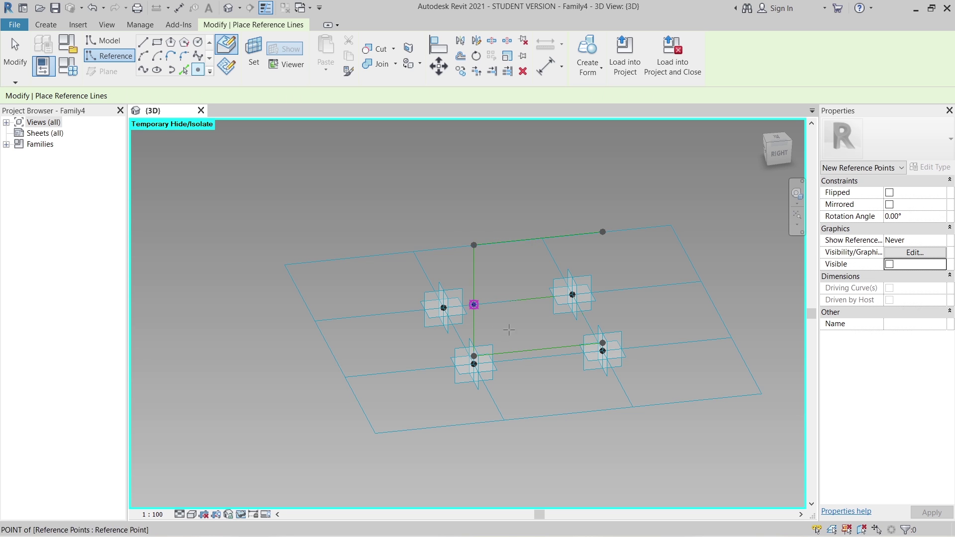
pyautogui.click(538, 349)
pyautogui.press('Escape')
pyautogui.press('Escape')
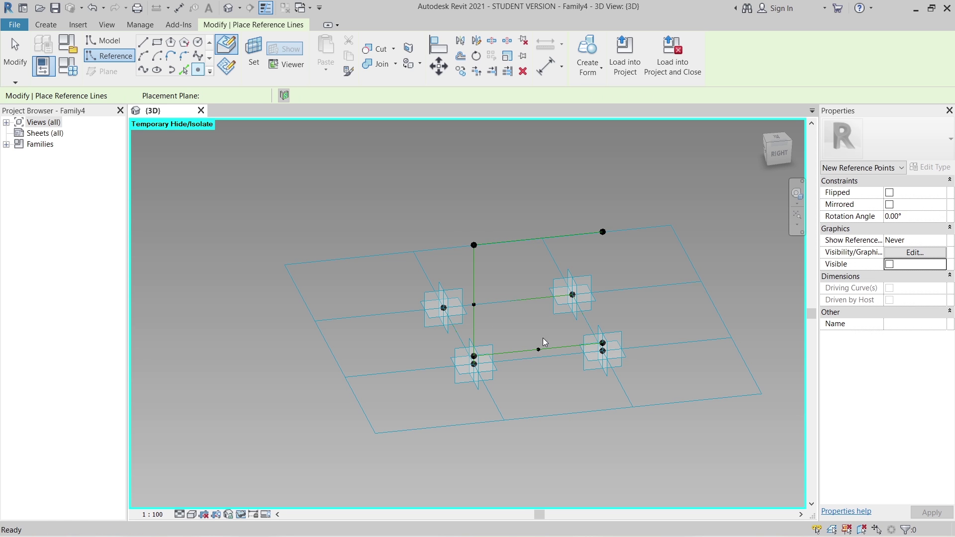
# Set the work plane to the hosted point on the vertical line and draw a model circle of about 200 mm radius centred there
pyautogui.click(254, 54)
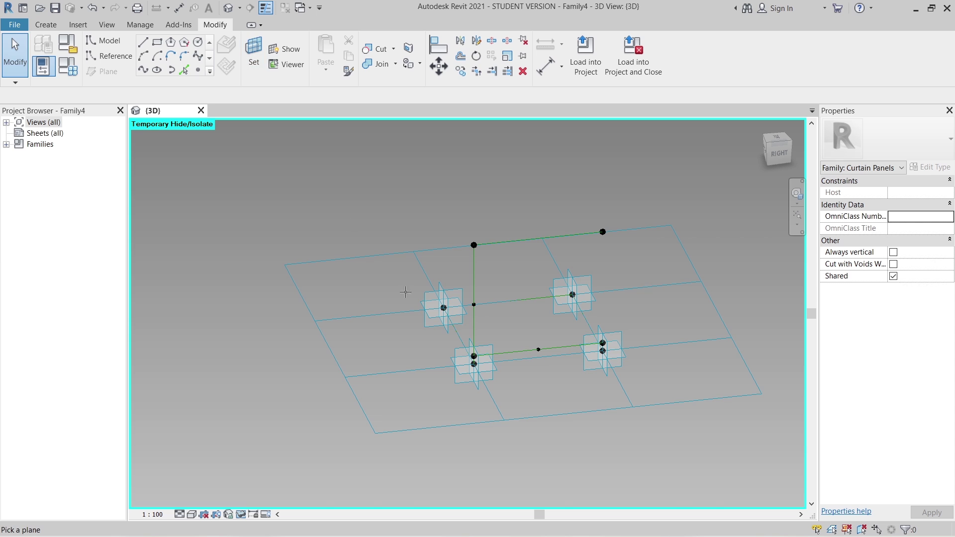
pyautogui.scroll(3, 418, 300)
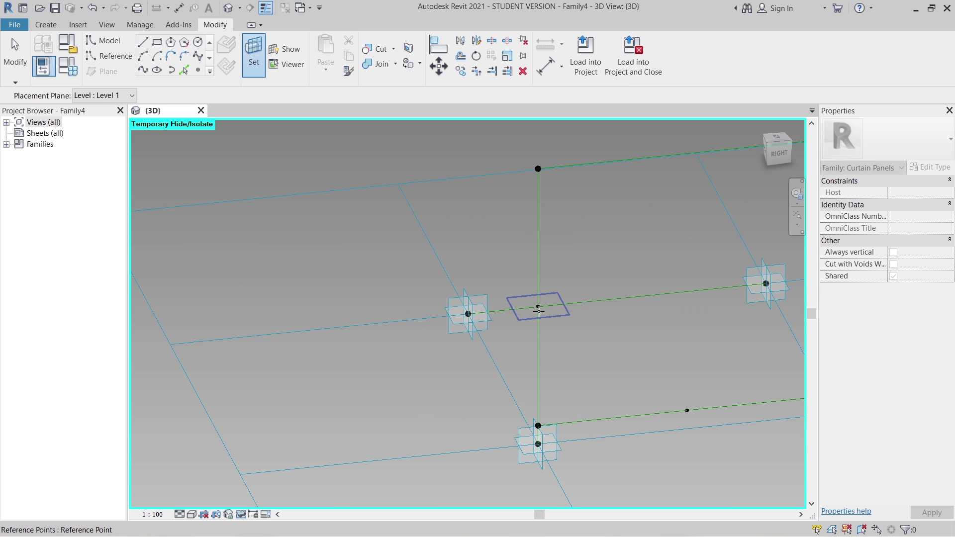
pyautogui.click(538, 309)
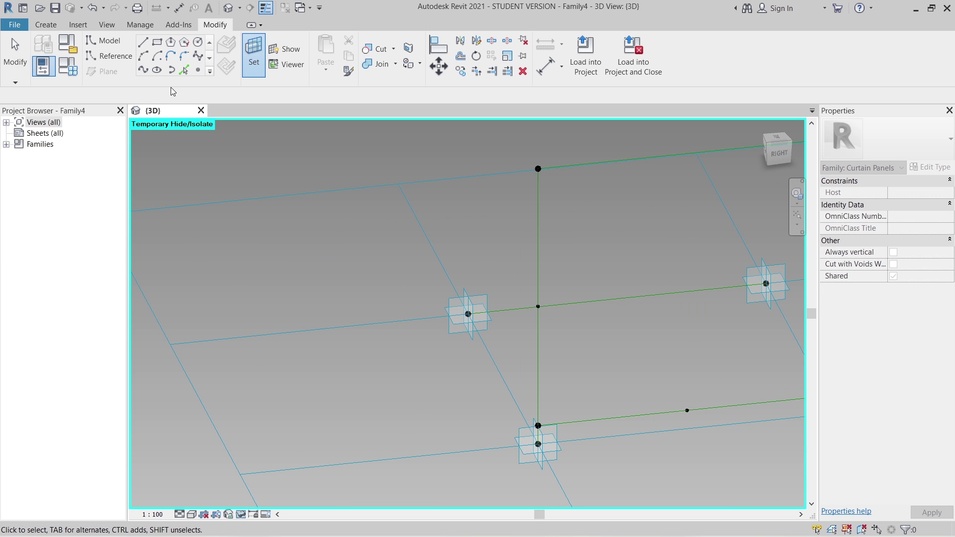
pyautogui.click(199, 42)
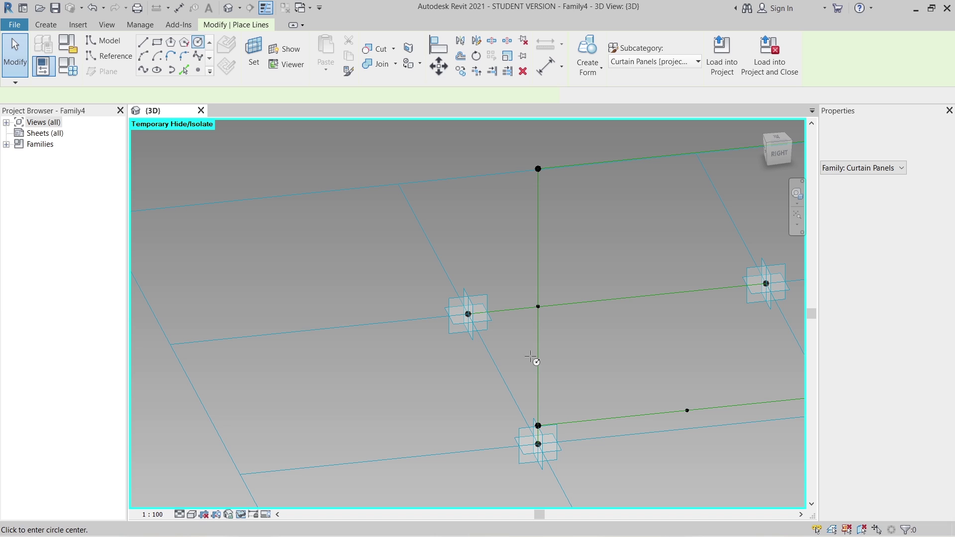
pyautogui.click(538, 308)
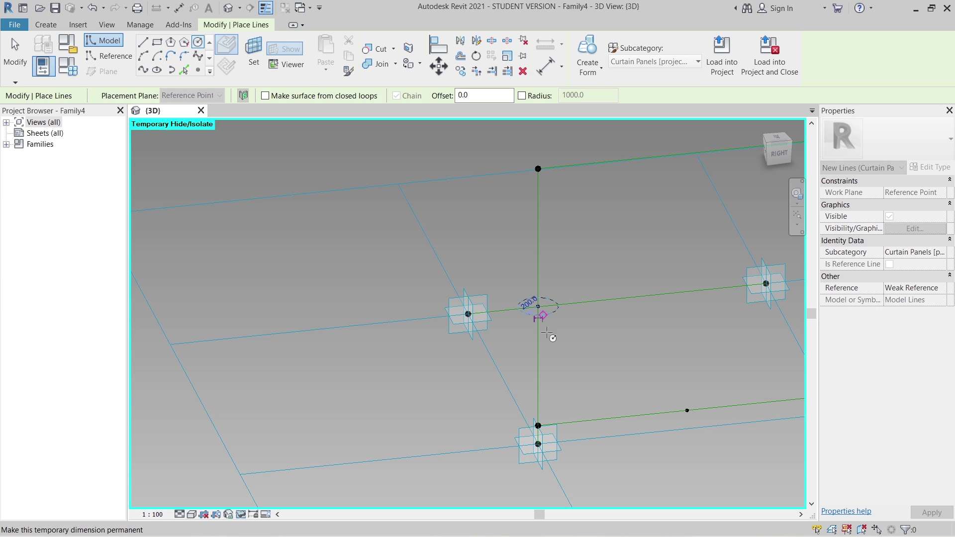
# Make the circle's radius dimension permanent and label it with a new type family parameter named Structrure Pole
pyautogui.keyDown('shift'); pyautogui.moveTo(538, 318); pyautogui.dragTo(537, 324, button='middle'); pyautogui.keyUp('shift')
pyautogui.click(526, 353)
pyautogui.press('Escape')
pyautogui.press('Escape')
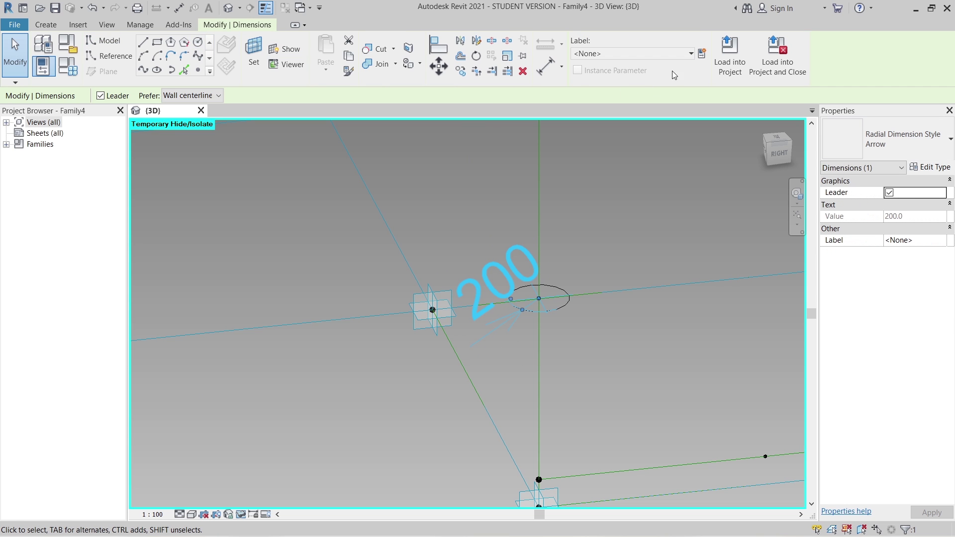
pyautogui.click(702, 53)
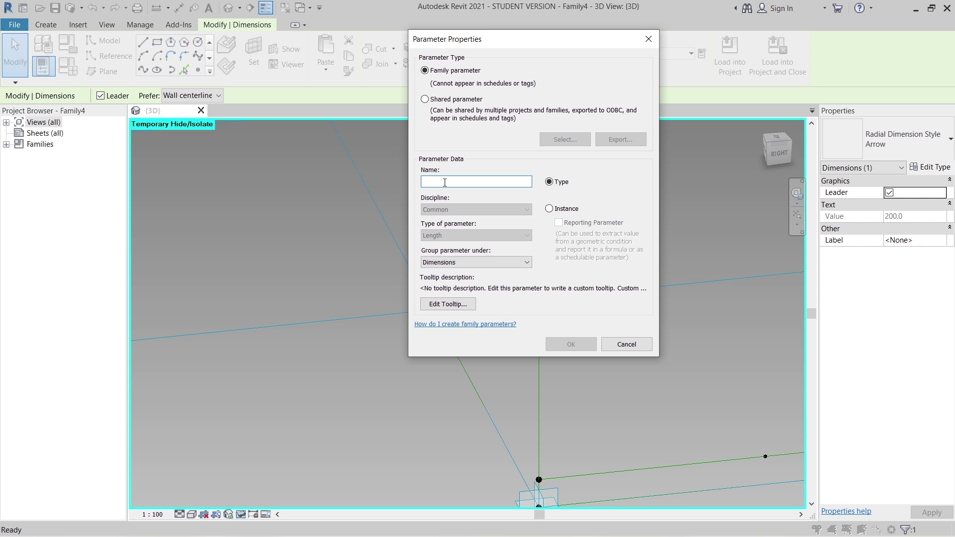
pyautogui.write('Structrure')
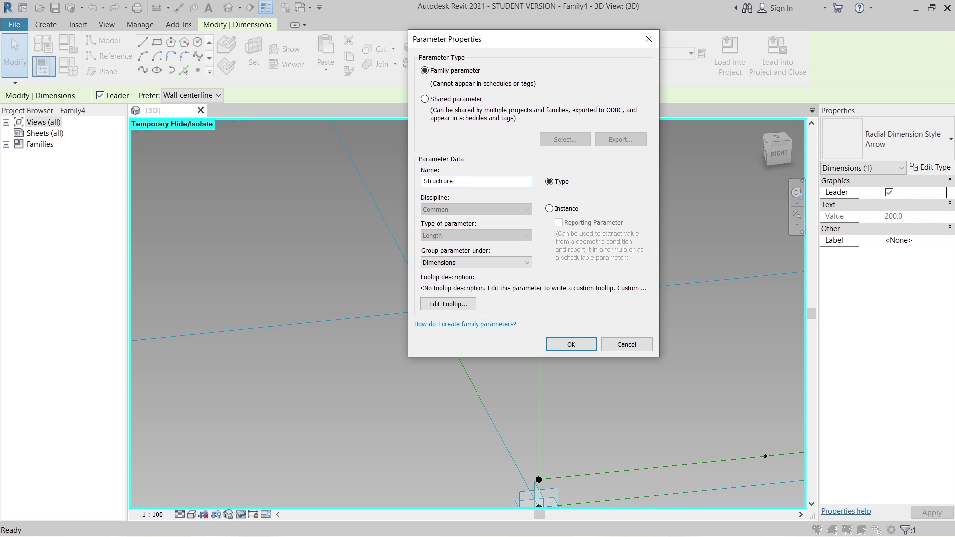
pyautogui.write(' Pole')
pyautogui.press('Return')
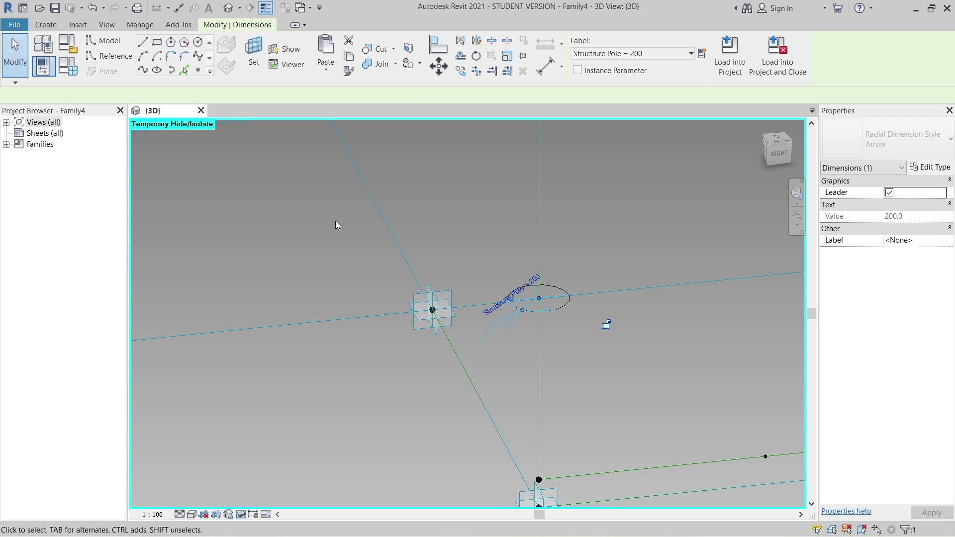
# Set the Structrure Pole parameter to 100 in the family types and apply it
pyautogui.click(68, 66)
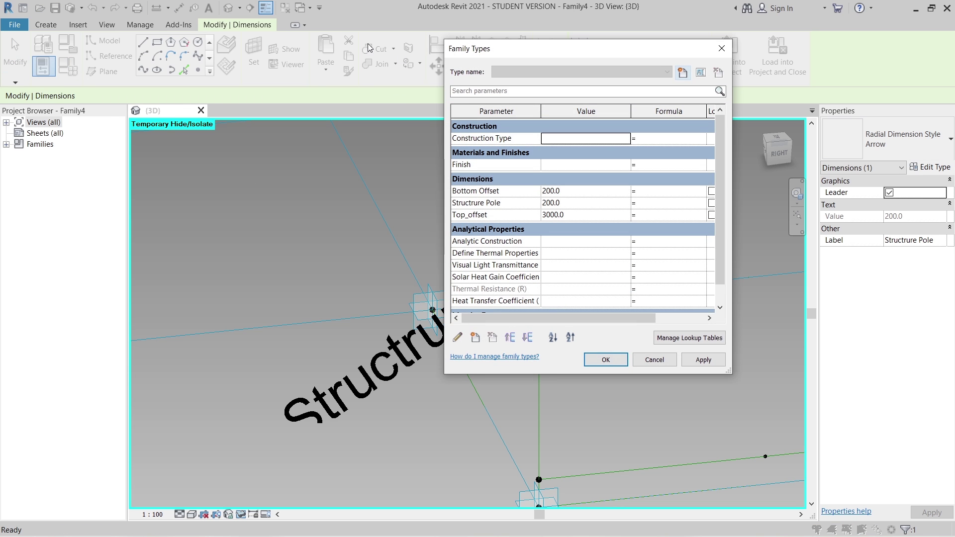
pyautogui.moveTo(492, 49); pyautogui.dragTo(297, 28)
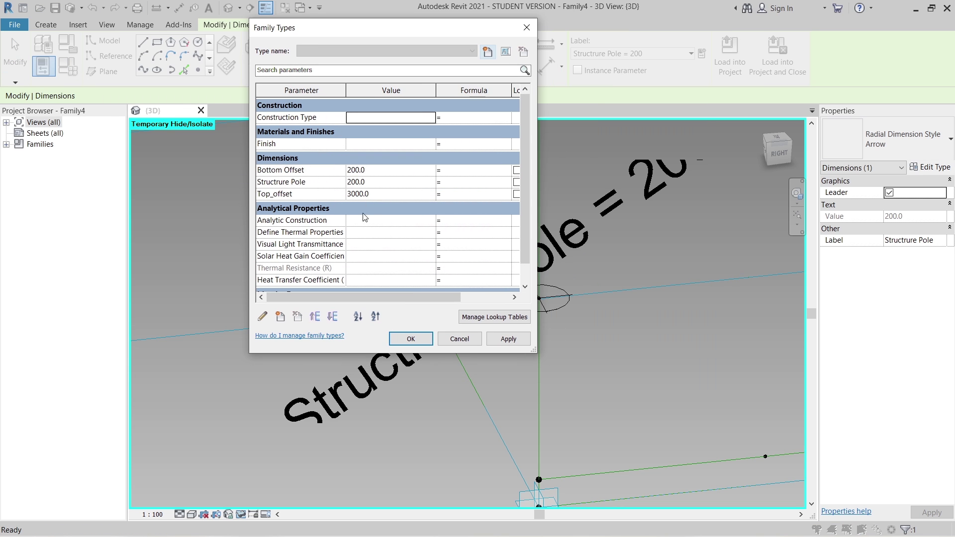
pyautogui.click(383, 184)
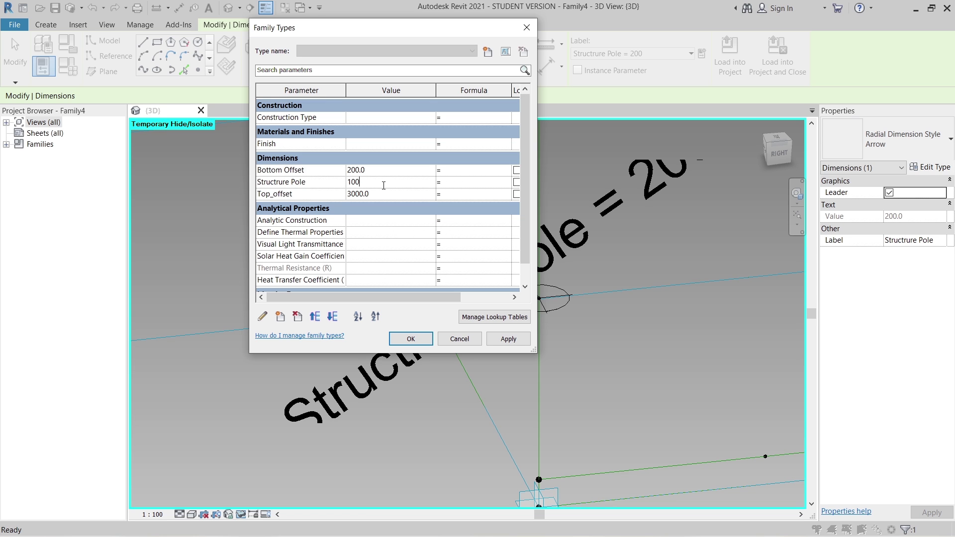
pyautogui.click(513, 340)
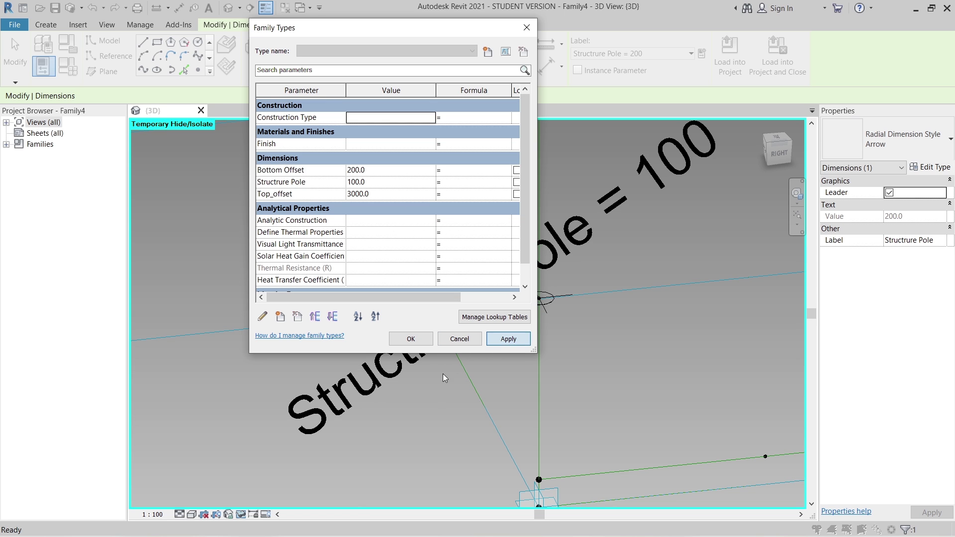
pyautogui.click(412, 339)
# Change the 3D view's scale to 1:10
pyautogui.click(154, 515)
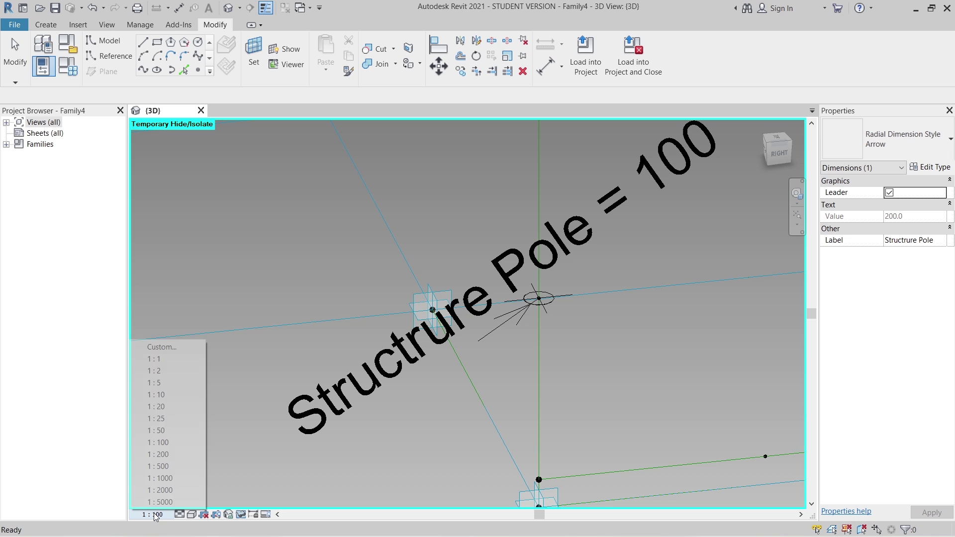
pyautogui.click(162, 393)
pyautogui.scroll(-2, 632, 386)
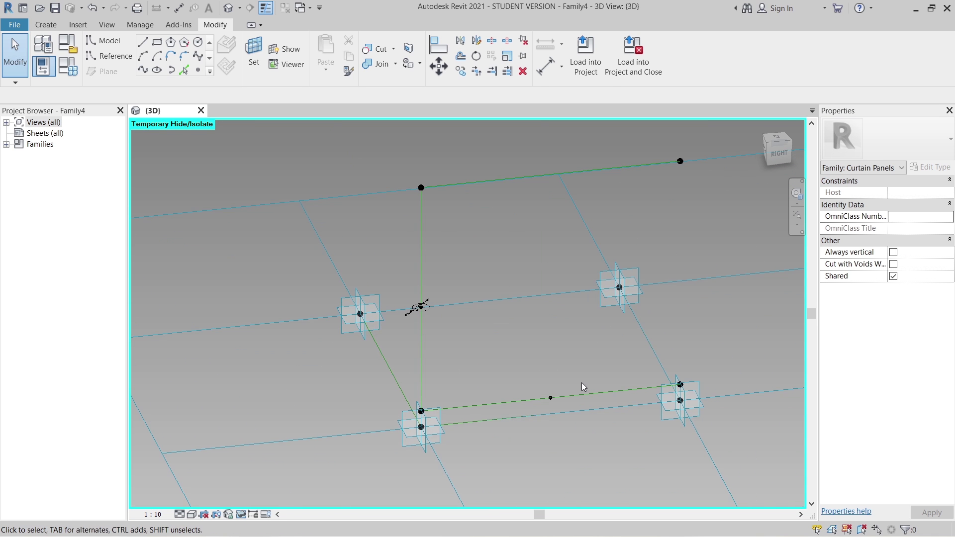
# Set the work plane to the hosted point on the bottom rail line and draw a model circle of about 100 mm radius centred there
pyautogui.scroll(3, 592, 388)
pyautogui.click(254, 54)
pyautogui.moveTo(461, 346); pyautogui.dragTo(478, 266, button='middle')
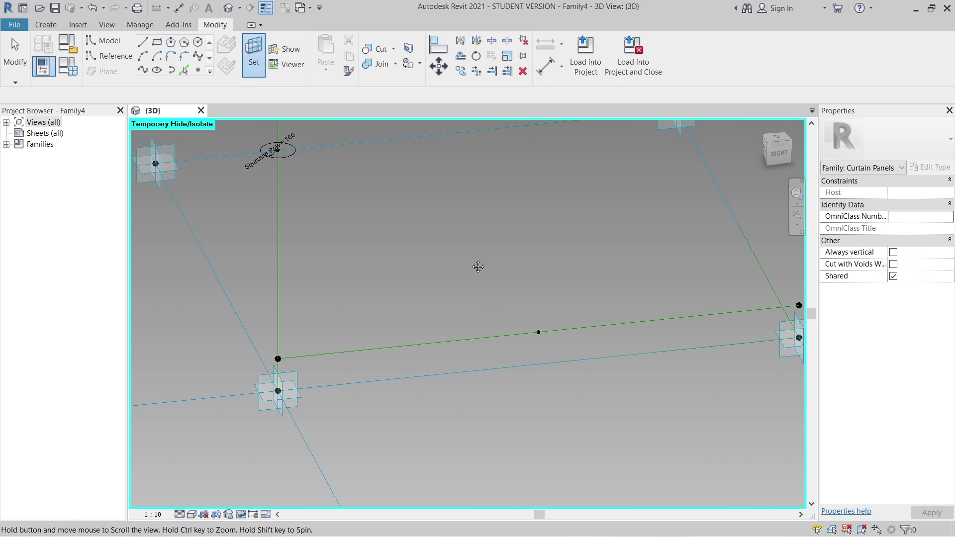
pyautogui.scroll(2, 537, 343)
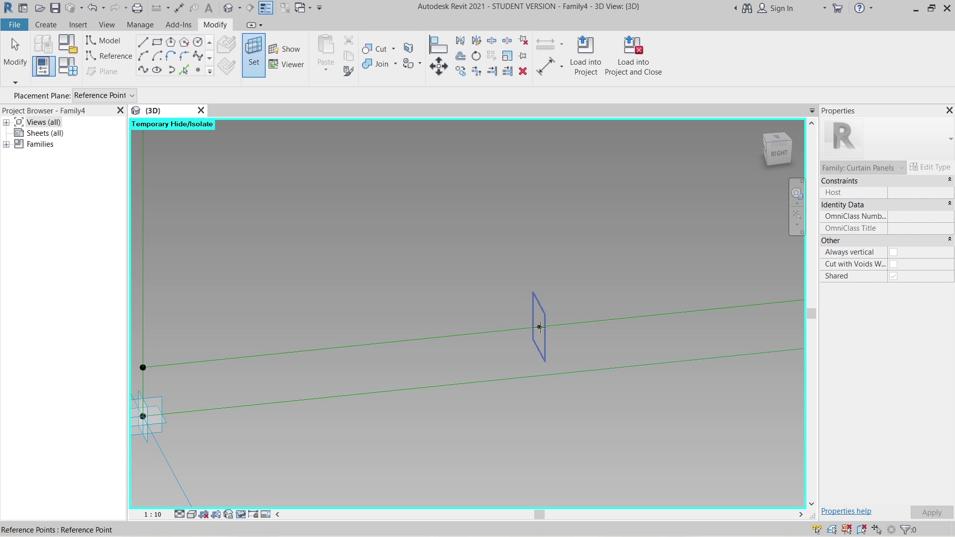
pyautogui.click(539, 330)
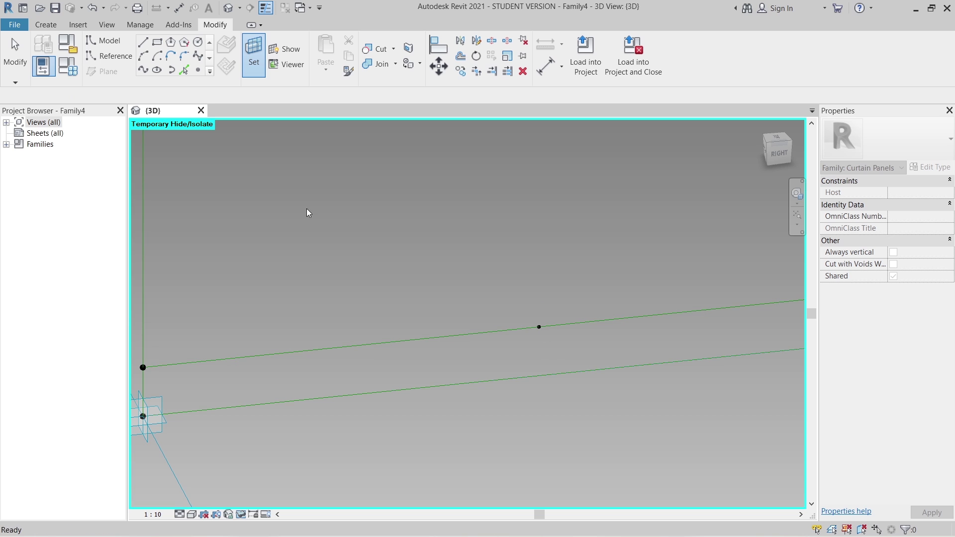
pyautogui.click(199, 47)
pyautogui.click(539, 327)
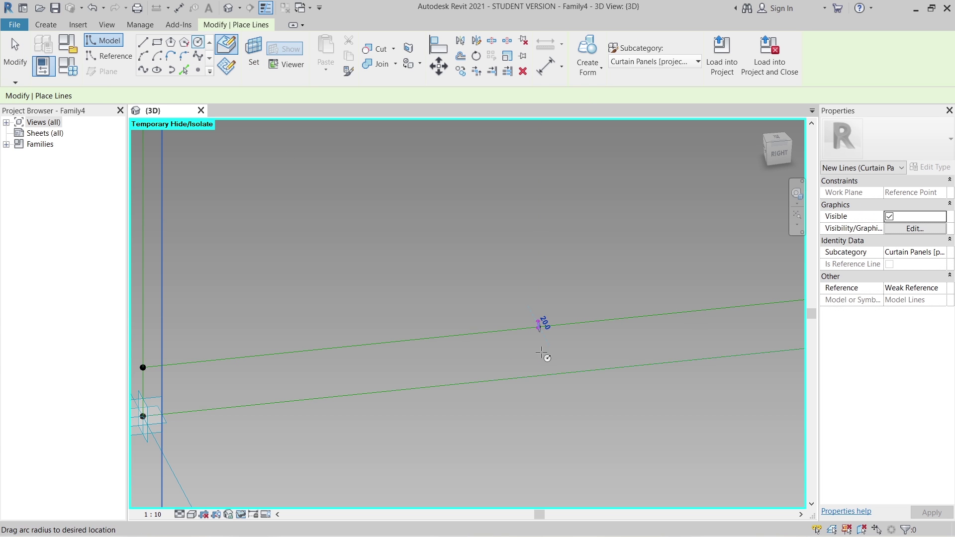
pyautogui.click(548, 358)
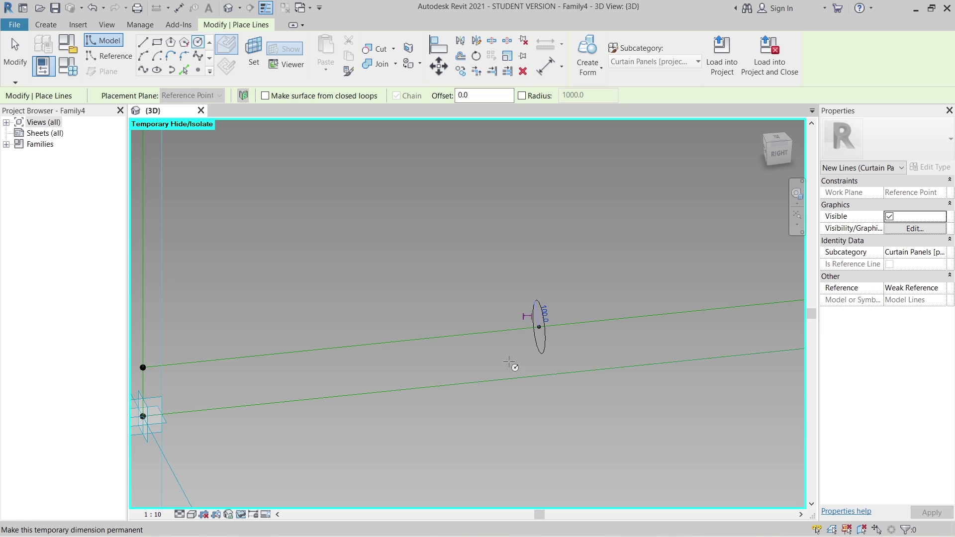
# Make the bottom rail circle's radius dimension permanent and label it with the existing Structrure Pole parameter
pyautogui.press('Escape')
pyautogui.press('Escape')
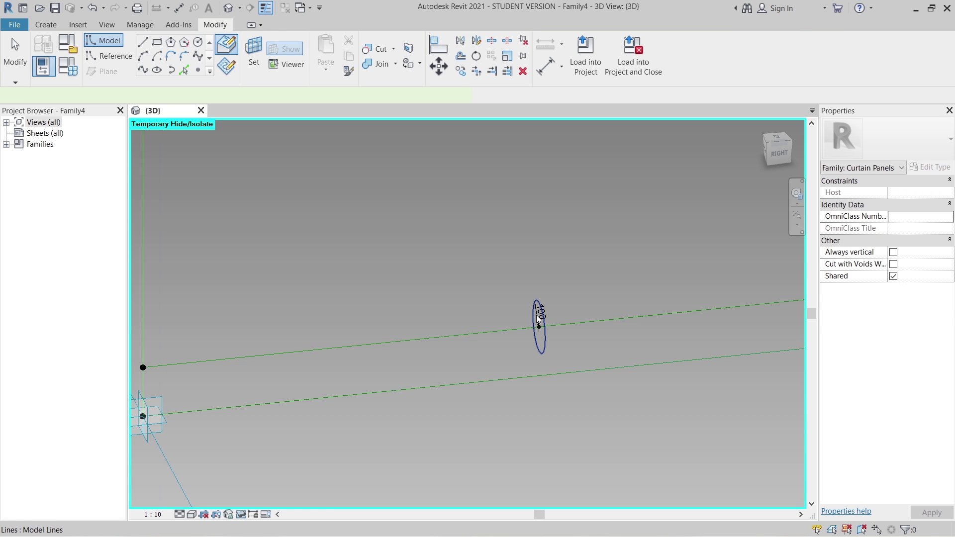
pyautogui.click(537, 318)
pyautogui.click(573, 280)
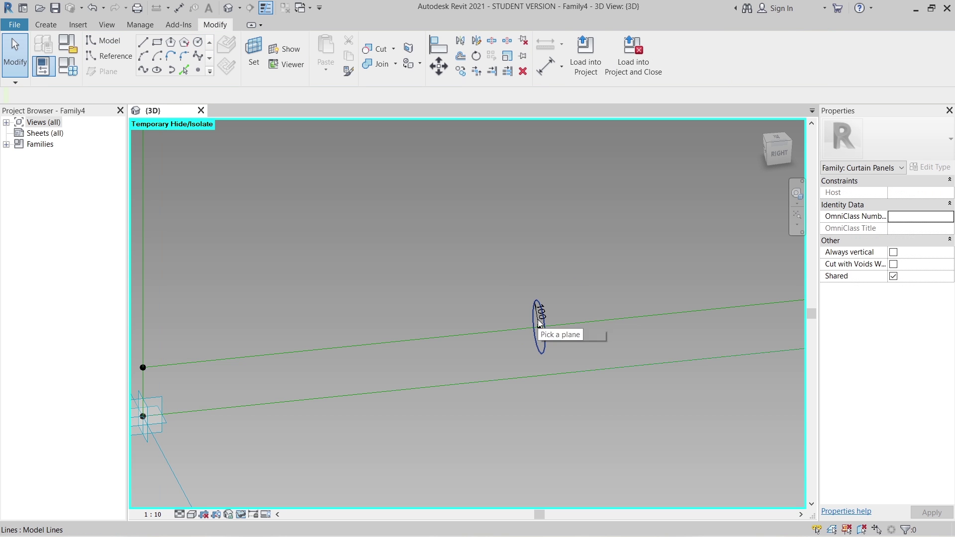
pyautogui.scroll(5, 540, 323)
pyautogui.click(539, 323)
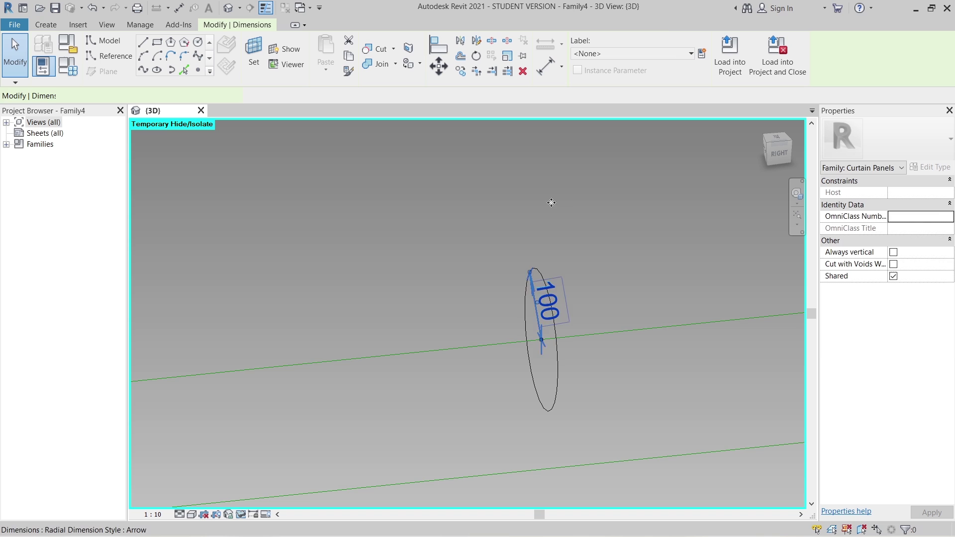
pyautogui.click(690, 53)
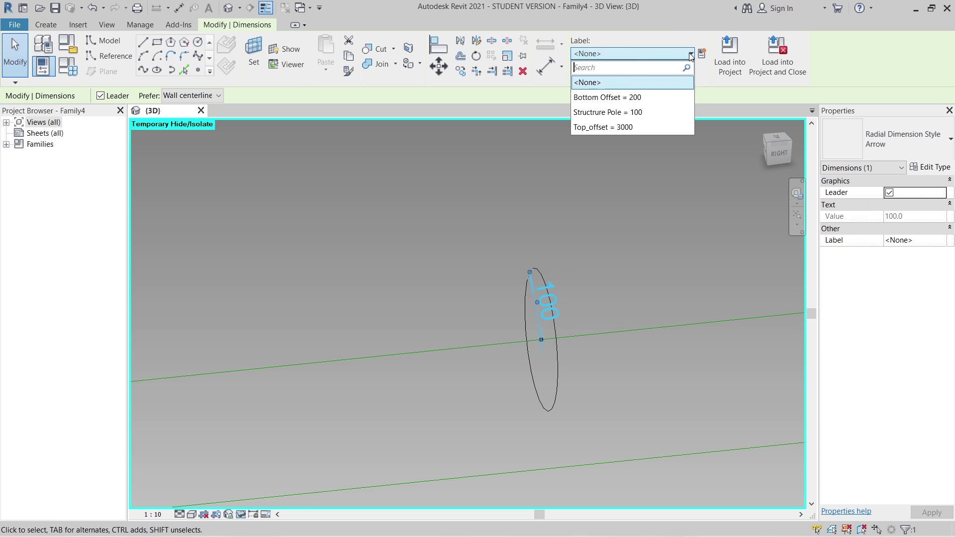
pyautogui.click(650, 113)
# Create a solid form from the pole circle along the connected vertical and upper reference lines
pyautogui.keyDown('shift'); pyautogui.moveTo(626, 241); pyautogui.dragTo(352, 373, button='middle'); pyautogui.keyUp('shift')
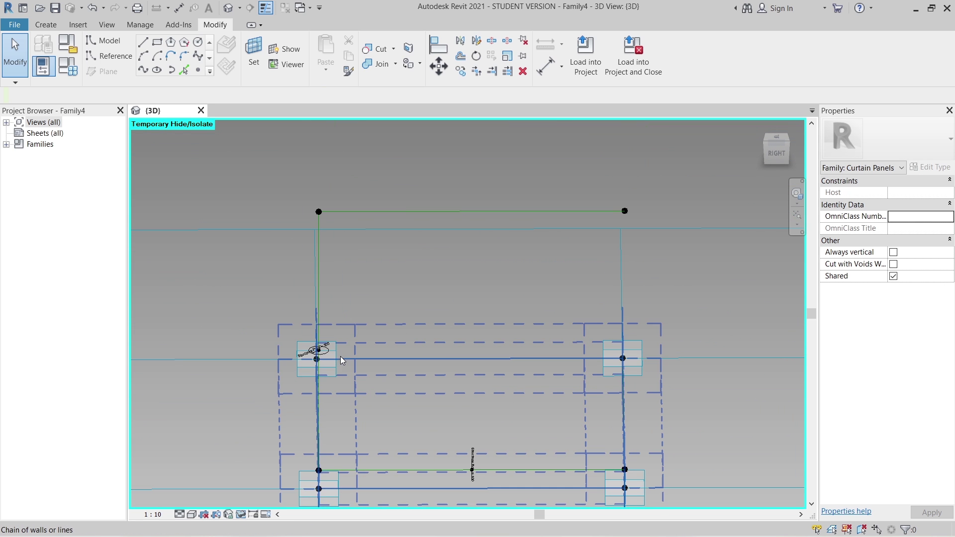
pyautogui.click(332, 343)
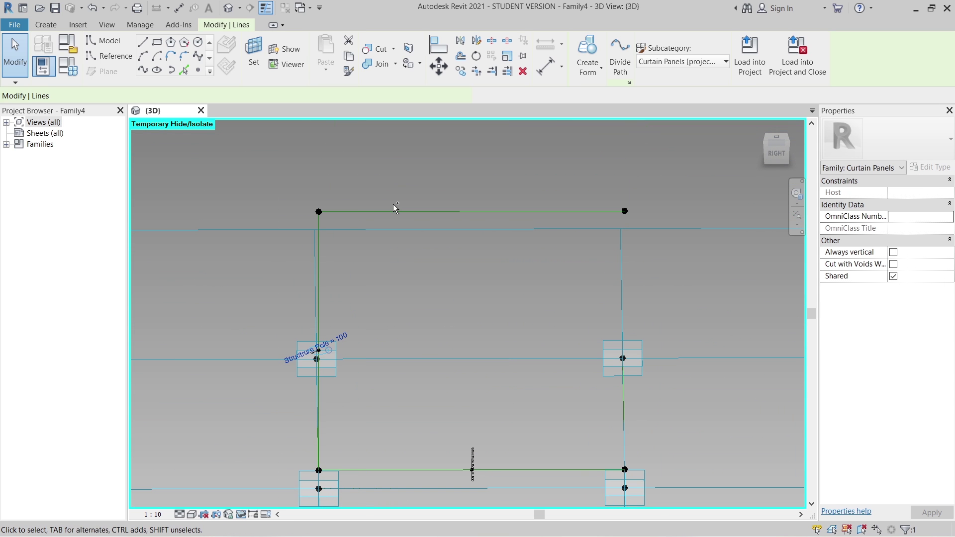
pyautogui.press('Tab')
pyautogui.click(400, 230)
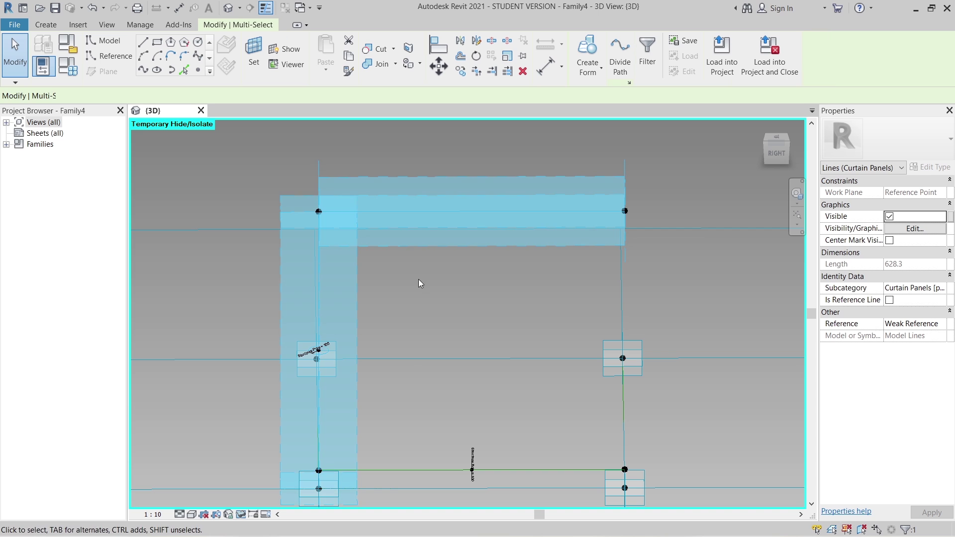
pyautogui.keyDown('shift'); pyautogui.moveTo(419, 279); pyautogui.dragTo(488, 348, button='middle'); pyautogui.keyUp('shift')
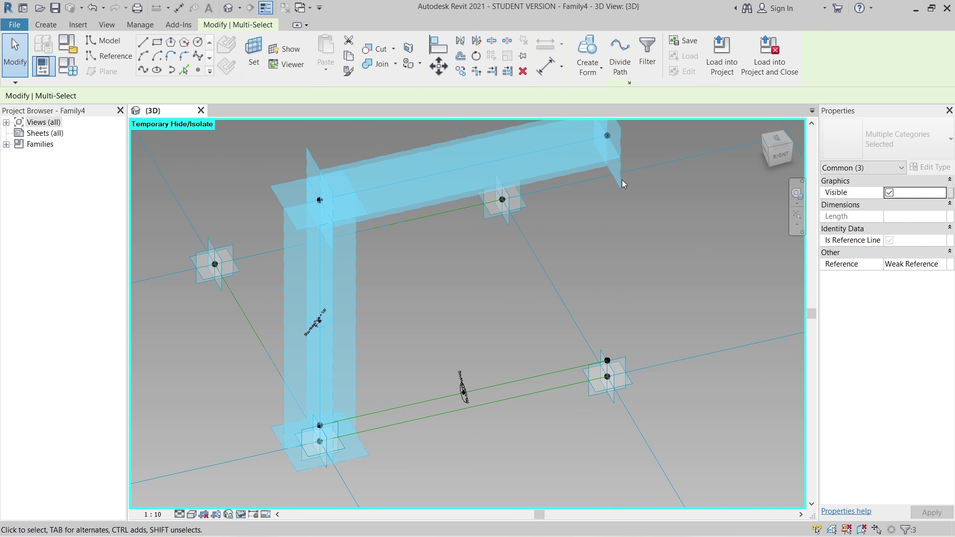
pyautogui.click(589, 81)
pyautogui.click(584, 90)
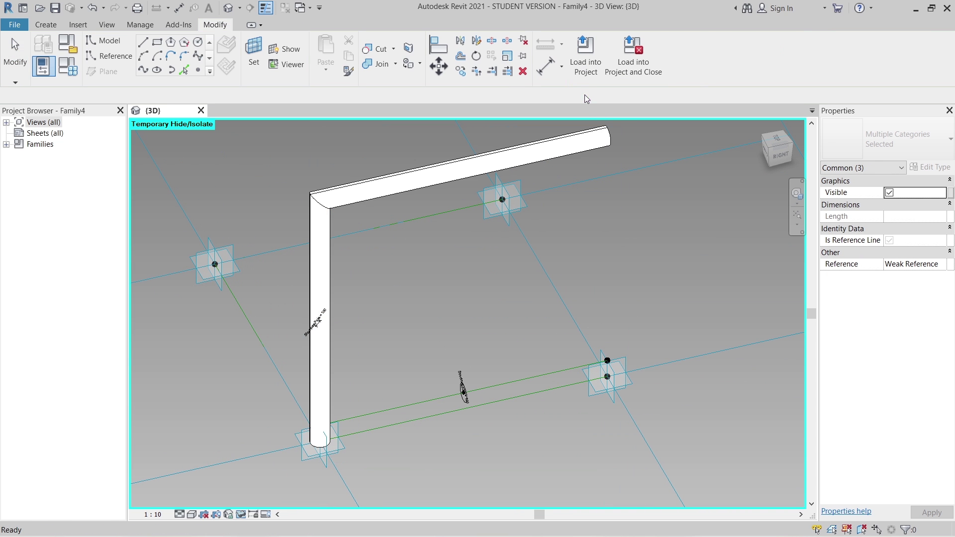
pyautogui.click(447, 334)
# Create a solid form from the bottom rail circle along the lower offset reference line
pyautogui.keyDown('shift'); pyautogui.moveTo(447, 334); pyautogui.dragTo(459, 386, button='middle'); pyautogui.keyUp('shift')
pyautogui.scroll(5, 459, 387)
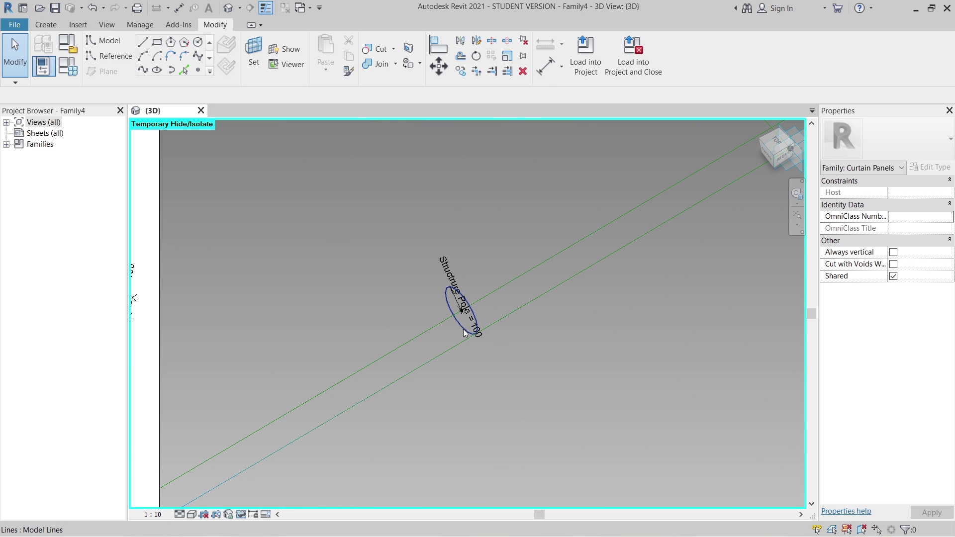
pyautogui.click(525, 280)
pyautogui.keyDown('ctrl'); pyautogui.click(558, 146); pyautogui.keyUp('ctrl')
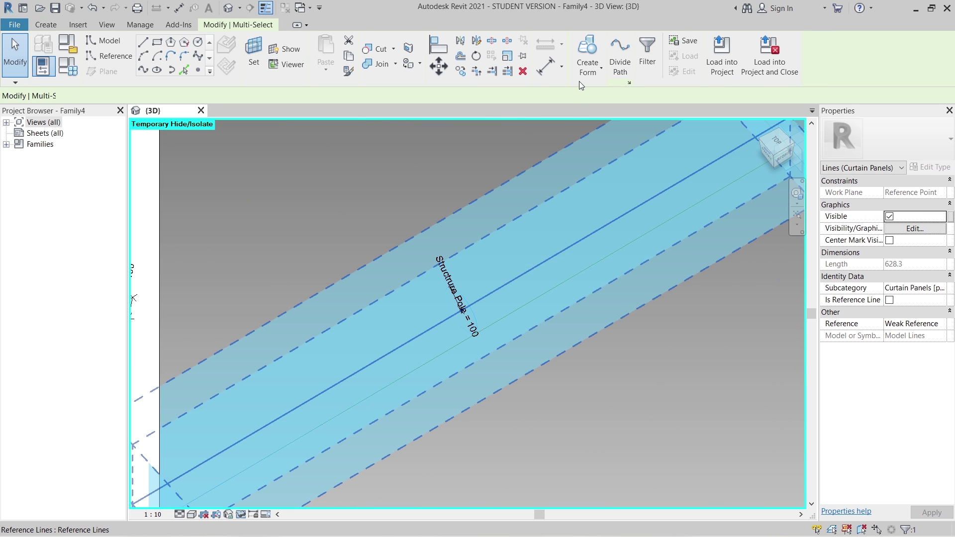
pyautogui.click(581, 73)
pyautogui.click(594, 397)
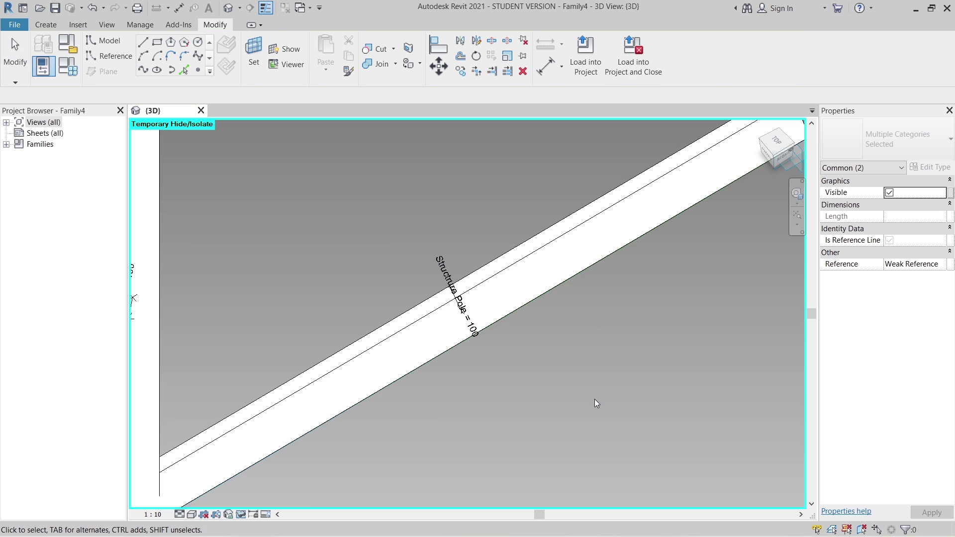
# Select all elements in the 3D view and filter the selection down to the Curtain Panels category only
pyautogui.scroll(-5, 595, 399)
pyautogui.keyDown('shift'); pyautogui.moveTo(595, 399); pyautogui.dragTo(550, 96, button='middle'); pyautogui.keyUp('shift')
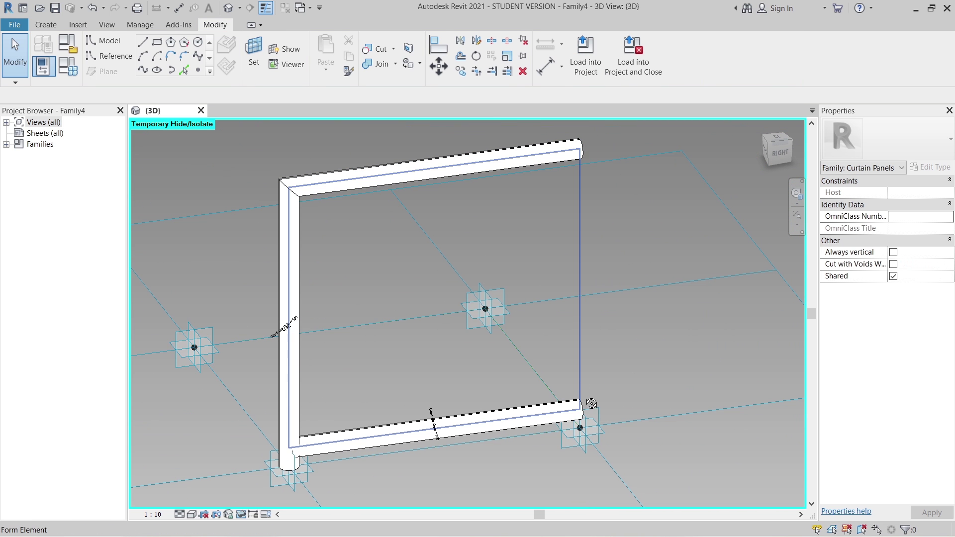
pyautogui.keyDown('shift'); pyautogui.moveTo(591, 403); pyautogui.dragTo(637, 265, button='middle'); pyautogui.keyUp('shift')
pyautogui.moveTo(663, 181); pyautogui.dragTo(279, 500)
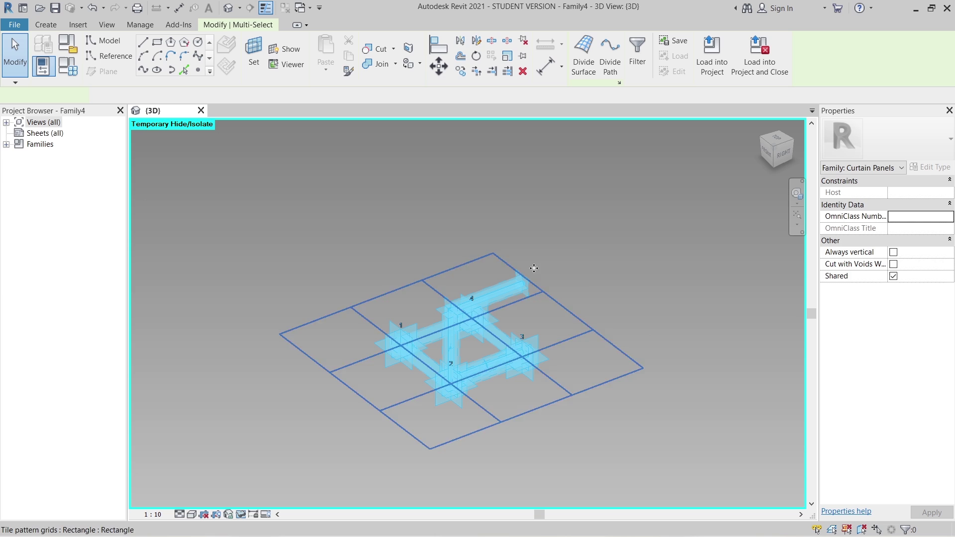
pyautogui.click(637, 64)
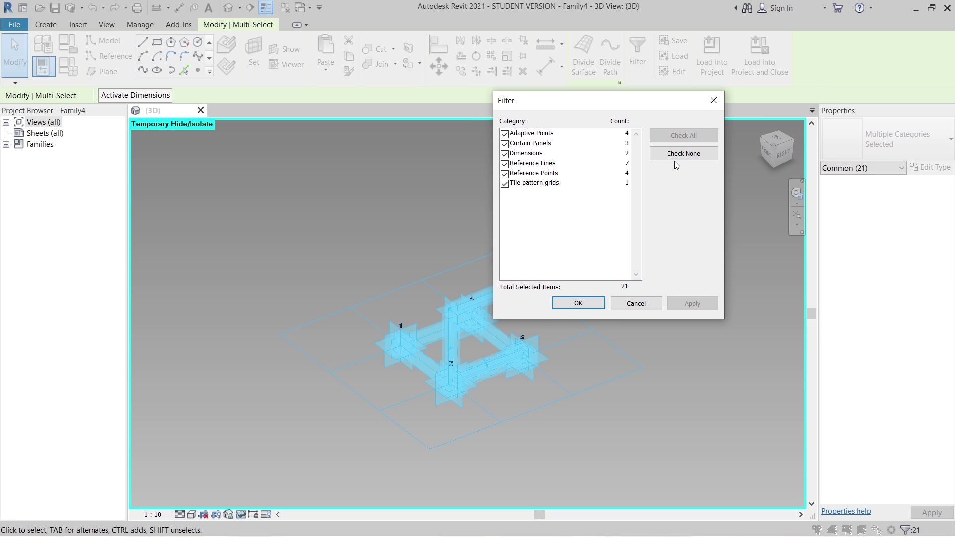
pyautogui.click(676, 160)
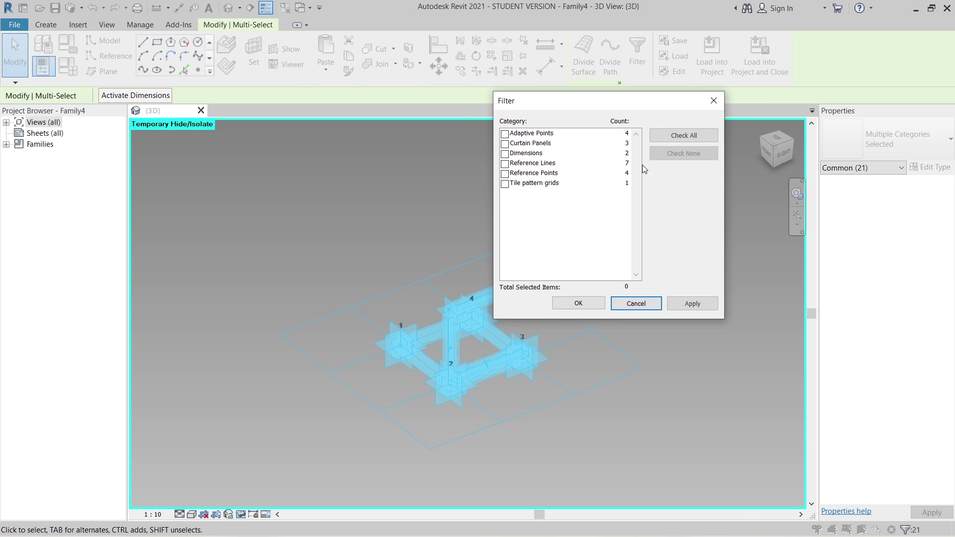
pyautogui.click(505, 144)
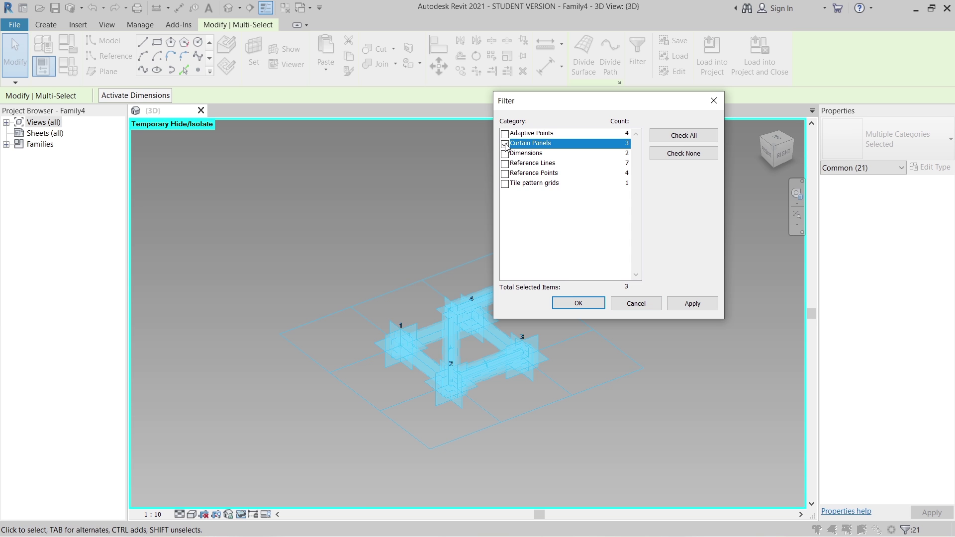
pyautogui.click(685, 303)
pyautogui.click(576, 301)
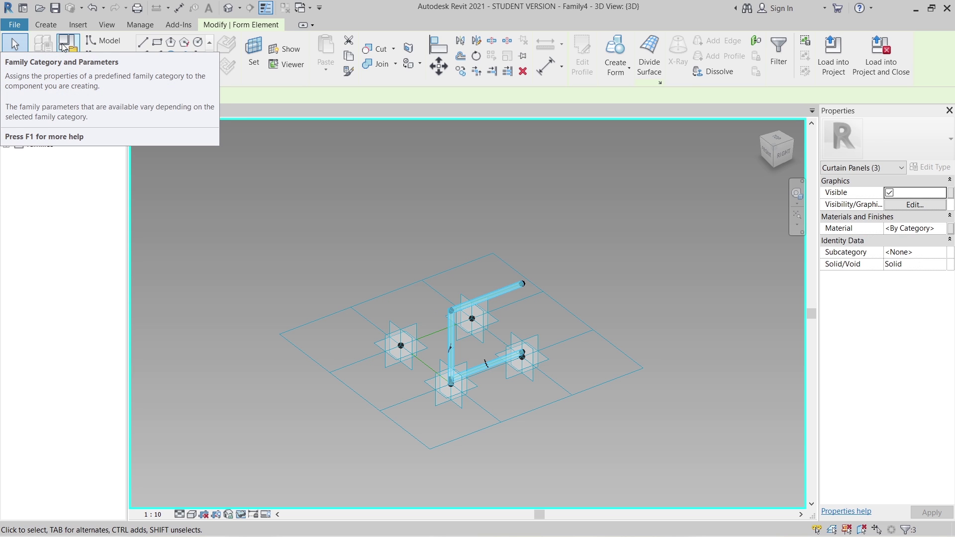
# Associate the selected pole and rail forms' Material with a new type family parameter named Structure_pole Material
pyautogui.click(951, 229)
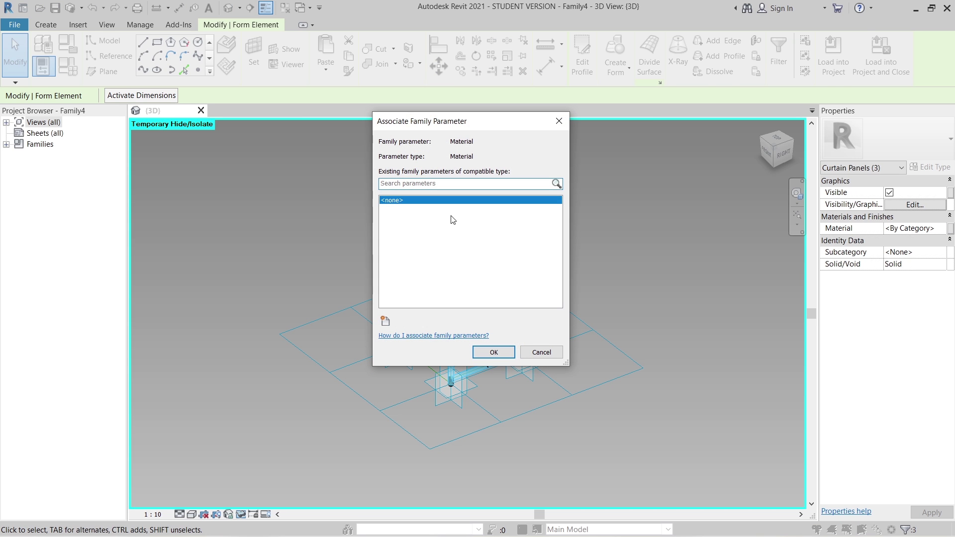
pyautogui.click(385, 321)
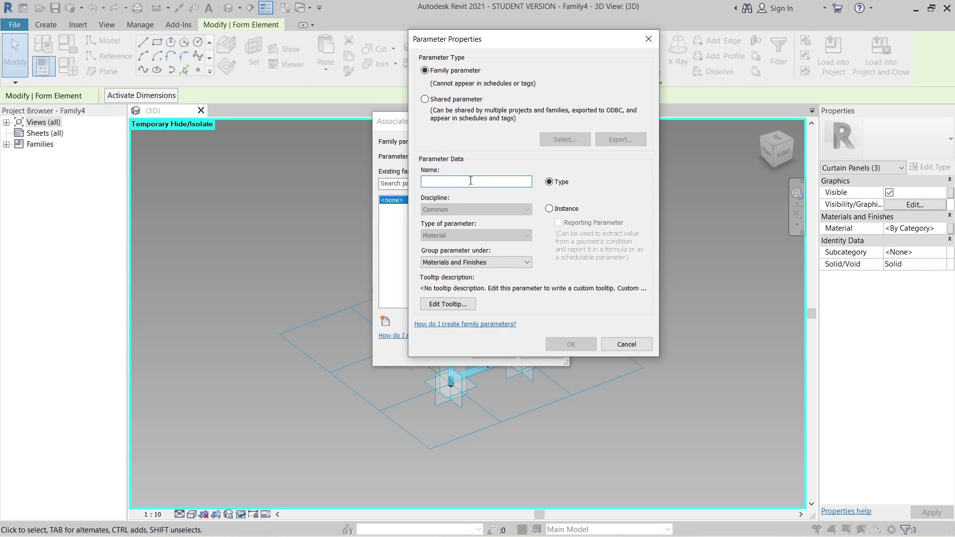
pyautogui.write('Sru')
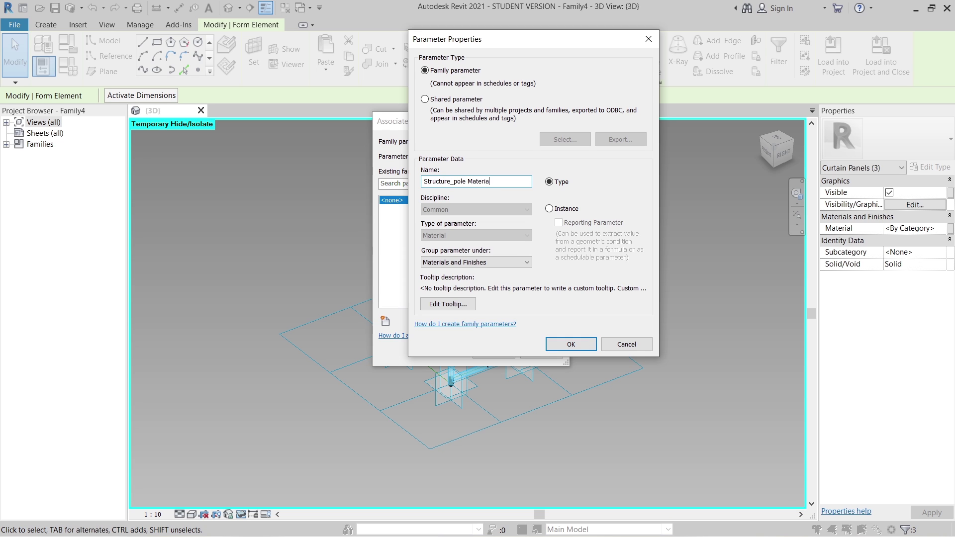
pyautogui.write('l')
pyautogui.press('Return')
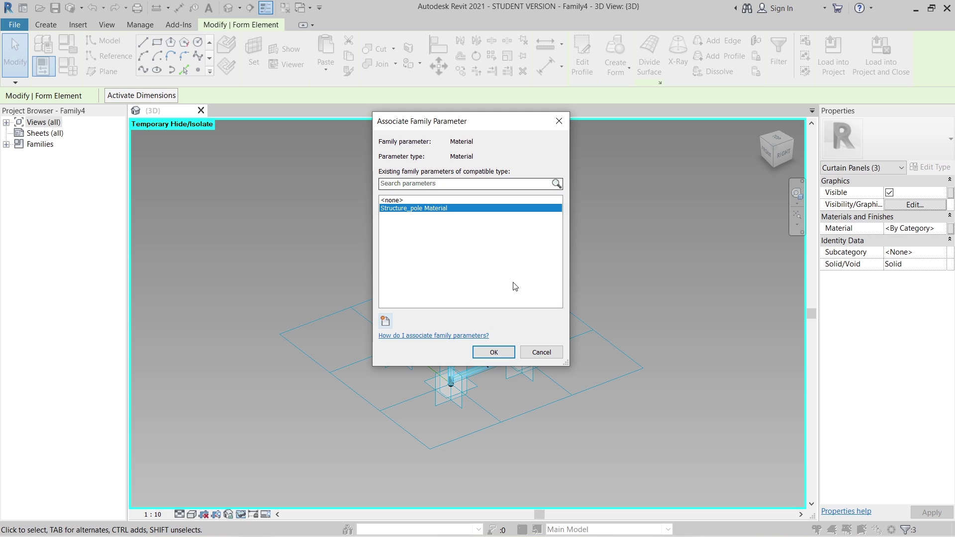
pyautogui.click(480, 353)
pyautogui.press('Escape')
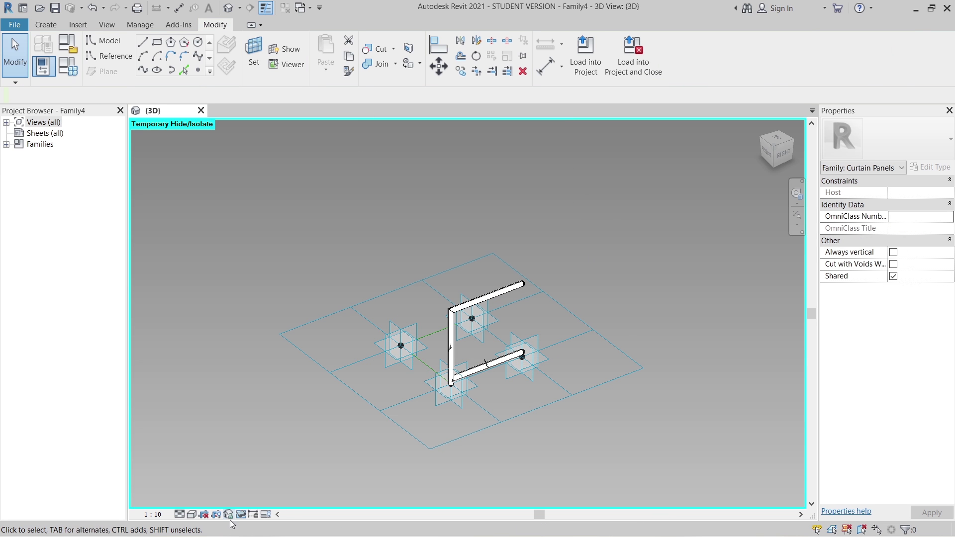
# Reset the temporary hide/isolate in the 3D view and inspect the fence frame together with its hexagon mesh surface
pyautogui.click(243, 515)
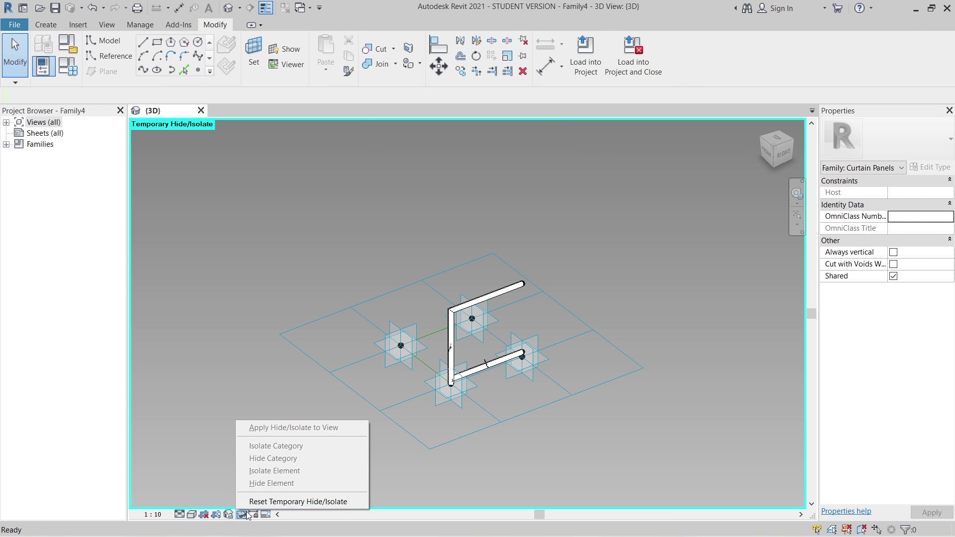
pyautogui.click(275, 504)
pyautogui.keyDown('shift'); pyautogui.moveTo(477, 456); pyautogui.dragTo(458, 315, button='middle'); pyautogui.keyUp('shift')
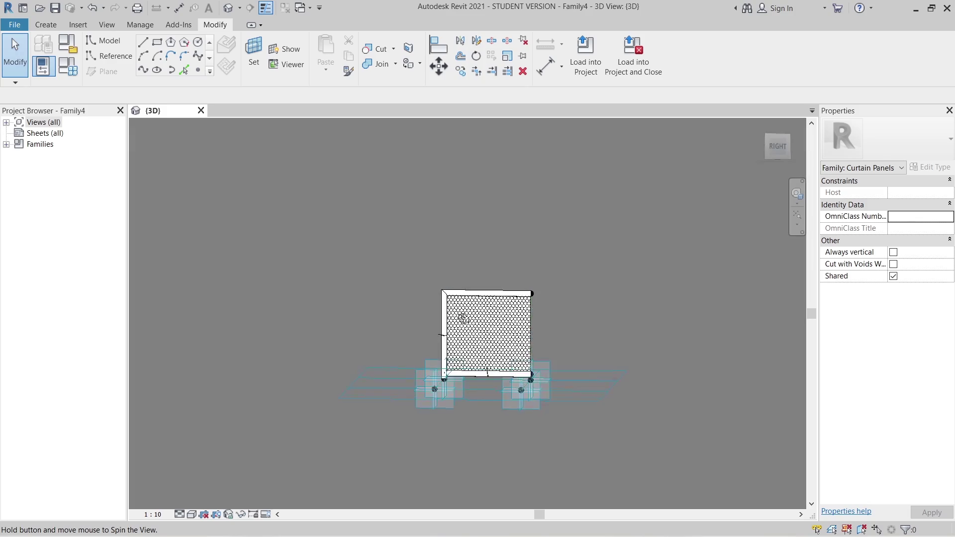
pyautogui.scroll(3, 535, 400)
pyautogui.moveTo(535, 400); pyautogui.dragTo(458, 372, button='middle')
pyautogui.scroll(4, 423, 303)
pyautogui.keyDown('shift'); pyautogui.moveTo(645, 329); pyautogui.dragTo(618, 367, button='middle'); pyautogui.keyUp('shift')
pyautogui.scroll(-3, 597, 388)
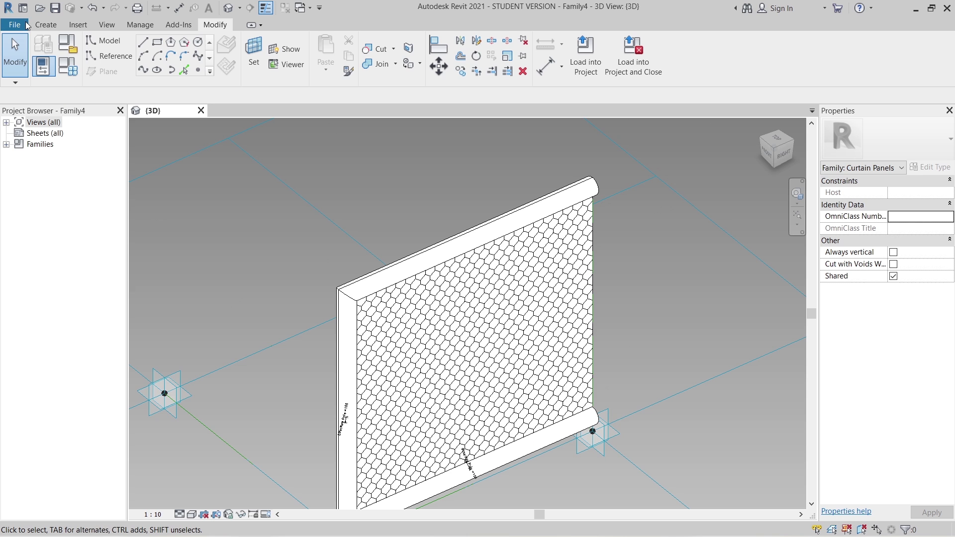
# Create a new family from the Metric Generic Model Pattern Based.rft template
pyautogui.click(19, 26)
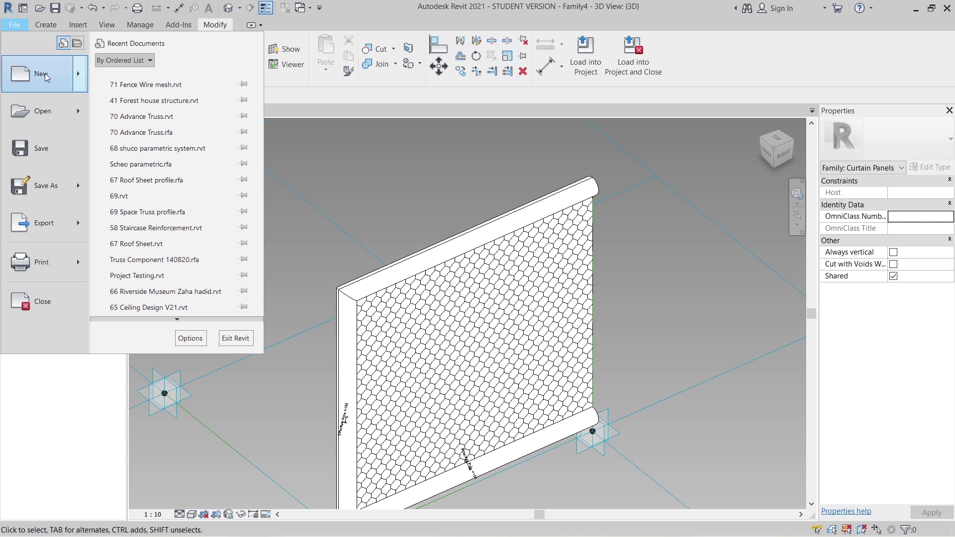
pyautogui.moveTo(33, 75)
pyautogui.click(172, 120)
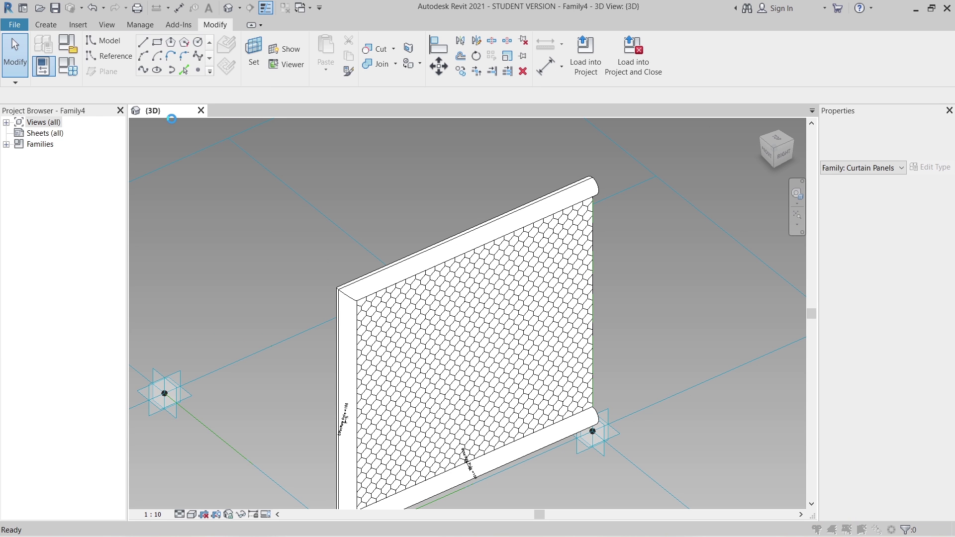
pyautogui.doubleClick(263, 109)
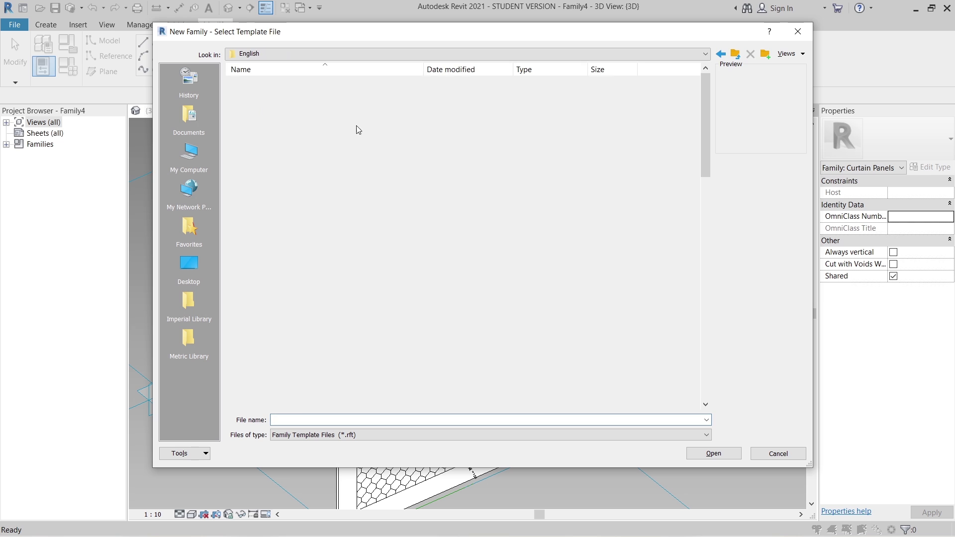
pyautogui.moveTo(708, 162); pyautogui.dragTo(709, 215)
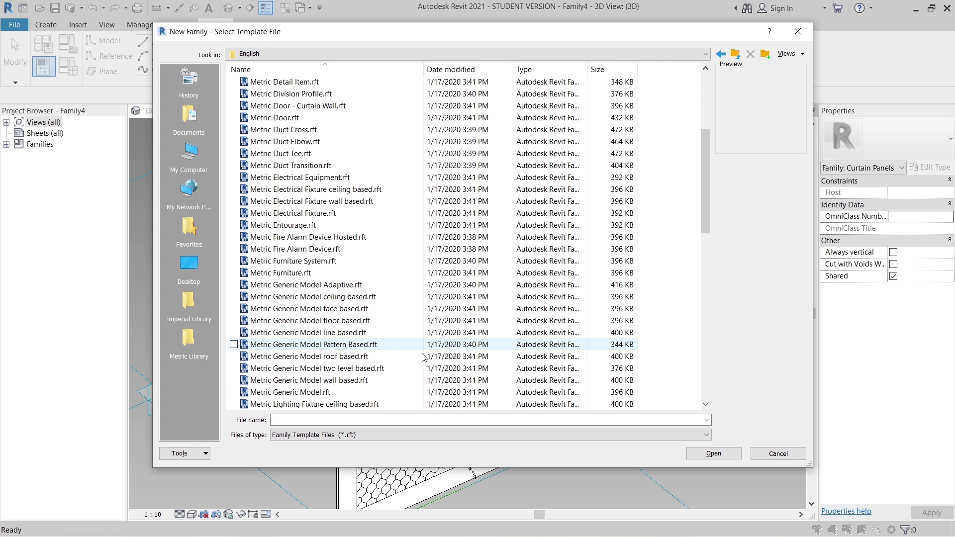
pyautogui.click(383, 344)
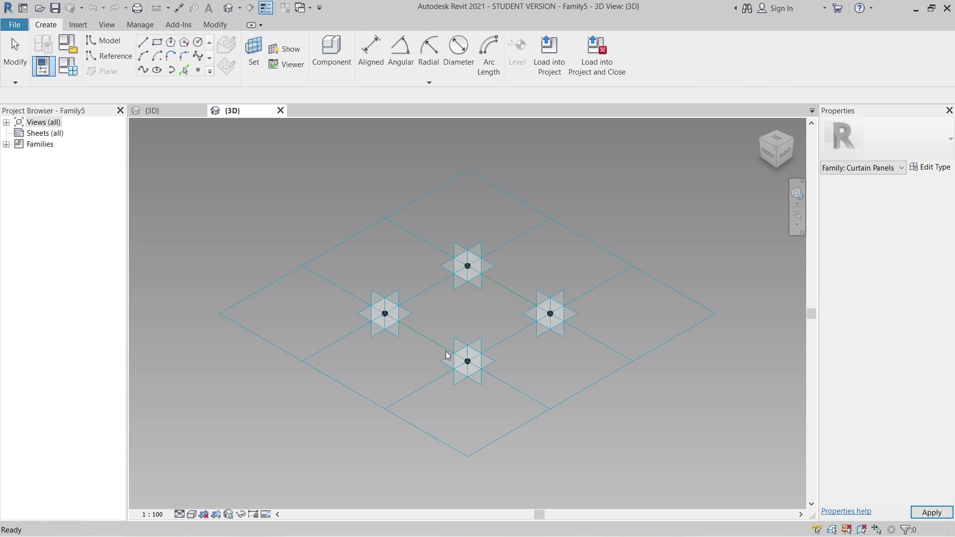
# Set the tile pattern grid's horizontal spacing to 45 and vertical spacing to 60, and change its type to Hexagon
pyautogui.click(521, 425)
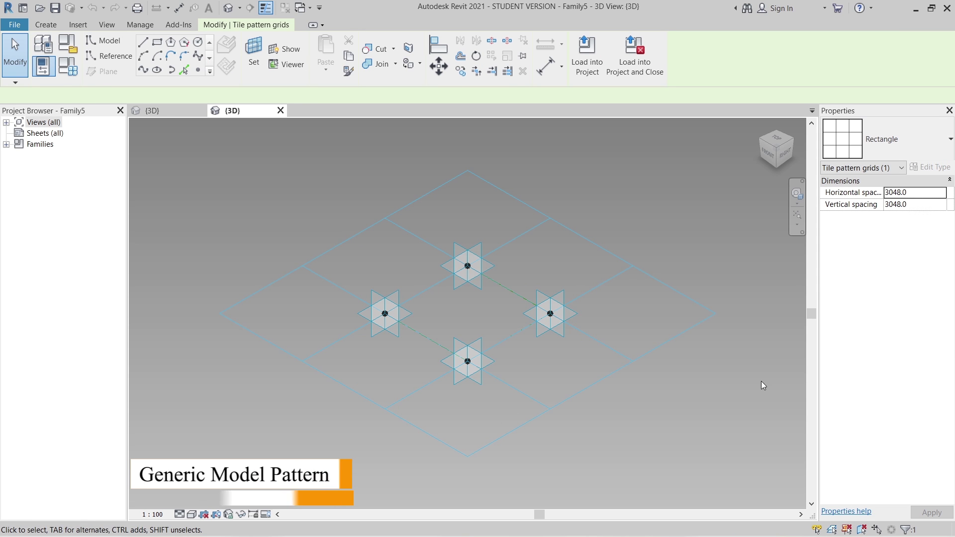
pyautogui.moveTo(761, 381); pyautogui.dragTo(760, 388, button='middle')
pyautogui.click(919, 192)
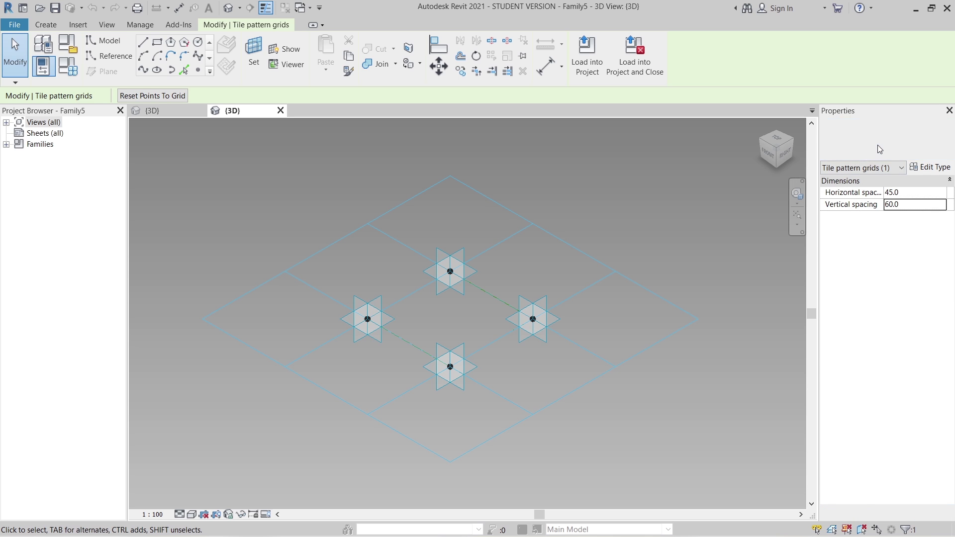
pyautogui.click(878, 145)
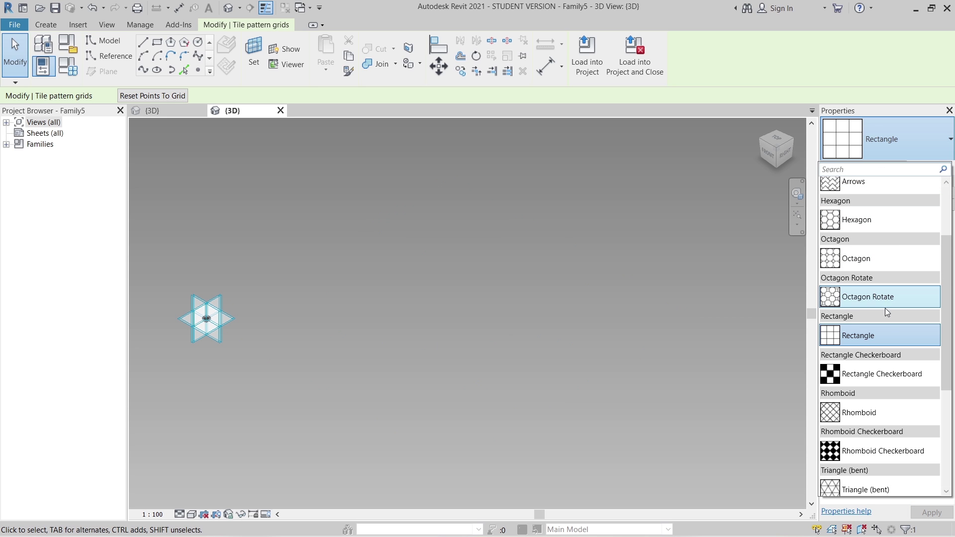
pyautogui.click(871, 215)
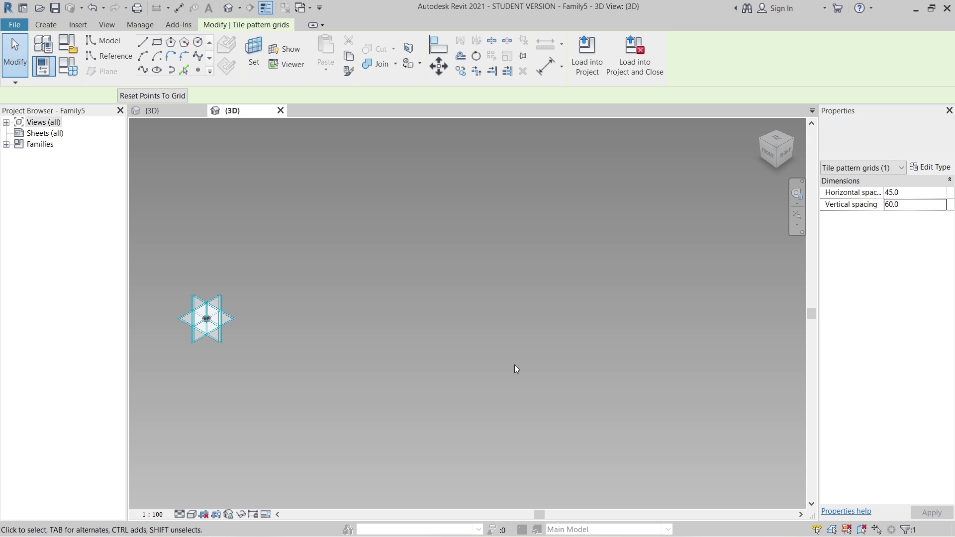
pyautogui.moveTo(521, 378); pyautogui.dragTo(694, 382, button='middle')
pyautogui.click(415, 380)
# Place a reference point midway along the reference line between adaptive points 2 and 3
pyautogui.keyDown('shift'); pyautogui.moveTo(358, 325); pyautogui.dragTo(460, 436, button='middle'); pyautogui.keyUp('shift')
pyautogui.scroll(3, 445, 380)
pyautogui.click(109, 56)
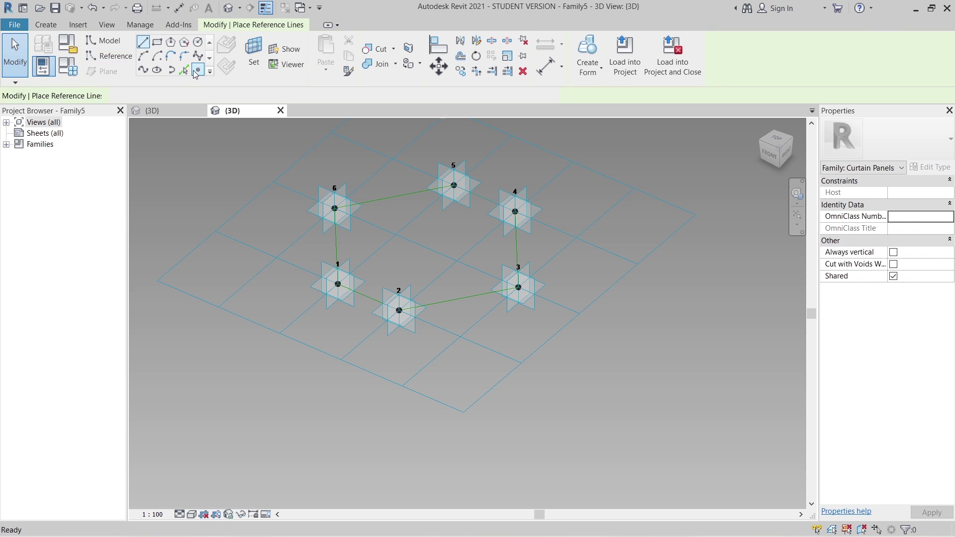
pyautogui.click(459, 298)
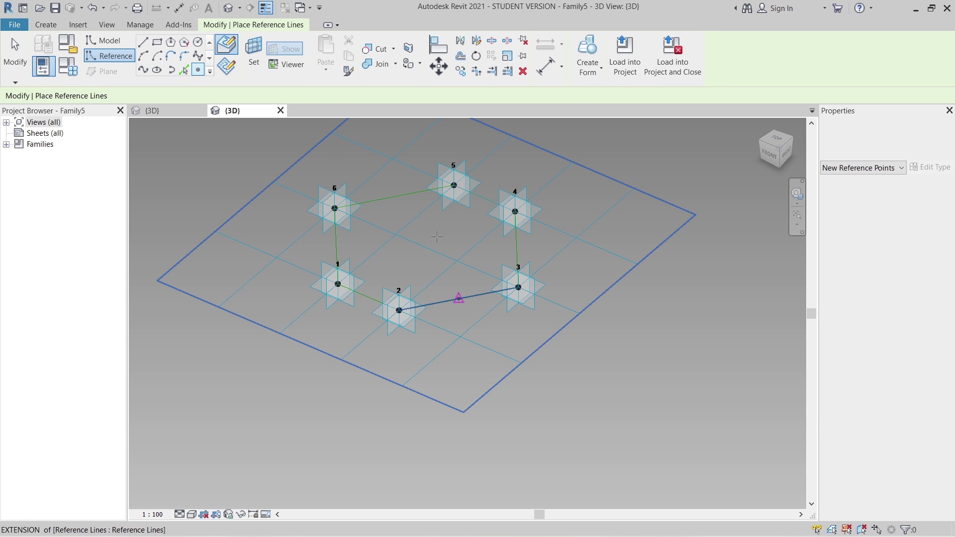
pyautogui.press('Escape')
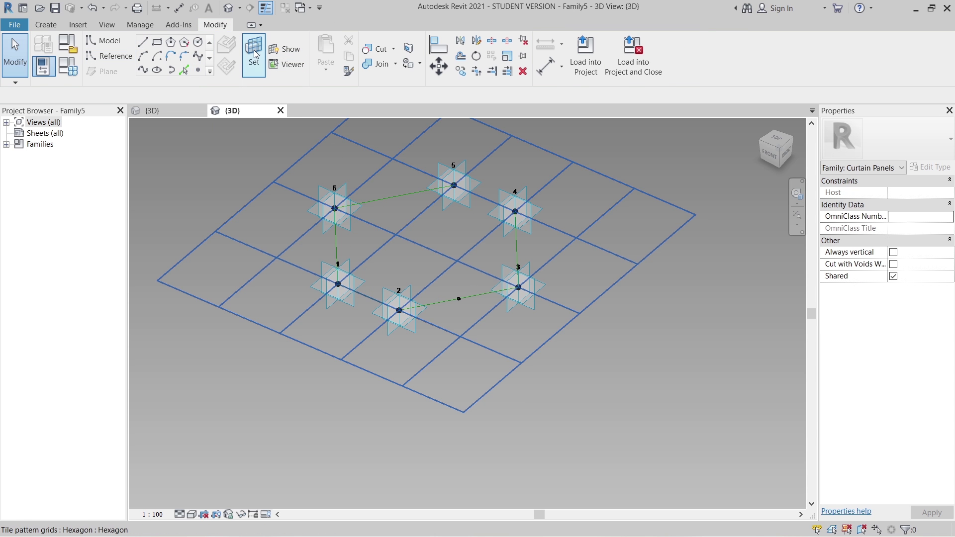
# Draw a model circle of radius 5 centred on the reference point in its work plane, and make its radius dimension permanent
pyautogui.click(253, 52)
pyautogui.click(459, 300)
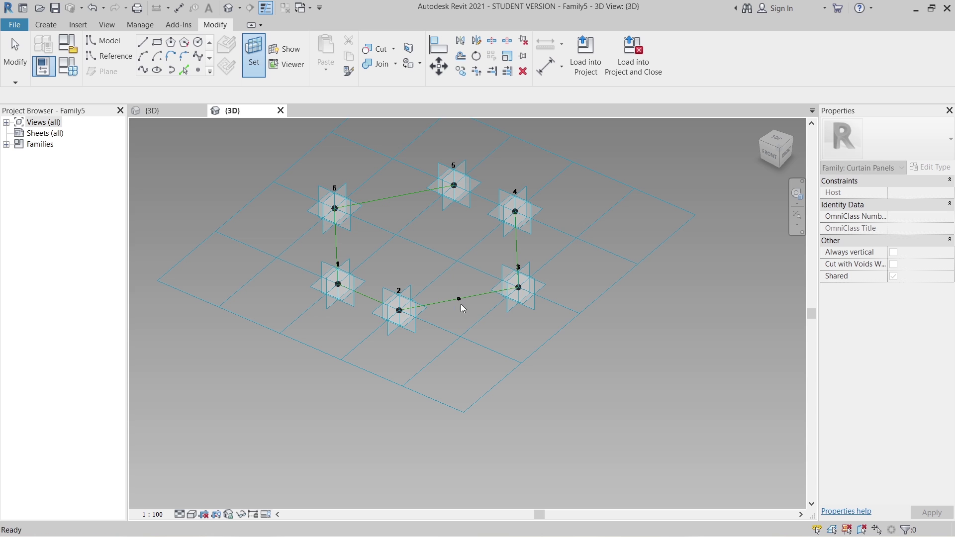
pyautogui.click(198, 42)
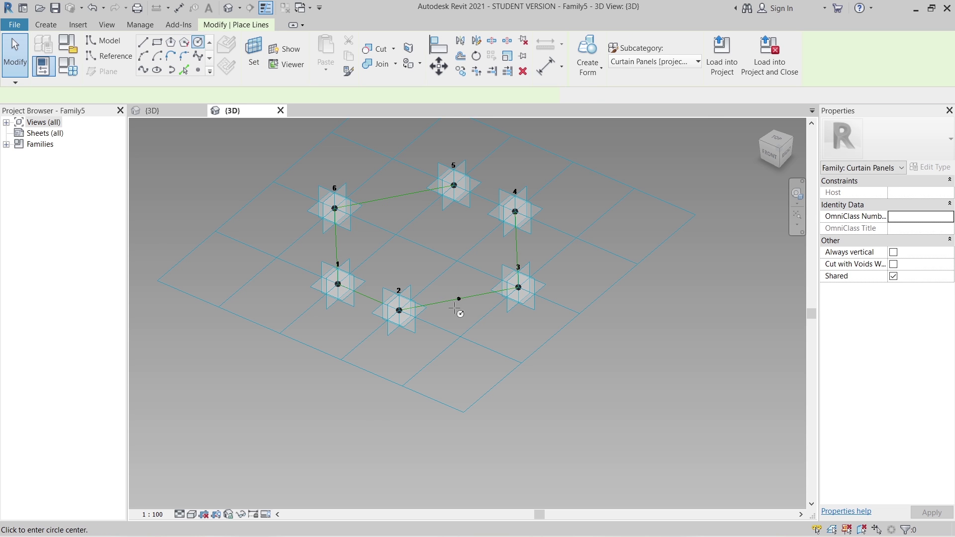
pyautogui.scroll(2, 461, 299)
pyautogui.click(460, 294)
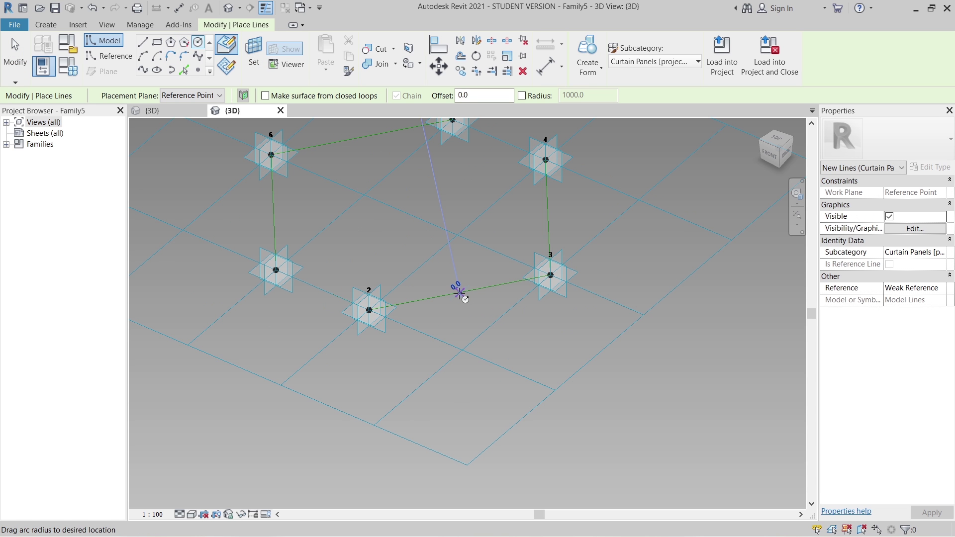
pyautogui.click(494, 326)
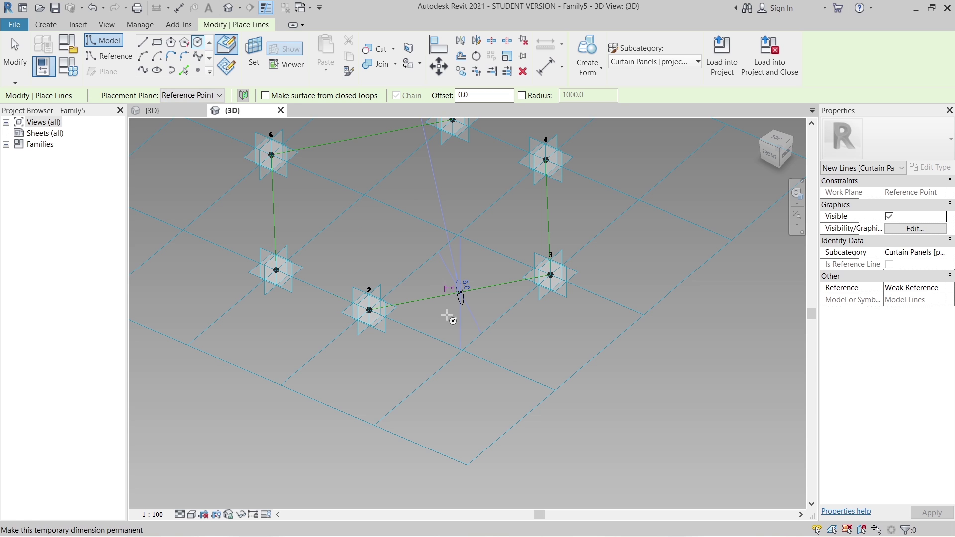
pyautogui.scroll(2, 448, 321)
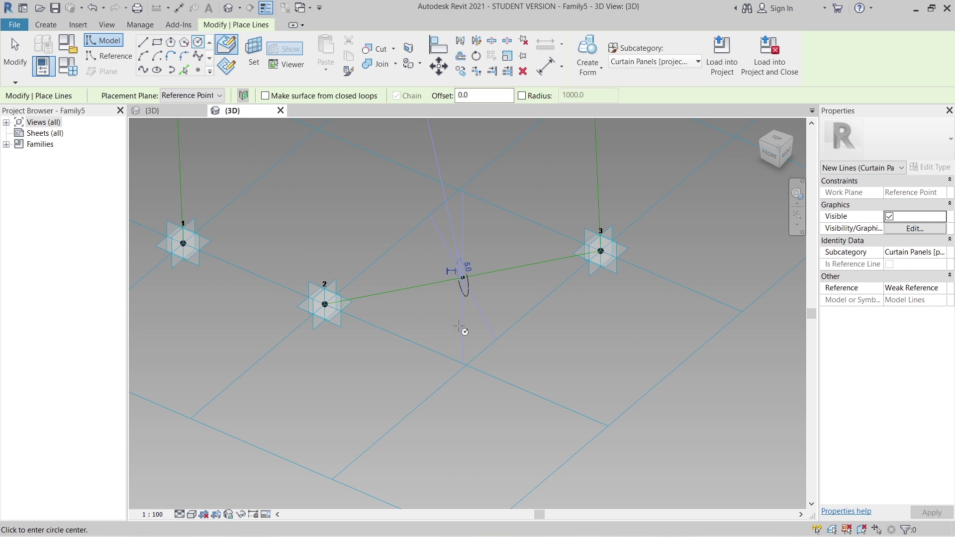
pyautogui.scroll(2, 451, 289)
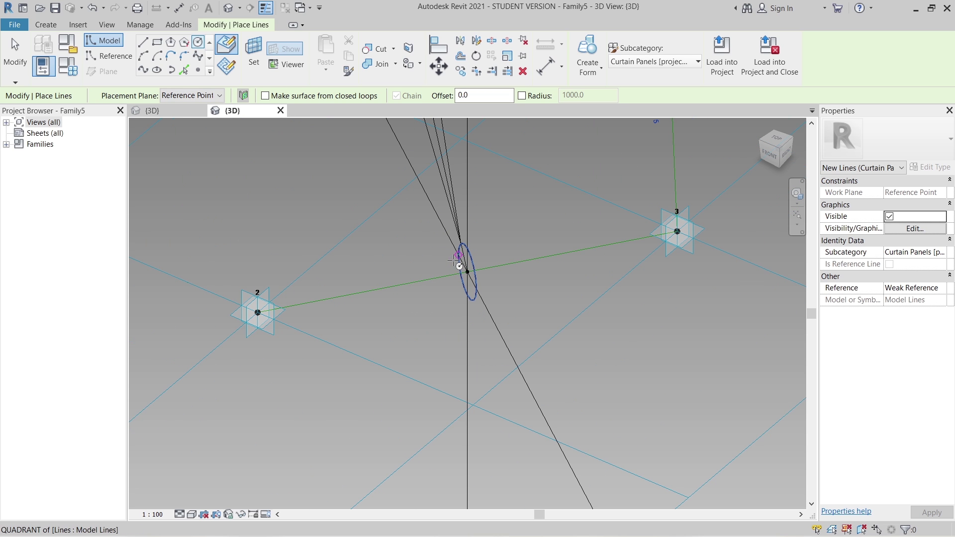
pyautogui.press('Escape')
pyautogui.press('Escape')
# Label the circle's radius dimension with a new type family parameter named Wire mesh Size
pyautogui.scroll(-2, 434, 292)
pyautogui.click(453, 226)
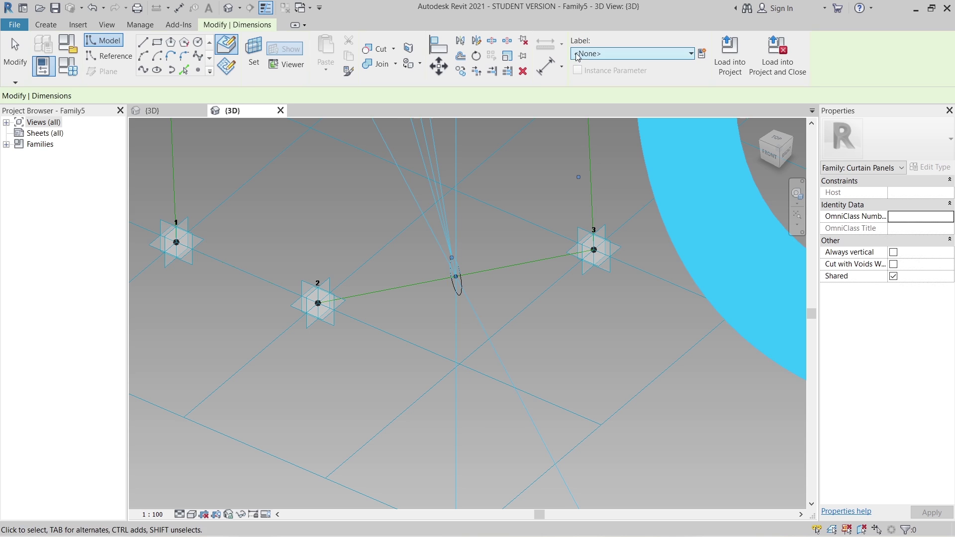
pyautogui.click(690, 54)
pyautogui.click(694, 88)
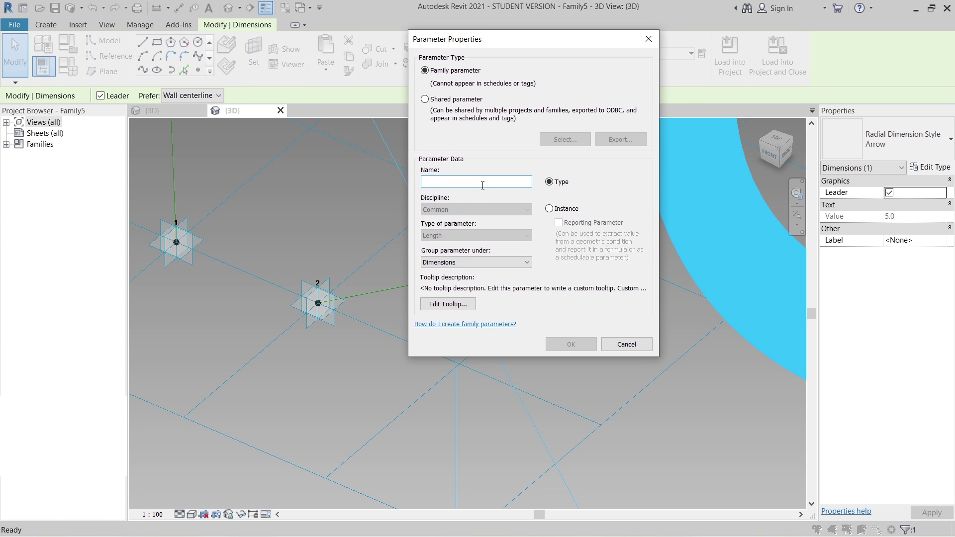
pyautogui.write('WI')
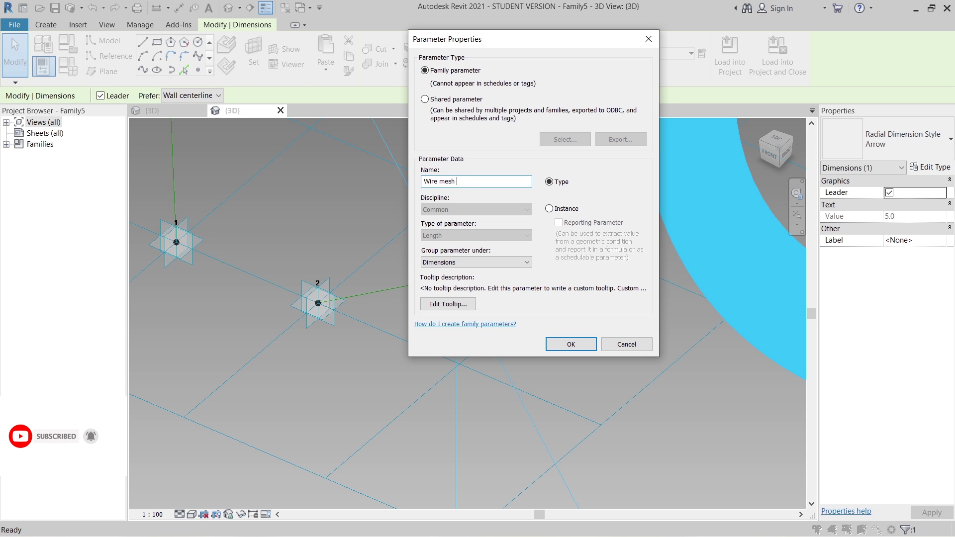
pyautogui.write('e')
pyautogui.press('Return')
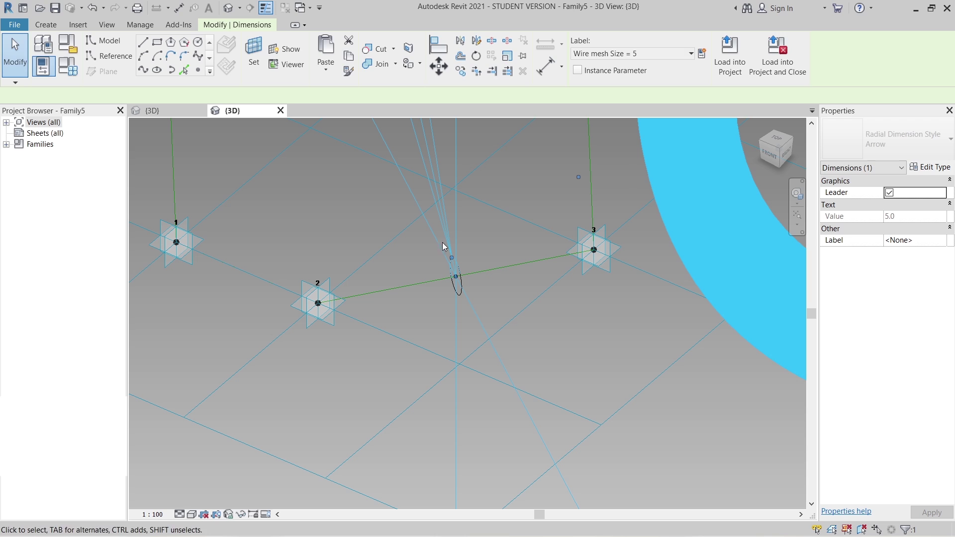
pyautogui.click(526, 316)
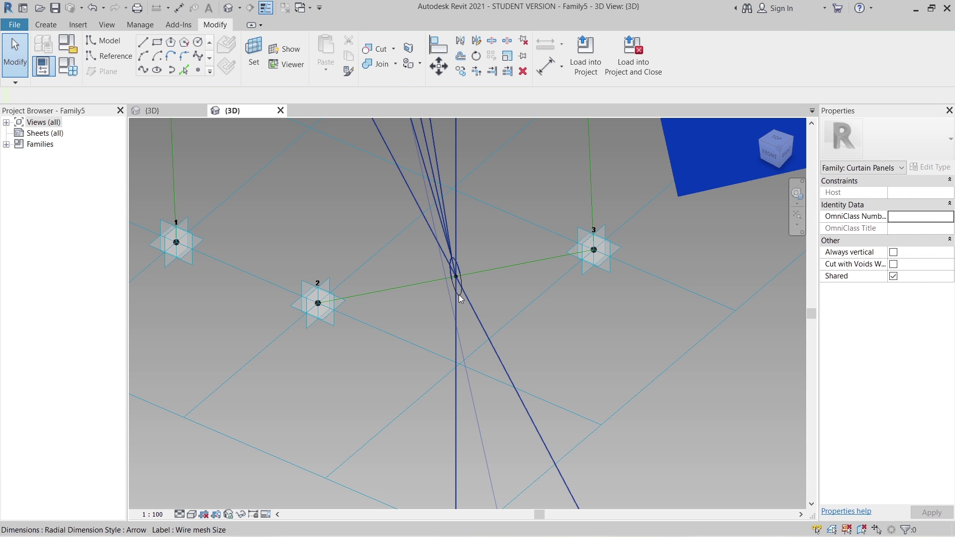
# Create a solid form from the small circle along the closed hexagon of reference lines
pyautogui.scroll(1, 456, 297)
pyautogui.scroll(2, 458, 294)
pyautogui.click(550, 247)
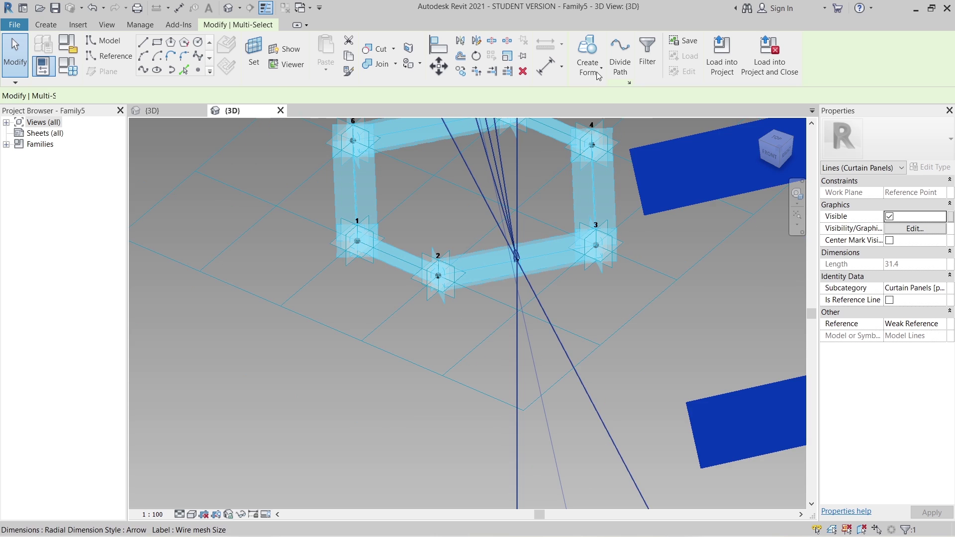
pyautogui.click(592, 67)
pyautogui.click(582, 95)
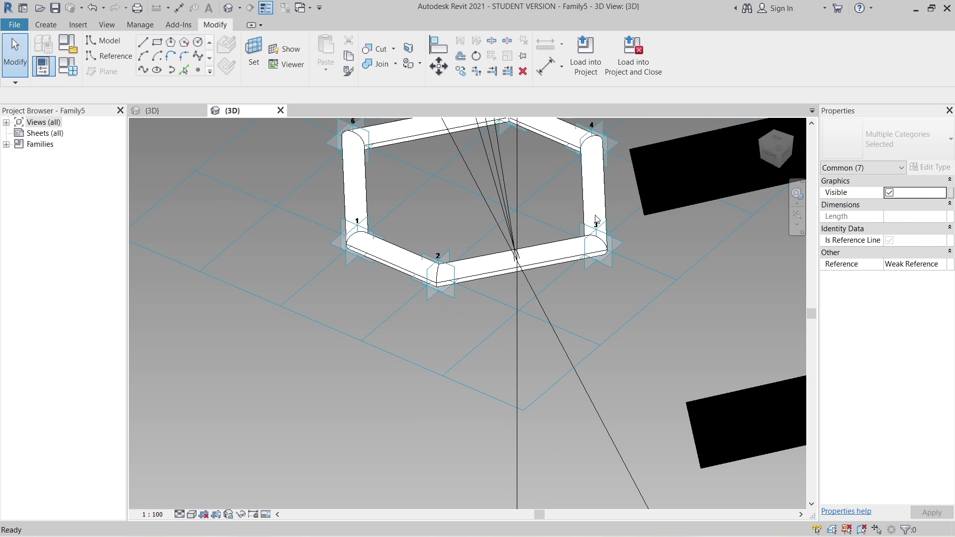
pyautogui.click(363, 450)
# Set the view scale to 1:1 and filter a selection of all elements down to the Curtain Panels category only
pyautogui.click(152, 514)
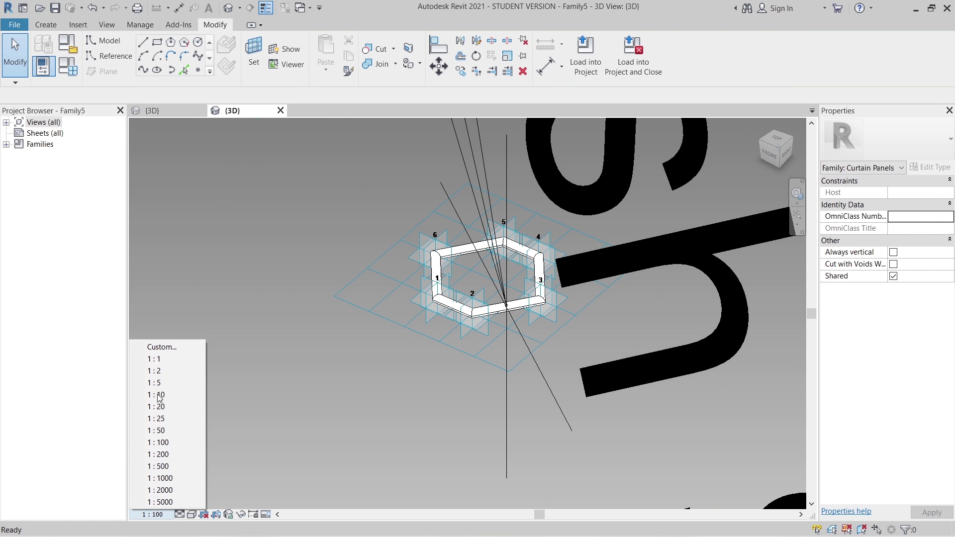
pyautogui.click(164, 361)
pyautogui.moveTo(312, 150); pyautogui.dragTo(683, 389)
pyautogui.click(641, 65)
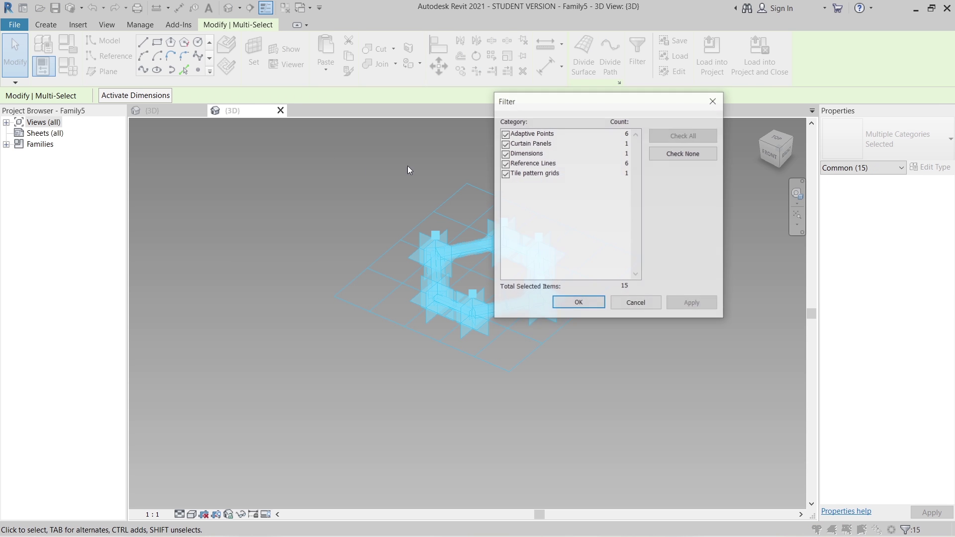
pyautogui.click(662, 159)
pyautogui.click(505, 144)
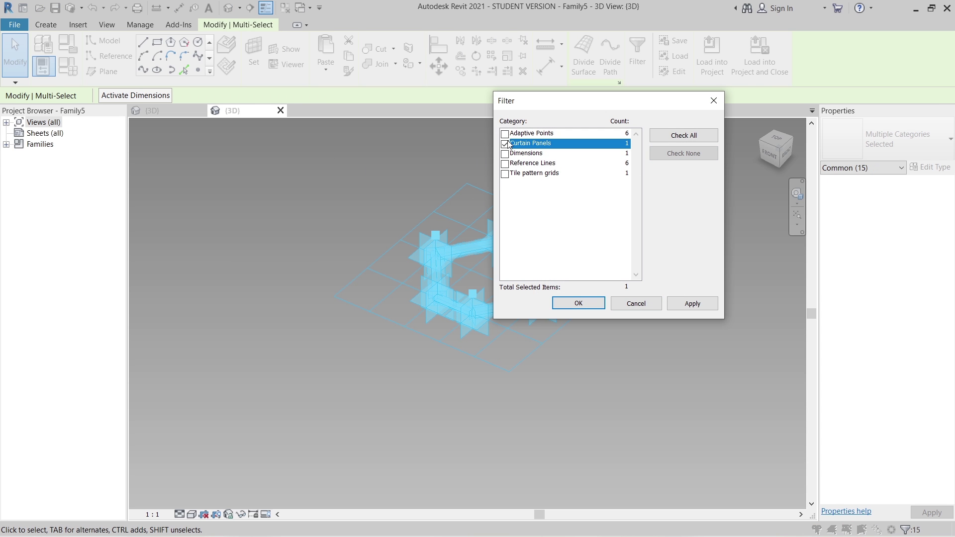
pyautogui.click(697, 311)
pyautogui.click(577, 304)
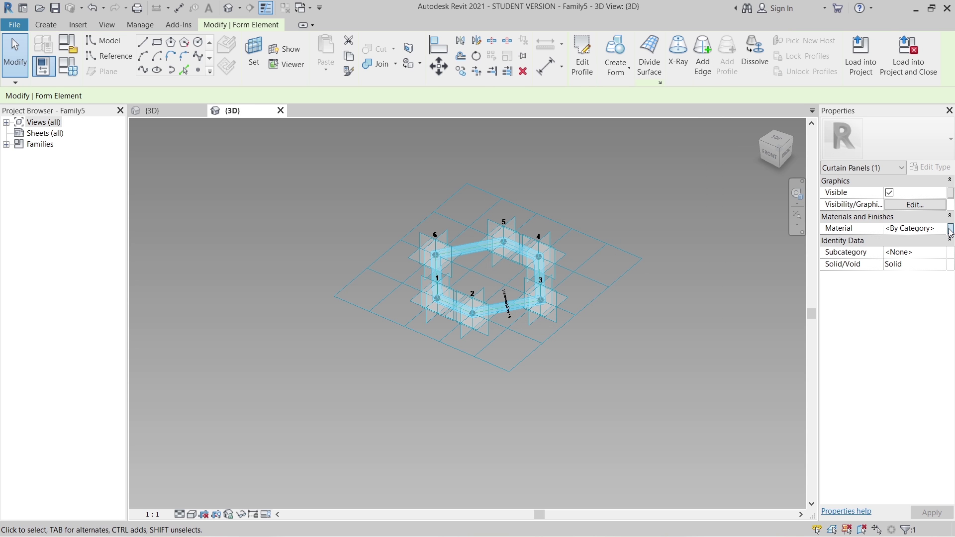
# Associate the hexagon wire form's Material with a new type family parameter named Wire mesh Material
pyautogui.click(950, 228)
pyautogui.click(385, 321)
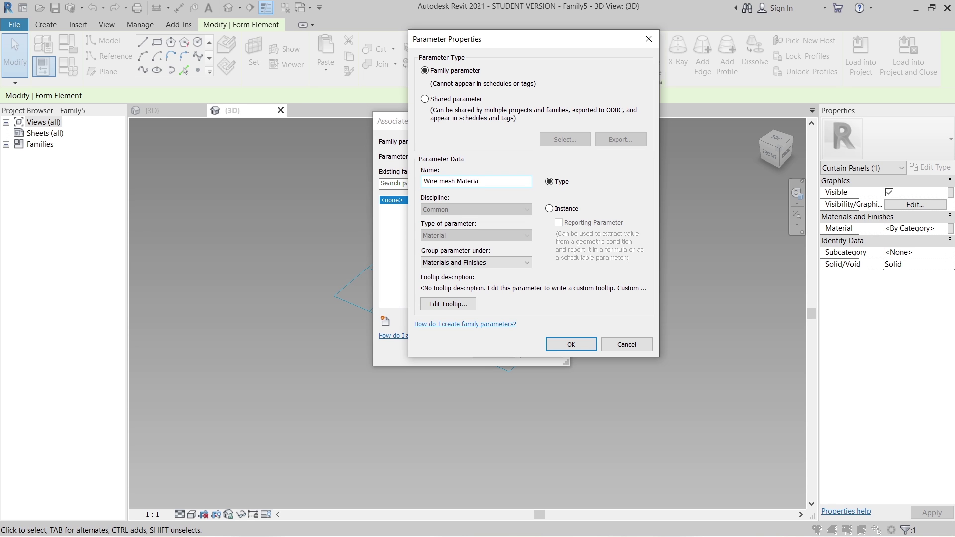
pyautogui.press('Return')
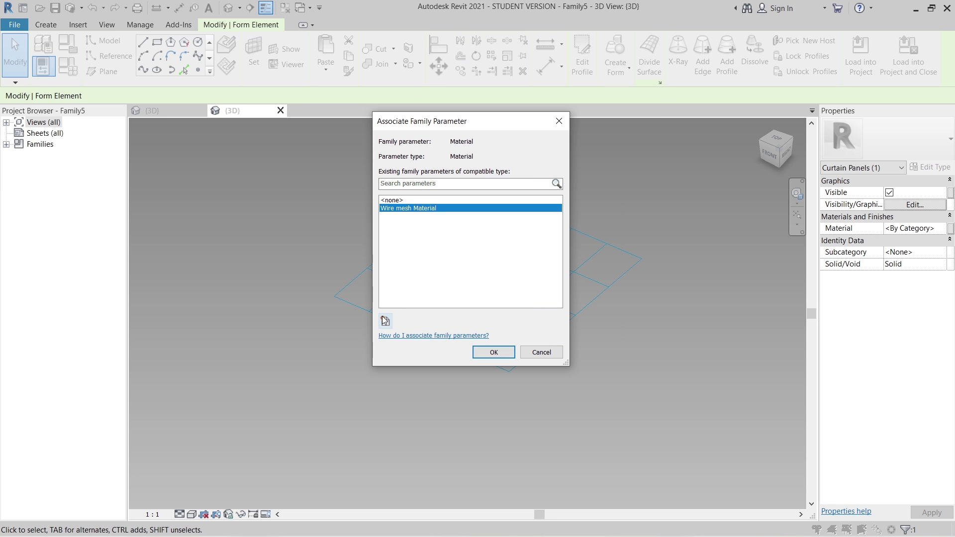
pyautogui.click(500, 356)
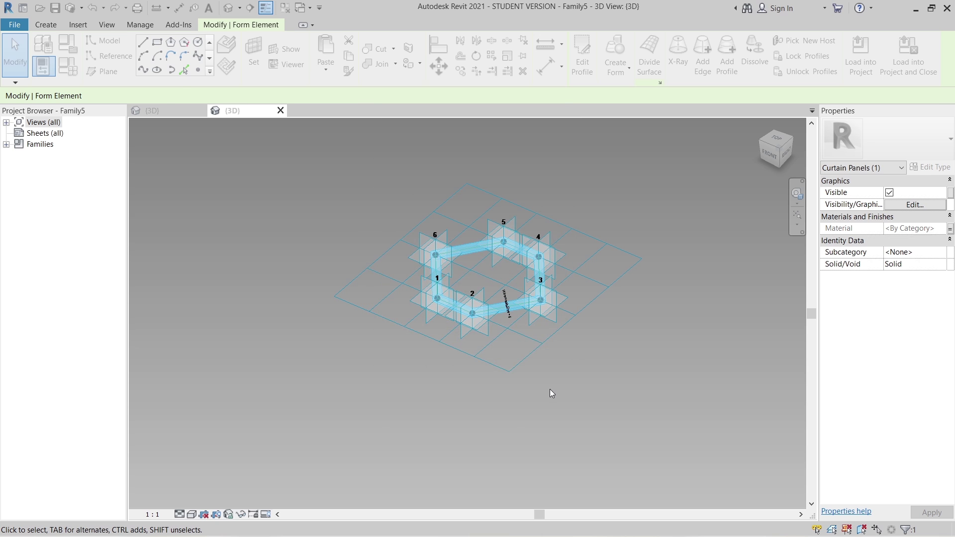
# Load the hexagon wire family into the fence panel family and apply Family5 as the divided surface's pattern component
pyautogui.click(433, 409)
pyautogui.keyDown('shift'); pyautogui.moveTo(544, 411); pyautogui.dragTo(578, 365, button='middle'); pyautogui.keyUp('shift')
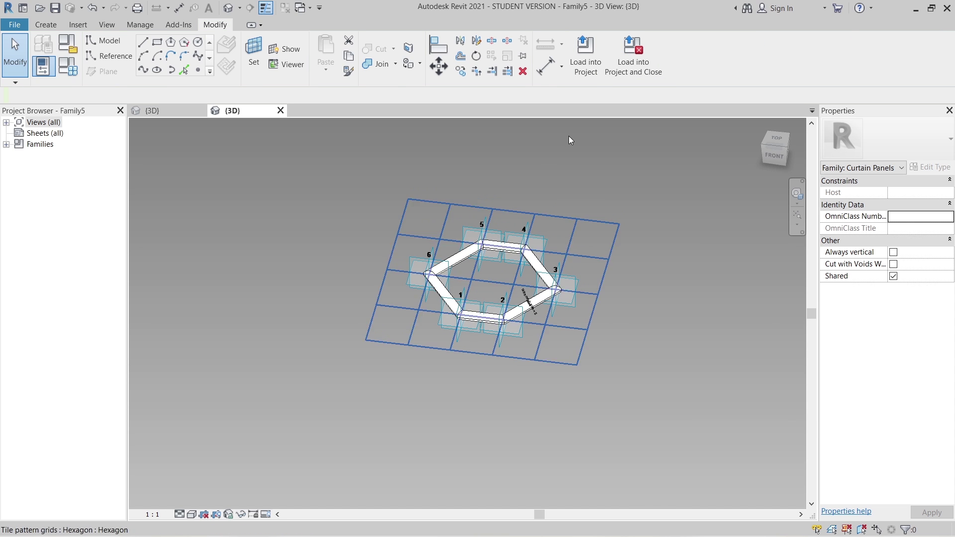
pyautogui.click(586, 56)
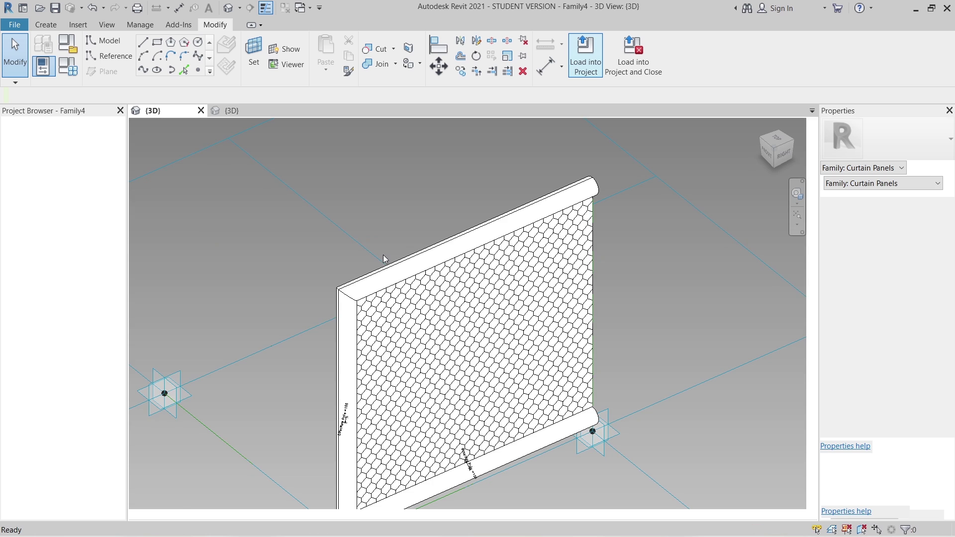
pyautogui.click(458, 313)
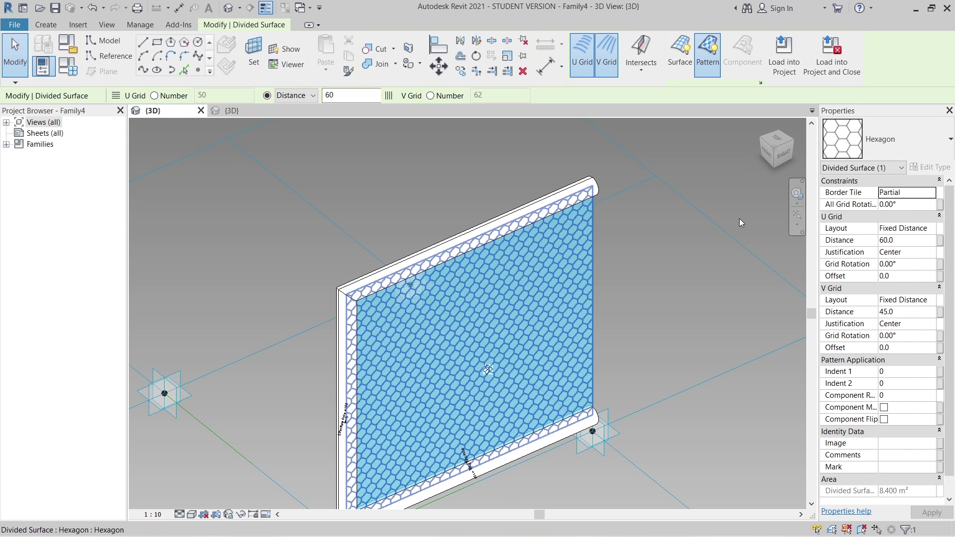
pyautogui.click(908, 137)
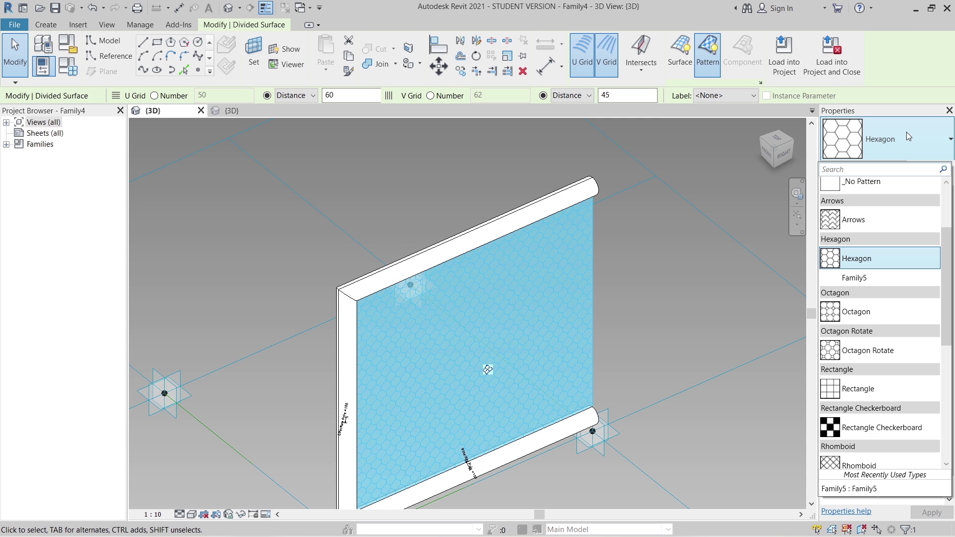
pyautogui.click(860, 278)
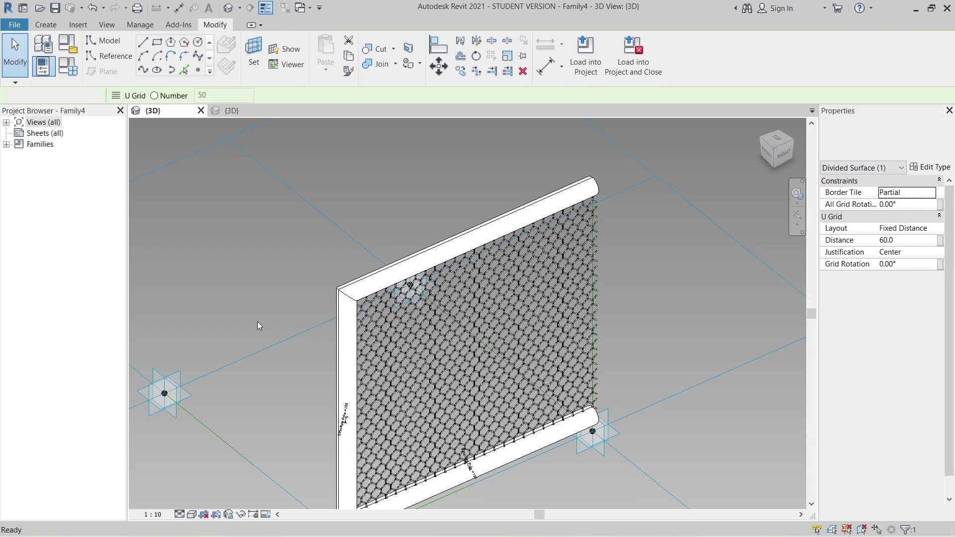
# Examine the wire mesh panel from several angles and look through its family type parameters
pyautogui.moveTo(572, 383); pyautogui.dragTo(603, 244, button='middle')
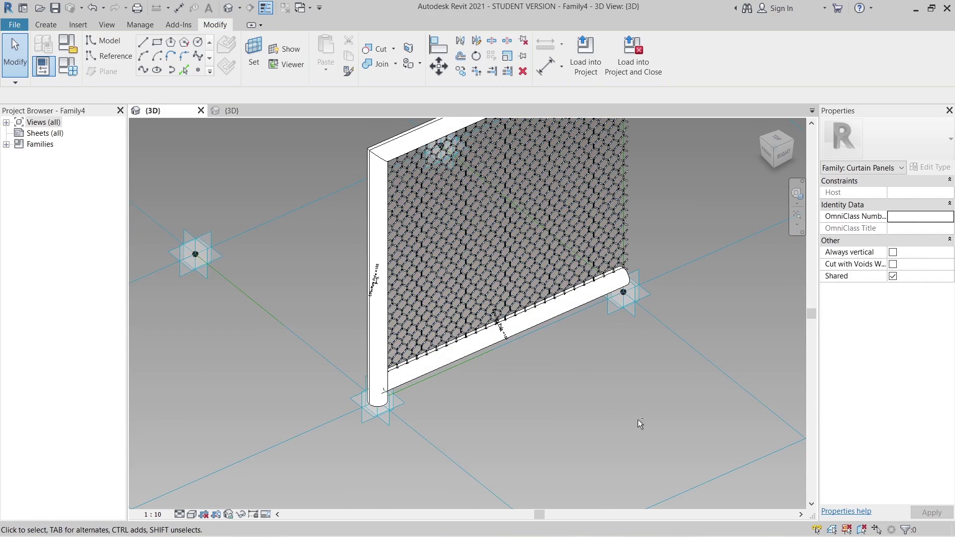
pyautogui.keyDown('shift'); pyautogui.moveTo(640, 424); pyautogui.dragTo(532, 377, button='middle'); pyautogui.keyUp('shift')
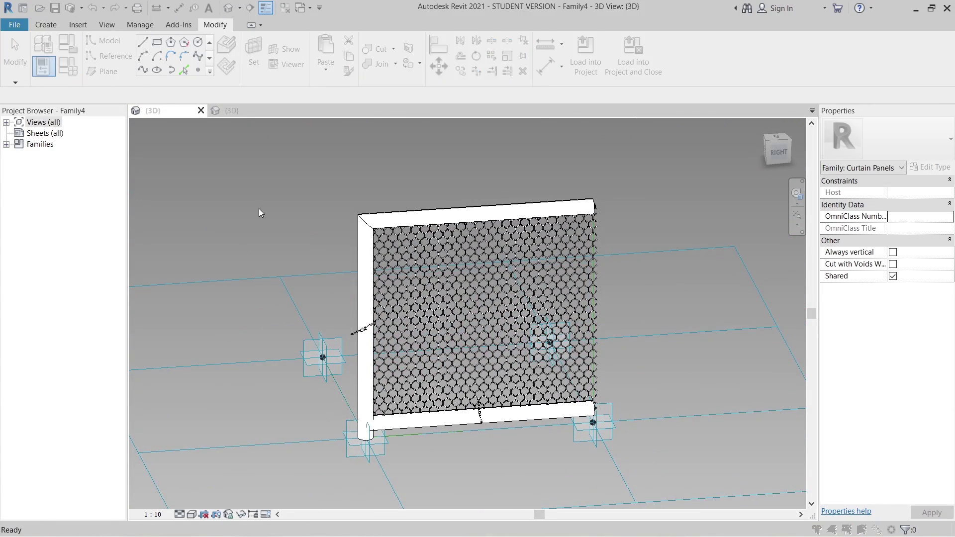
pyautogui.click(408, 196)
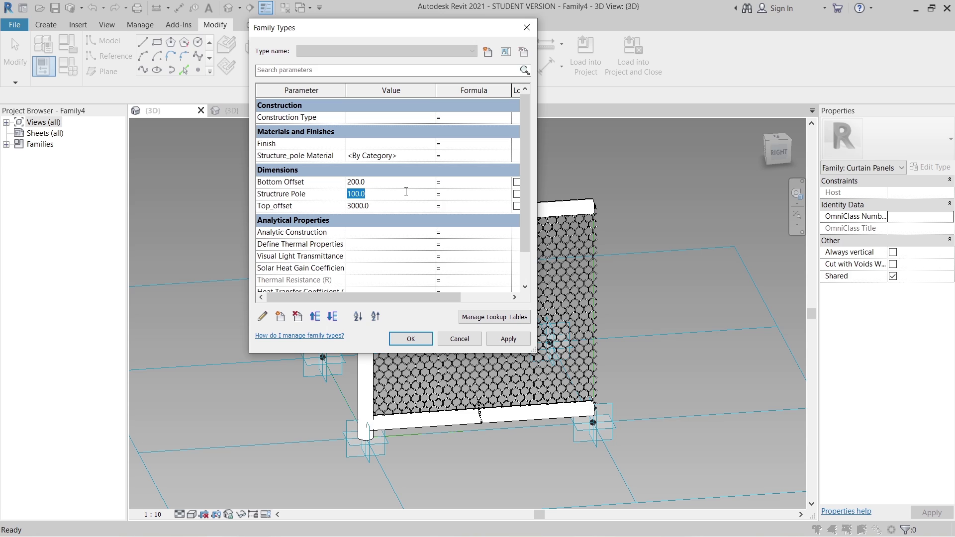
pyautogui.press('Escape')
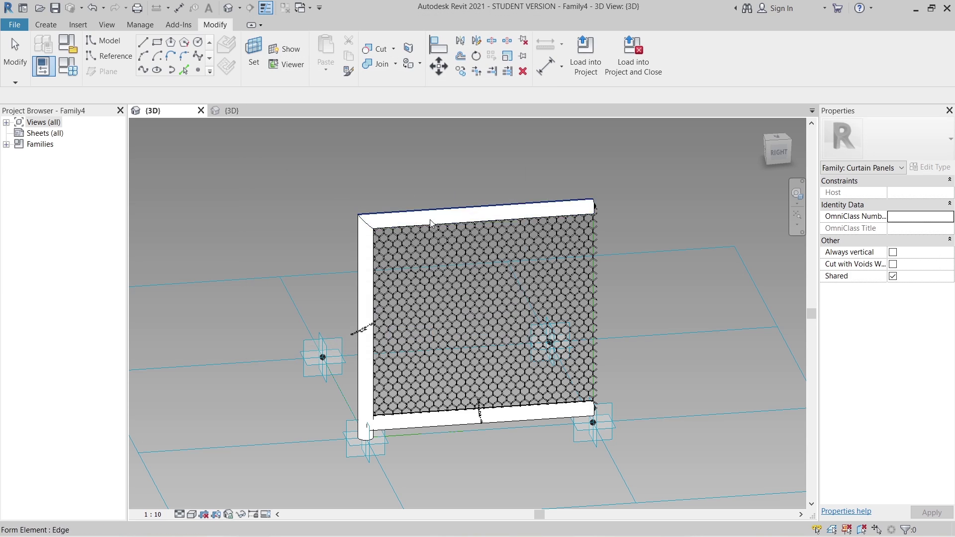
pyautogui.scroll(-2, 437, 217)
pyautogui.keyDown('shift'); pyautogui.moveTo(644, 320); pyautogui.dragTo(678, 337, button='middle'); pyautogui.keyUp('shift')
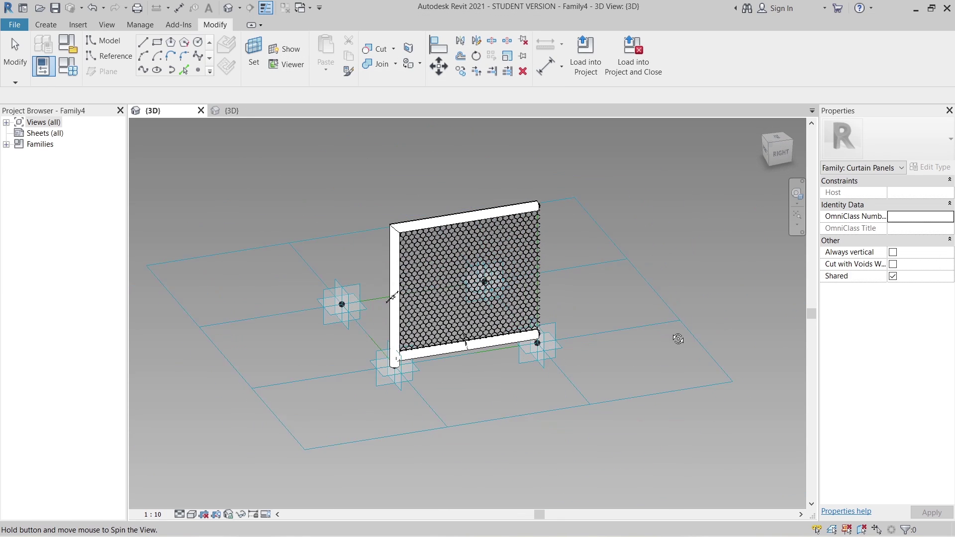
pyautogui.scroll(4, 530, 389)
pyautogui.keyDown('shift'); pyautogui.moveTo(530, 389); pyautogui.dragTo(479, 450, button='middle'); pyautogui.keyUp('shift')
pyautogui.scroll(-2, 479, 451)
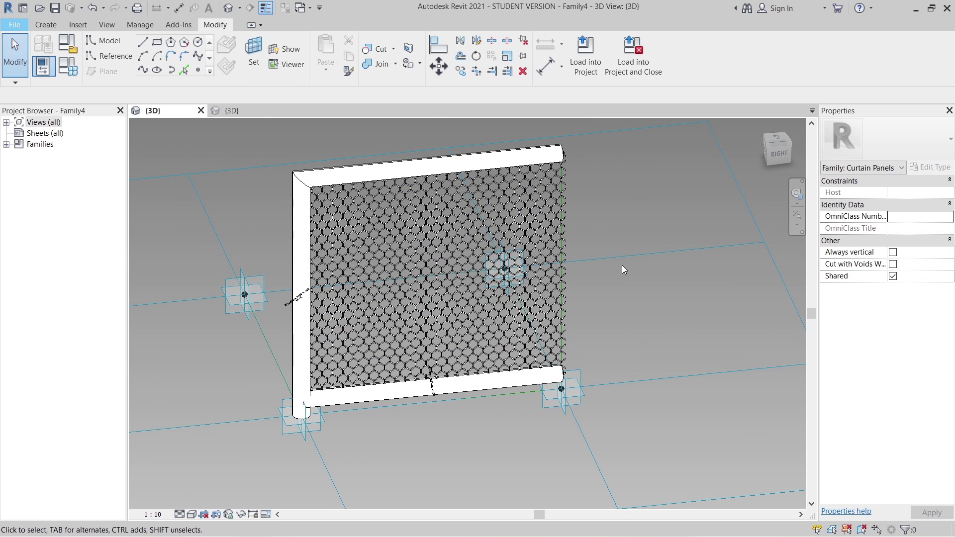
# Create a new project from the Metric-Architectural Template
pyautogui.click(640, 263)
pyautogui.hotkey('ctrl', 'n')
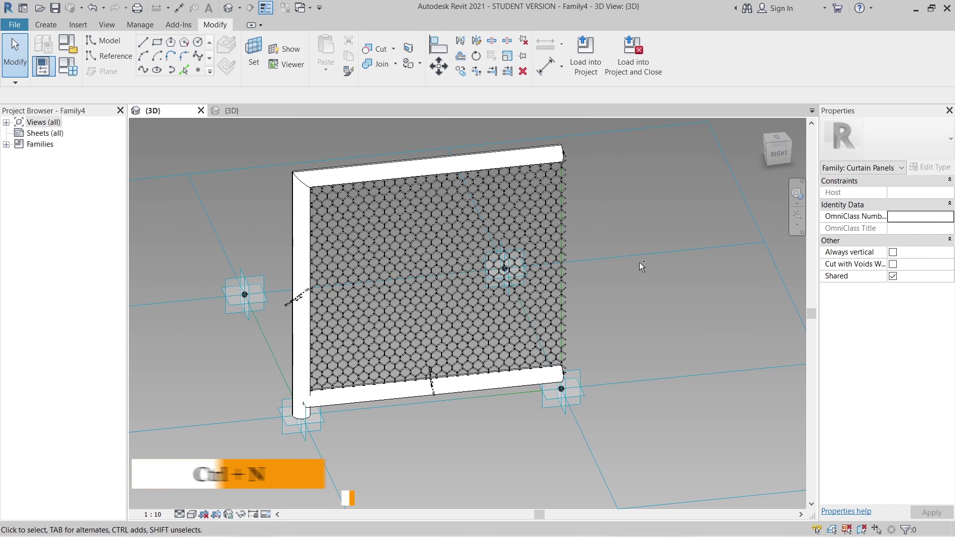
pyautogui.click(451, 107)
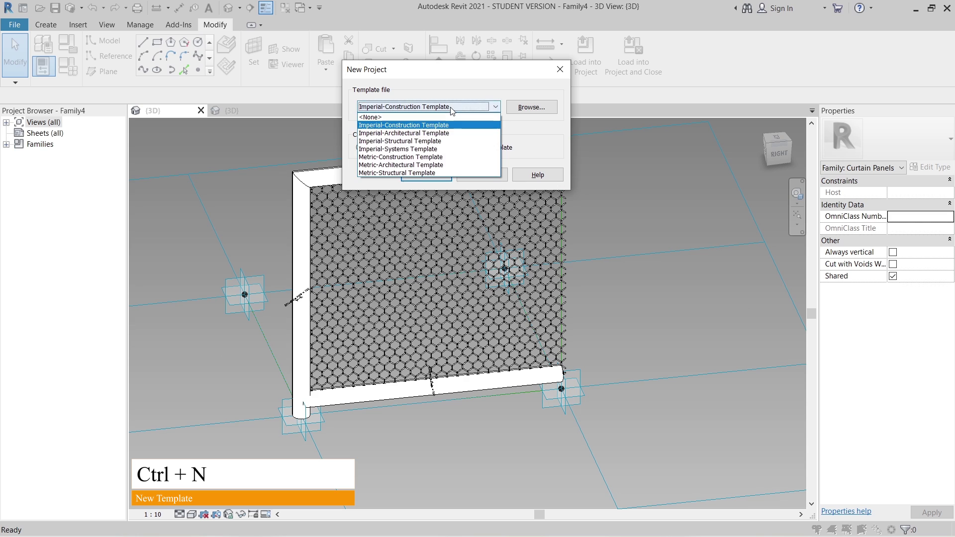
pyautogui.click(375, 165)
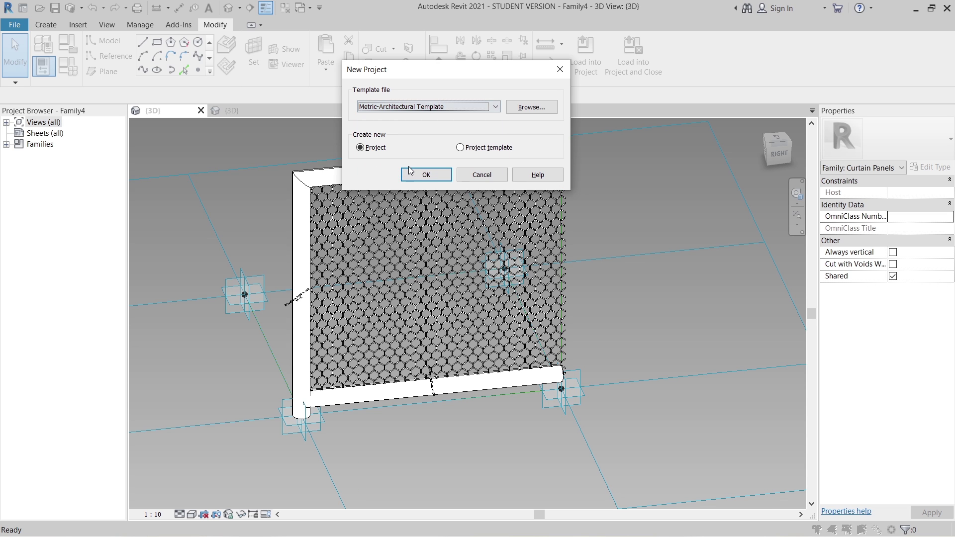
pyautogui.click(429, 174)
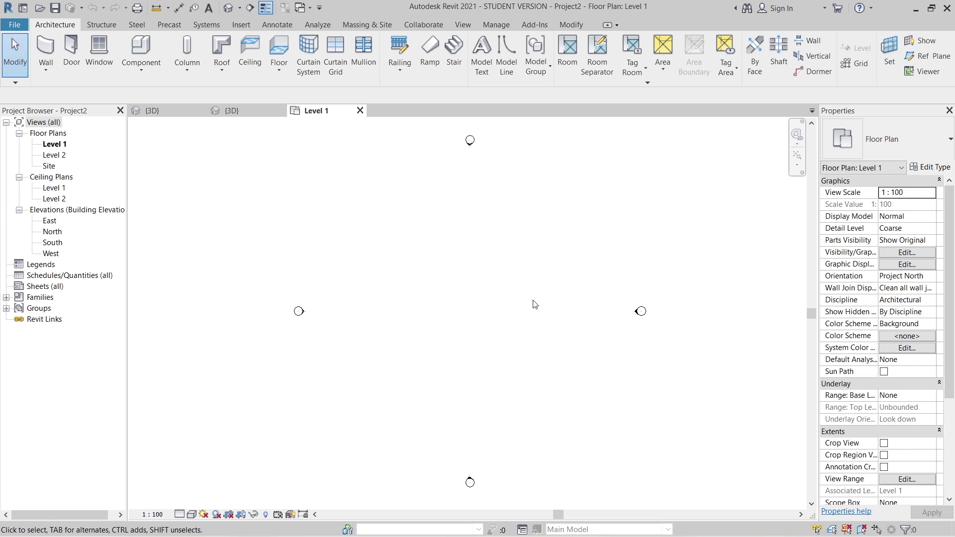
# Draw a horizontal 30000 mm model line between the elevation markers on the Level 1 floor plan
pyautogui.scroll(-2, 492, 321)
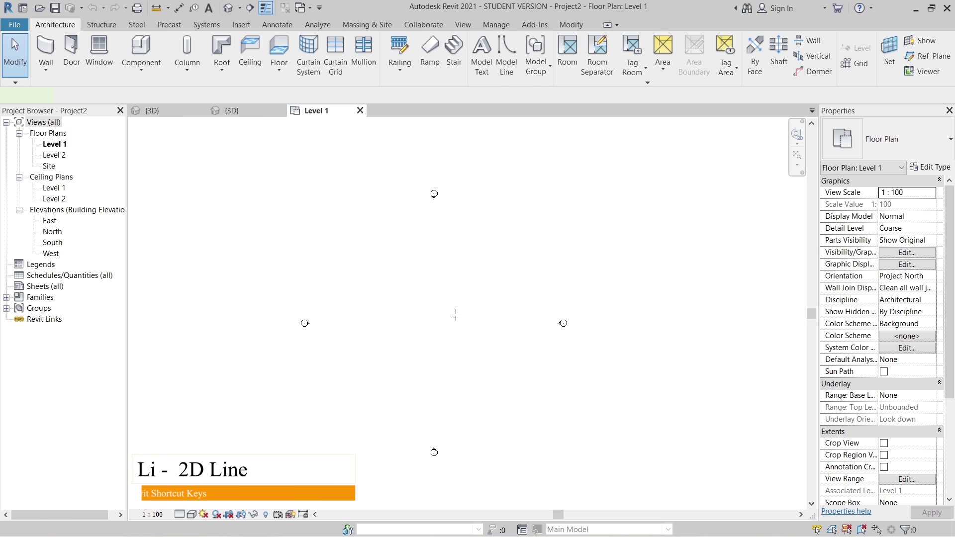
pyautogui.press('l')
pyautogui.press('i')
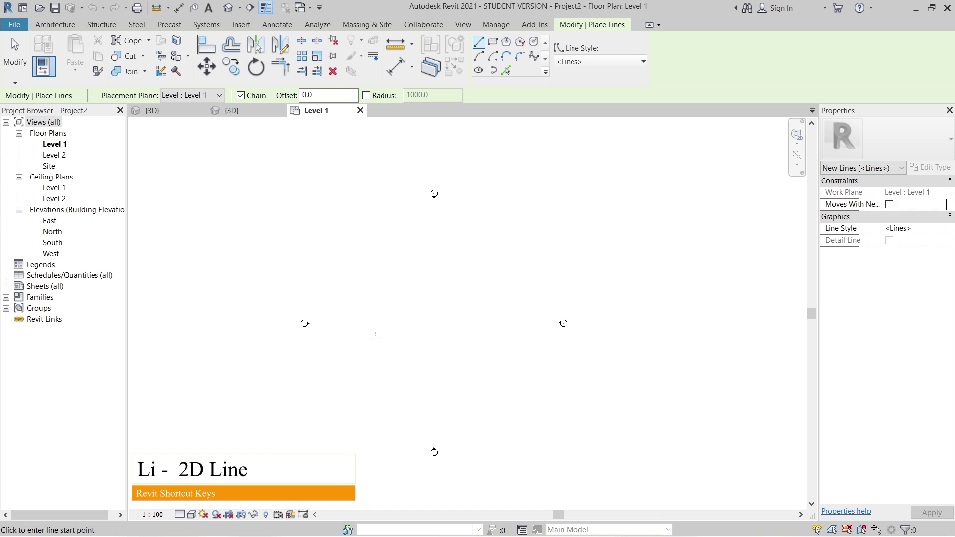
pyautogui.click(368, 337)
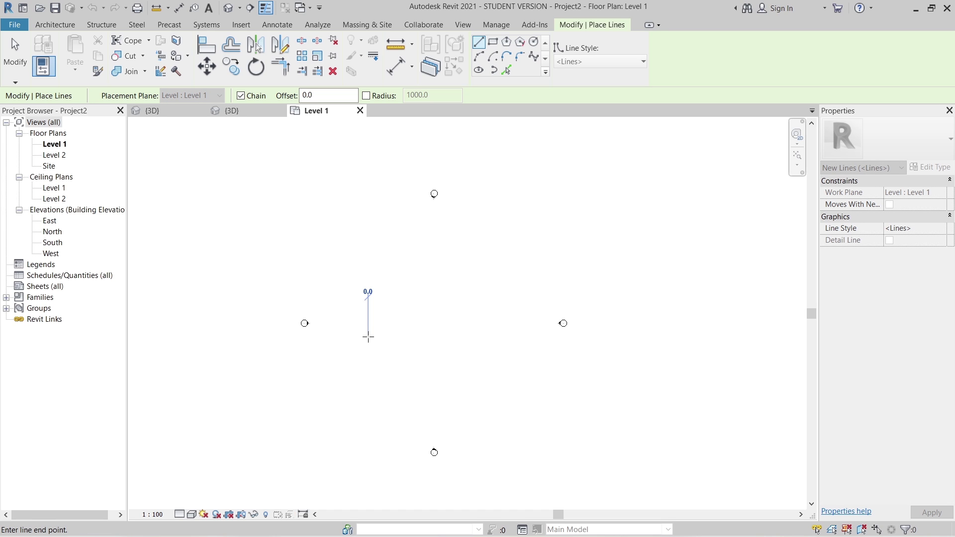
pyautogui.write('30')
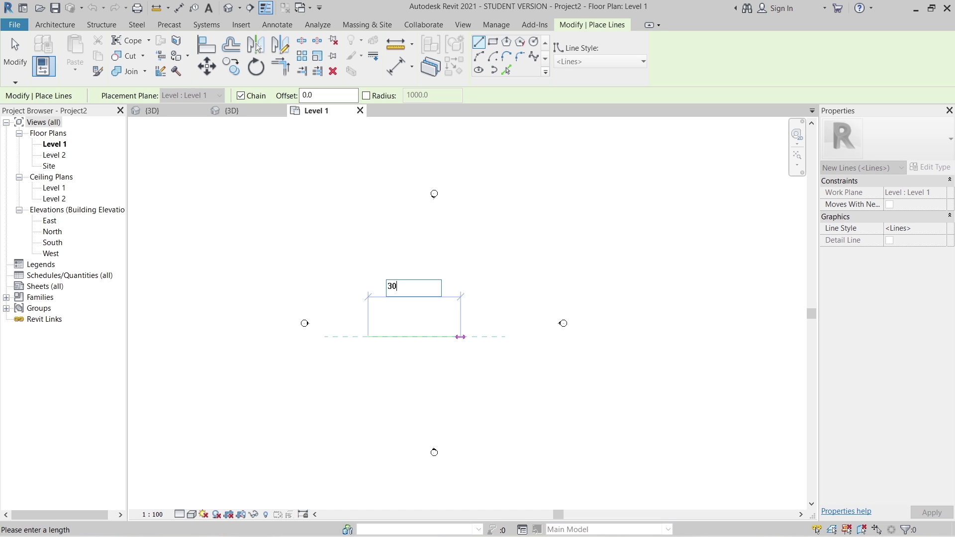
pyautogui.write('000')
pyautogui.press('Return')
pyautogui.press('Escape')
pyautogui.press('Escape')
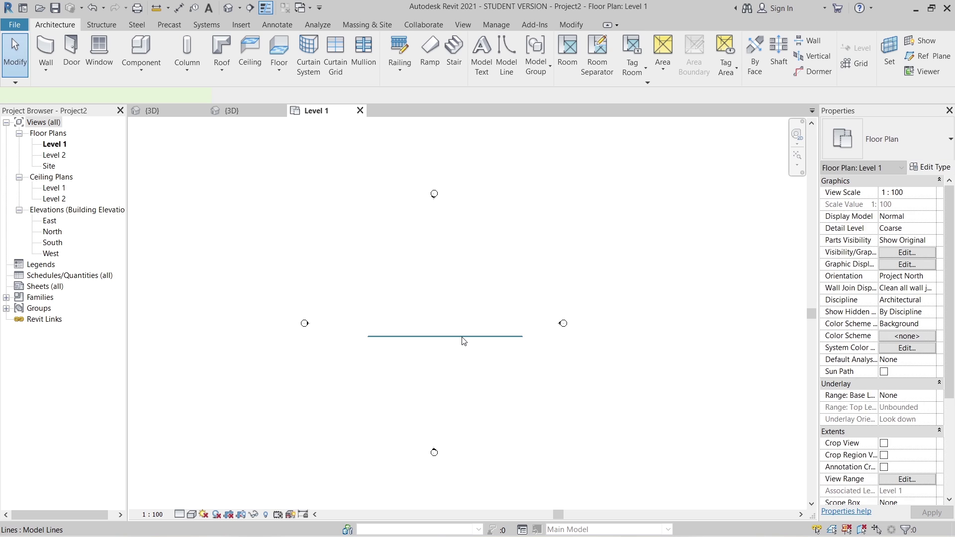
pyautogui.click(463, 339)
pyautogui.press('c')
pyautogui.press('o')
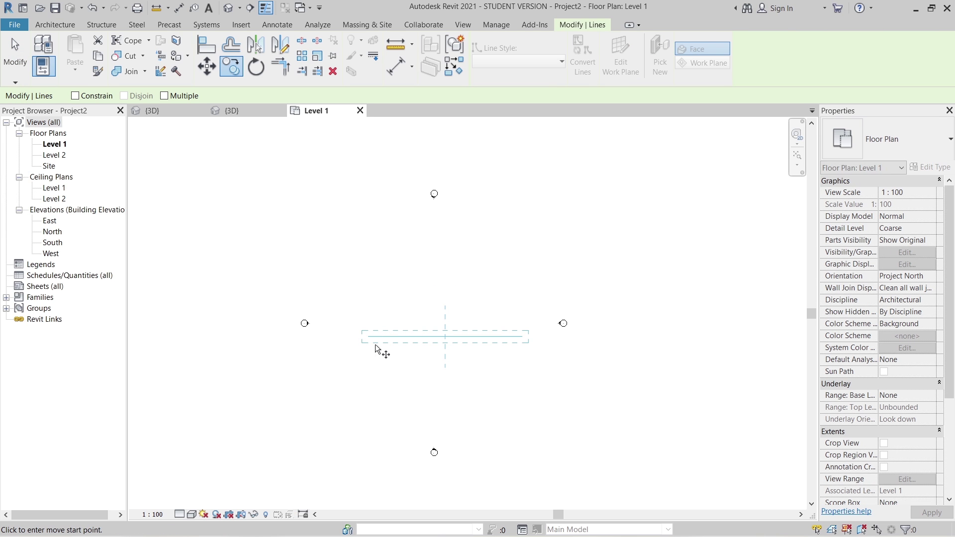
pyautogui.click(368, 336)
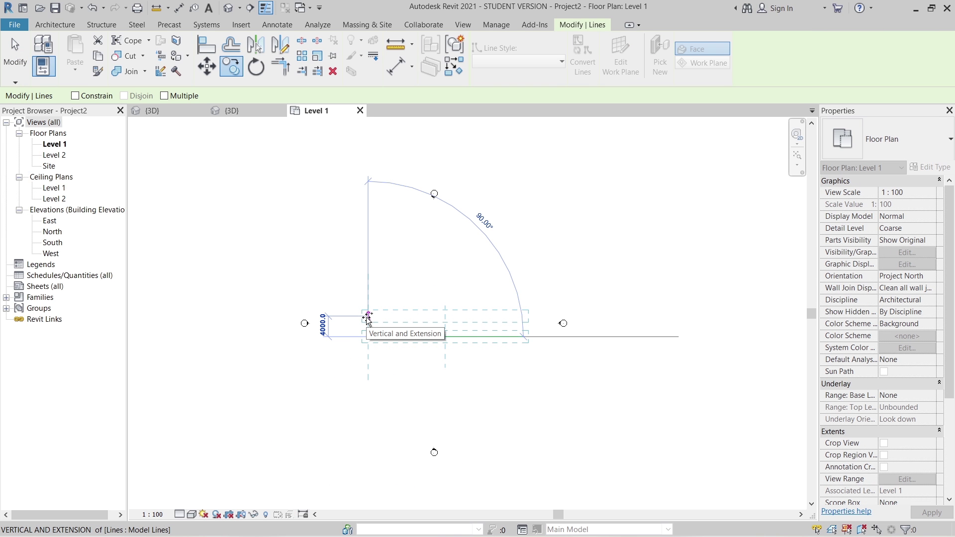
pyautogui.press('l')
pyautogui.press('i')
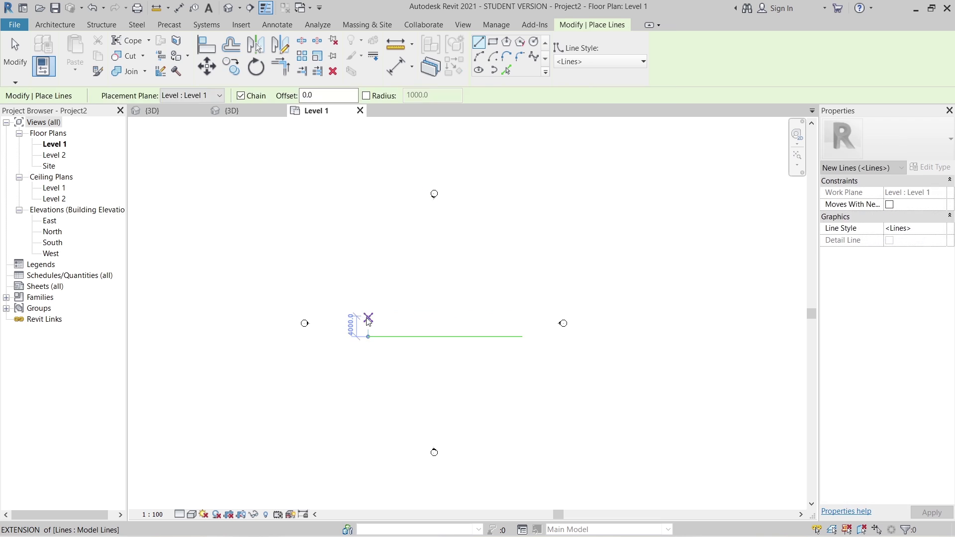
pyautogui.press('Escape')
# Copy the 30000 mm model line from its midpoint straight up in plan by 4 mm
pyautogui.scroll(2, 374, 330)
pyautogui.click(426, 362)
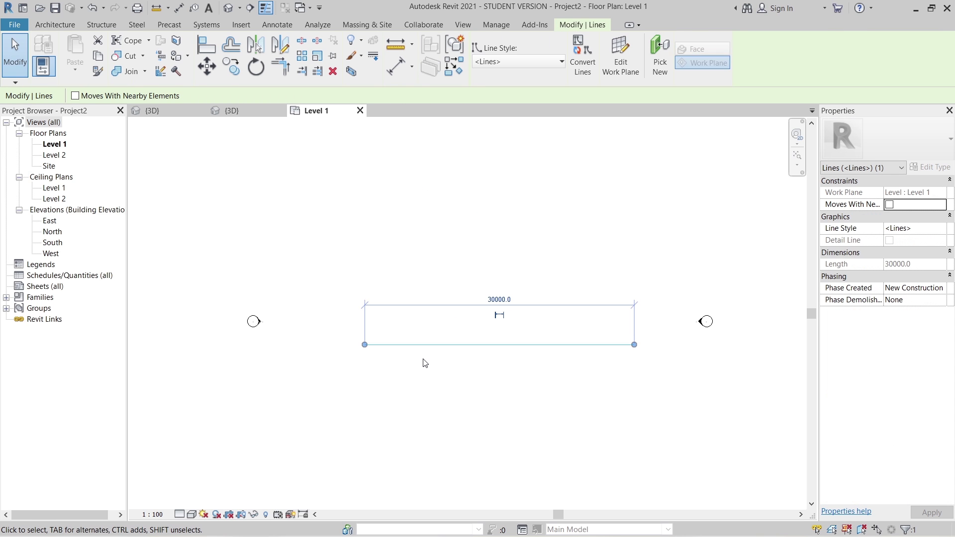
pyautogui.press('c')
pyautogui.press('o')
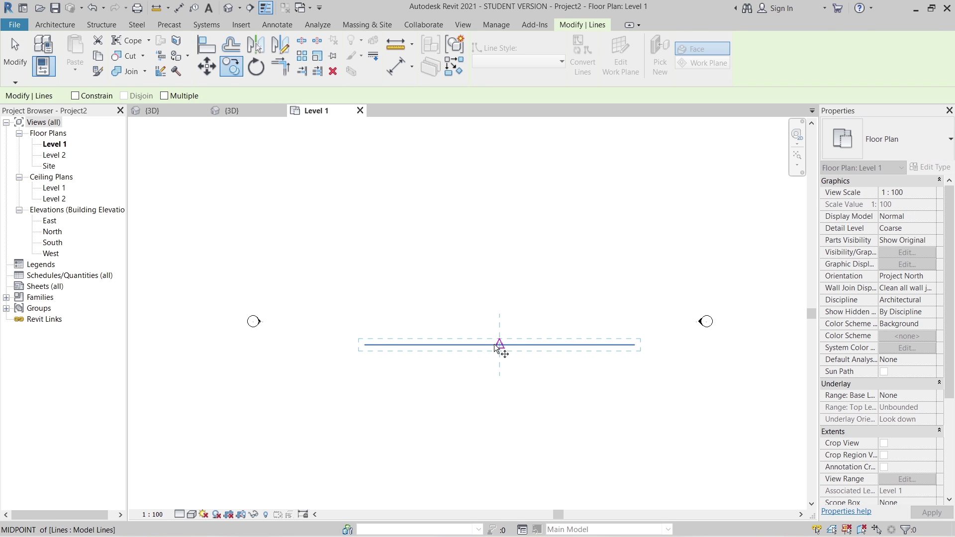
pyautogui.click(495, 345)
pyautogui.write('4')
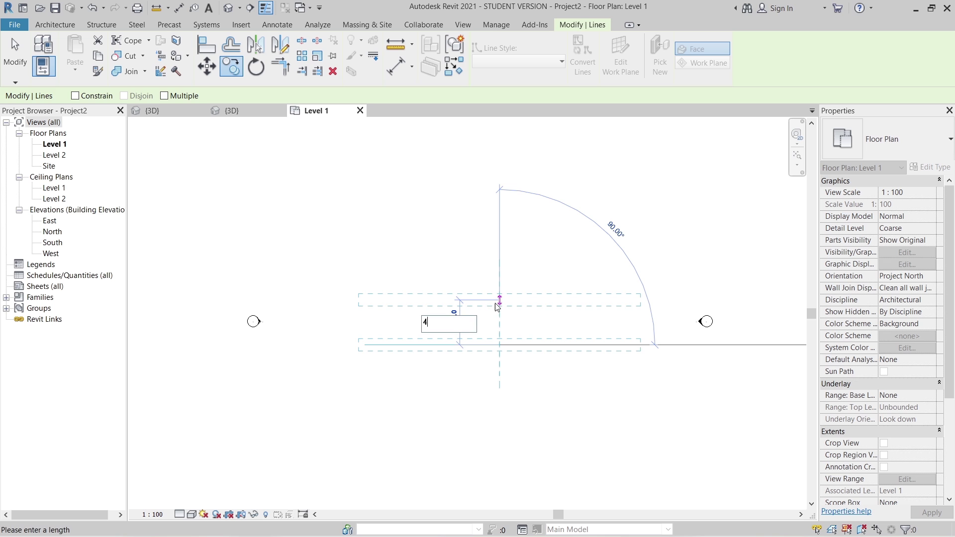
pyautogui.press('Return')
pyautogui.press('Escape')
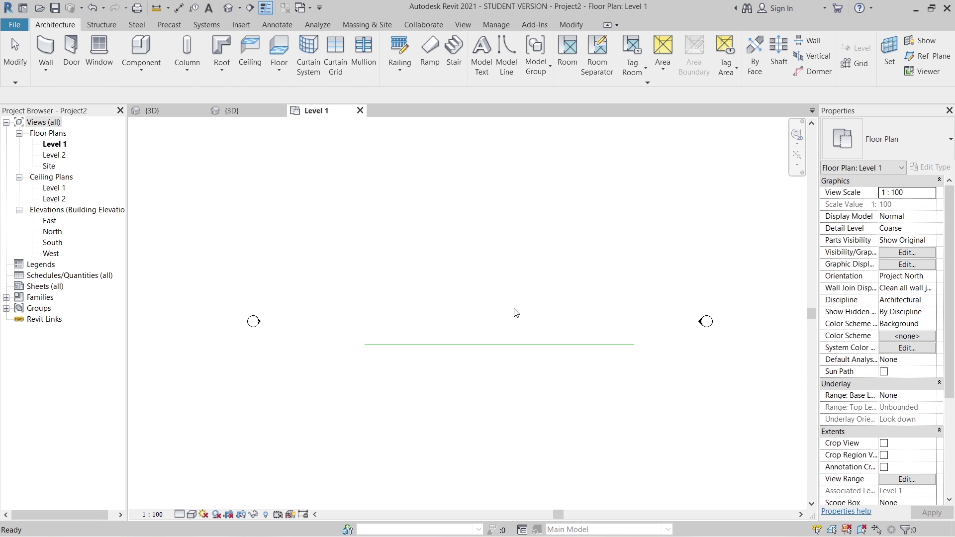
pyautogui.moveTo(426, 252); pyautogui.dragTo(383, 263, button='middle')
pyautogui.click(444, 382)
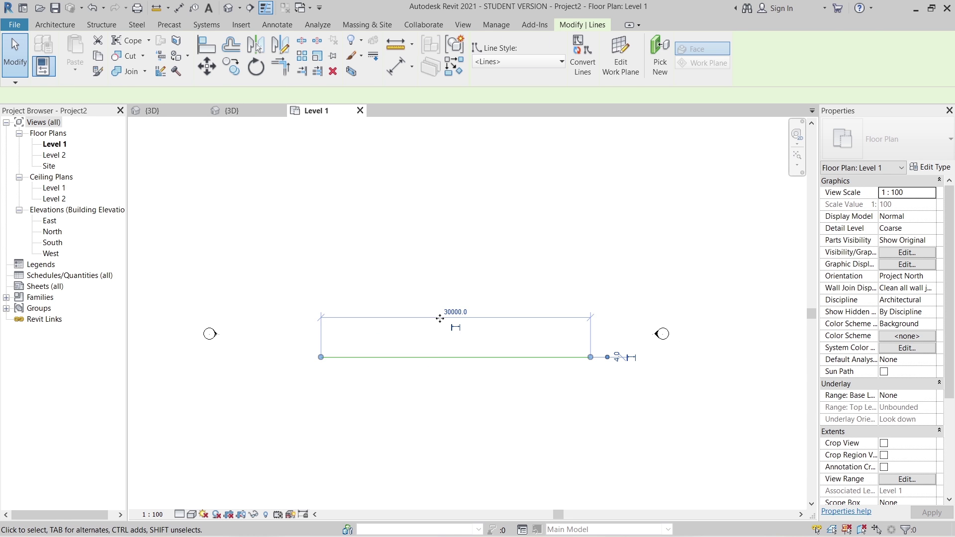
pyautogui.press('Escape')
# Open the default 3D view and copy the model line perpendicular to itself at a distance of 4000 mm
pyautogui.click(227, 12)
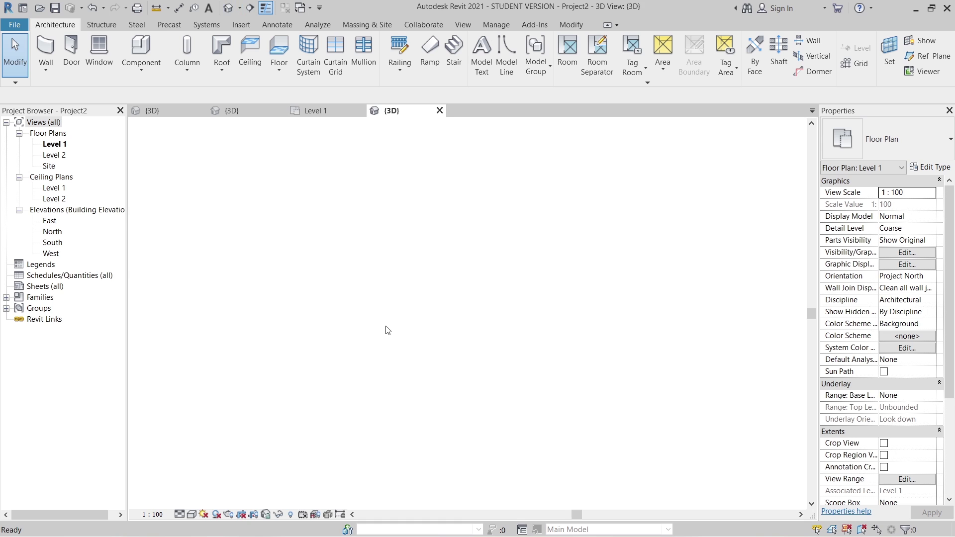
pyautogui.keyDown('shift'); pyautogui.moveTo(482, 401); pyautogui.dragTo(494, 435, button='middle'); pyautogui.keyUp('shift')
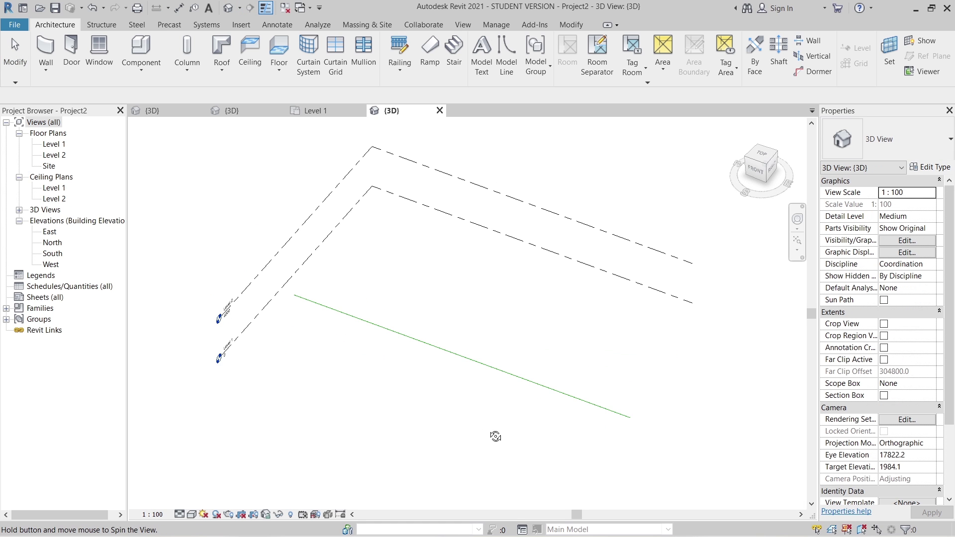
pyautogui.click(473, 364)
pyautogui.scroll(2, 520, 350)
pyautogui.press('c')
pyautogui.press('o')
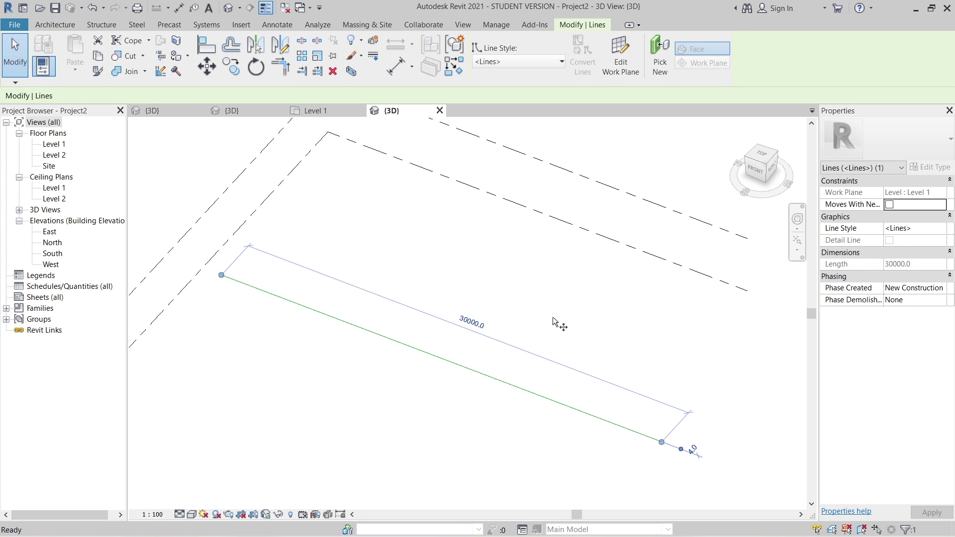
pyautogui.click(442, 358)
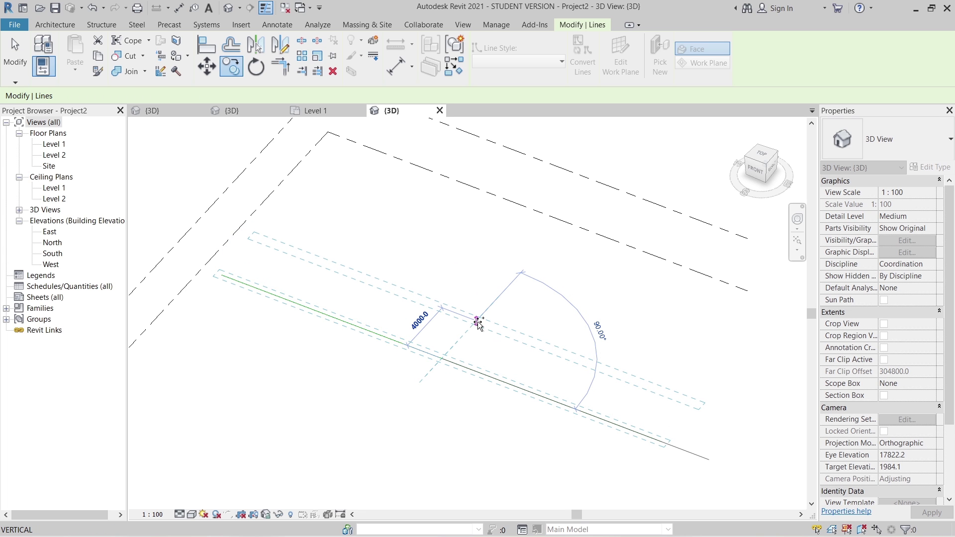
pyautogui.click(478, 322)
pyautogui.press('Escape')
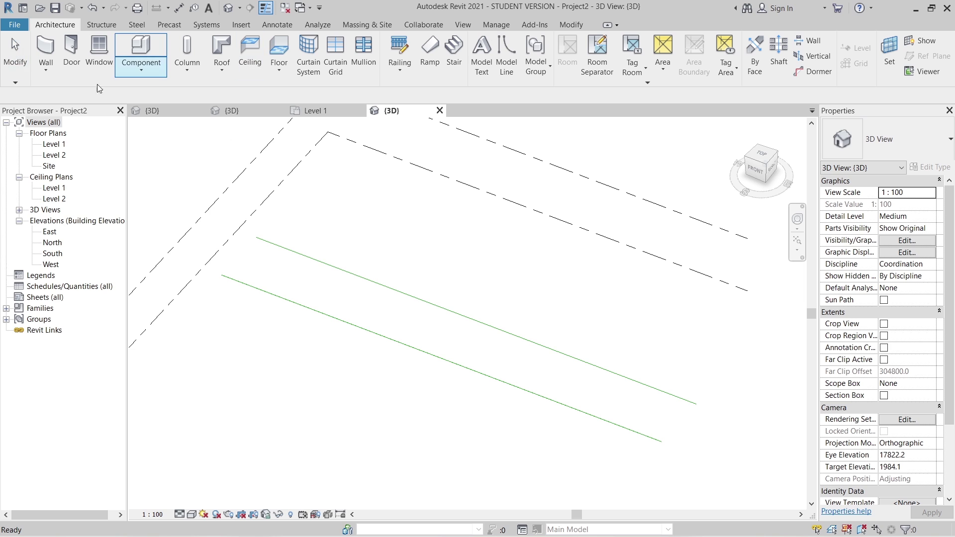
# Start a new in-place model in the Mass family category and accept its default name
pyautogui.click(144, 71)
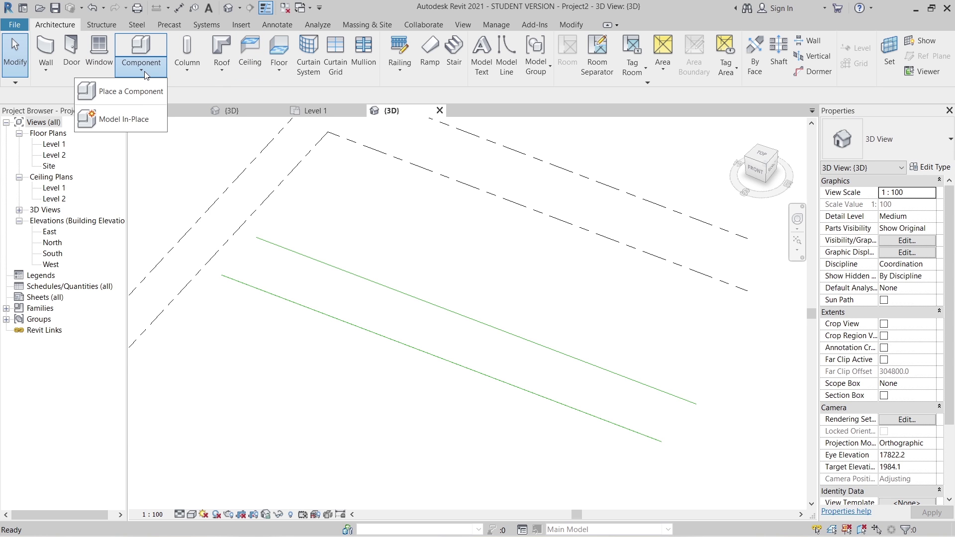
pyautogui.click(137, 125)
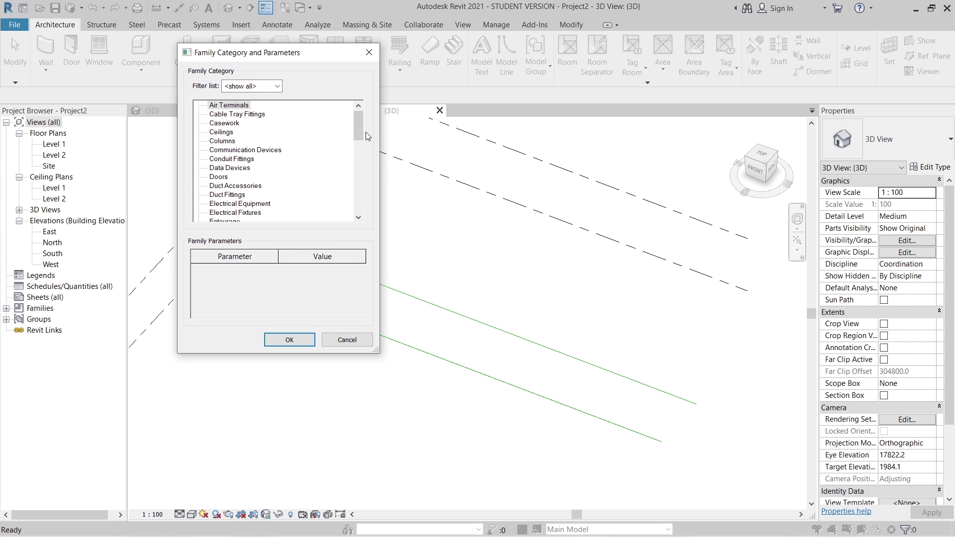
pyautogui.moveTo(357, 129); pyautogui.dragTo(362, 170)
pyautogui.doubleClick(218, 124)
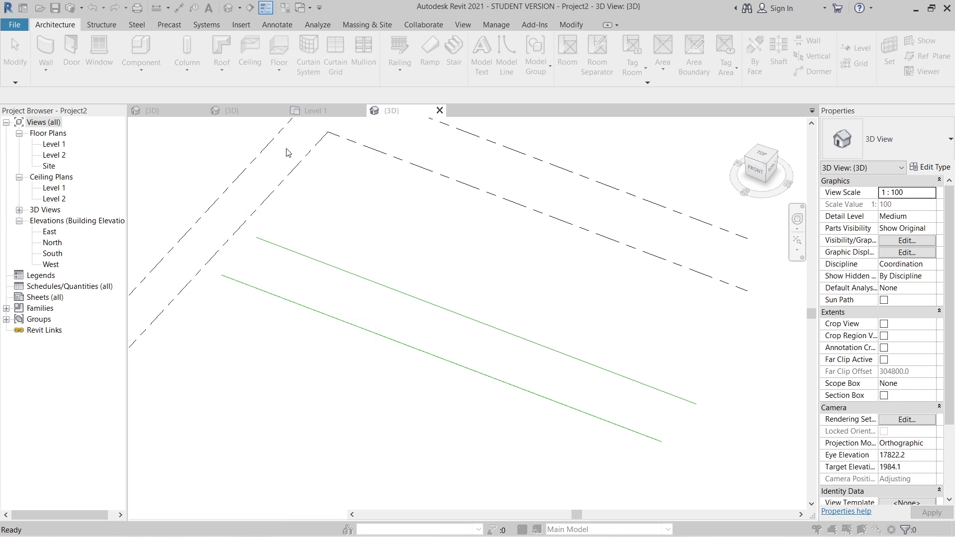
pyautogui.press('Return')
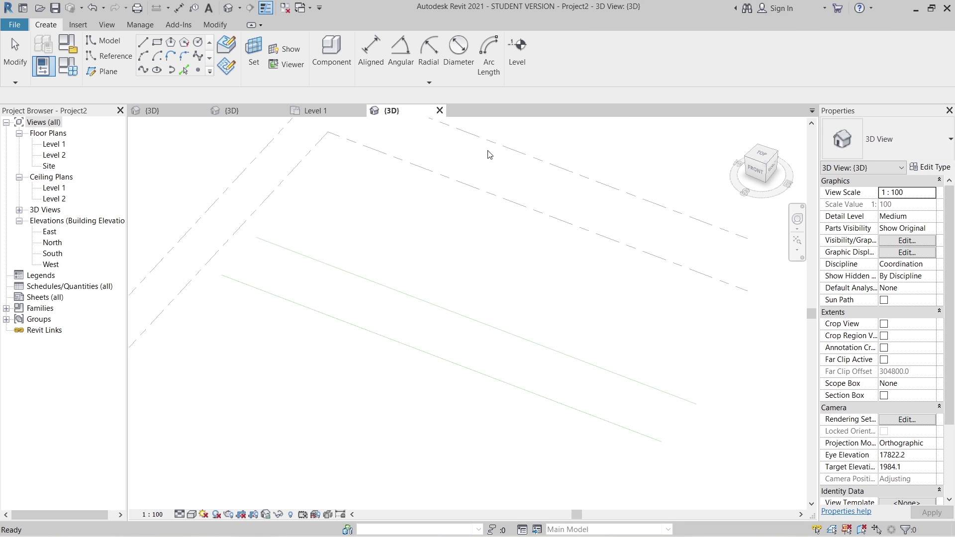
# Create mass model lines from the two existing 30000 mm lines using Pick Lines
pyautogui.click(186, 71)
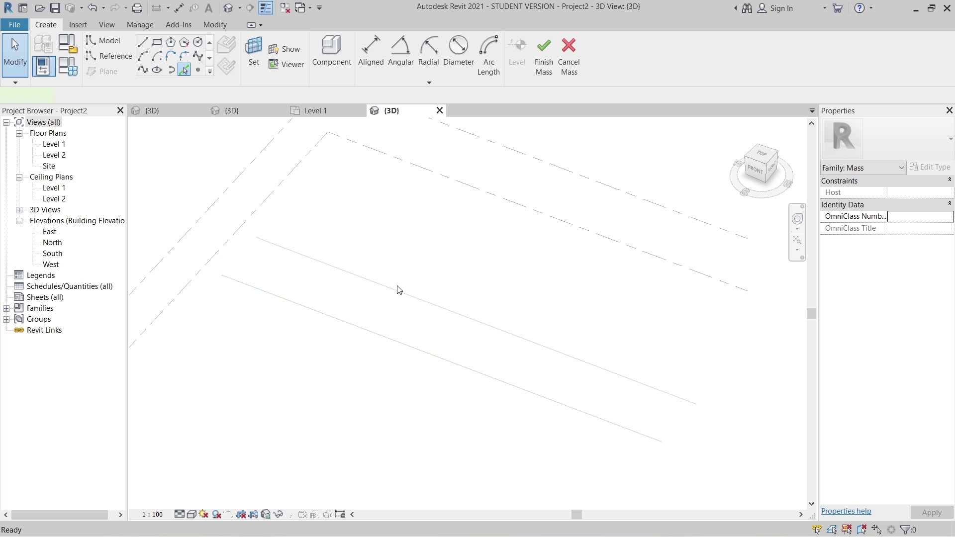
pyautogui.click(397, 290)
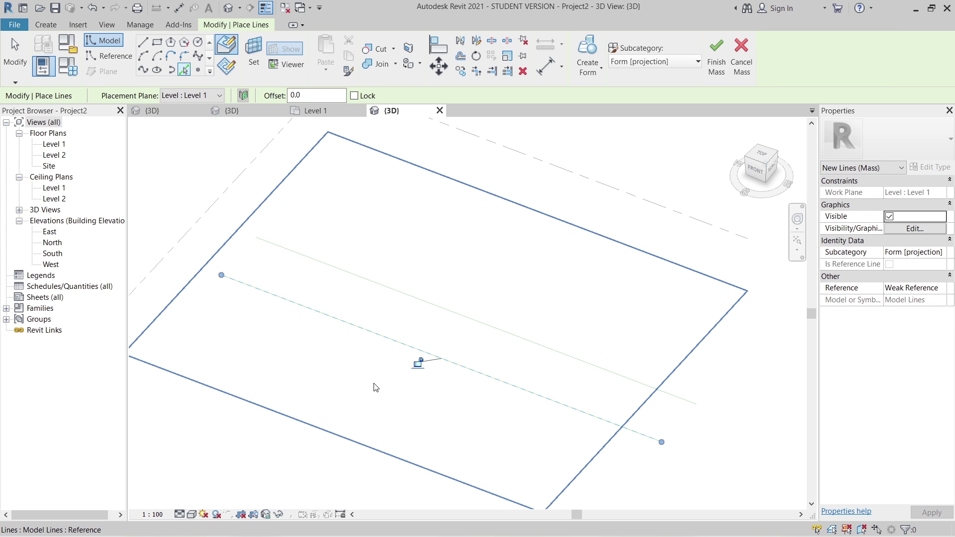
pyautogui.press('Escape')
pyautogui.press('Escape')
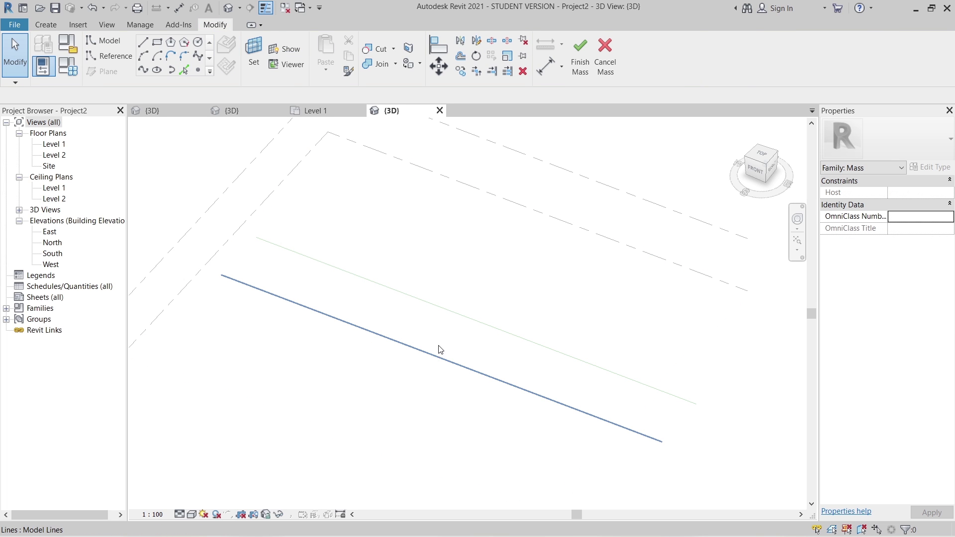
# Create a form from the two parallel mass lines, choosing the flat surface option
pyautogui.click(438, 348)
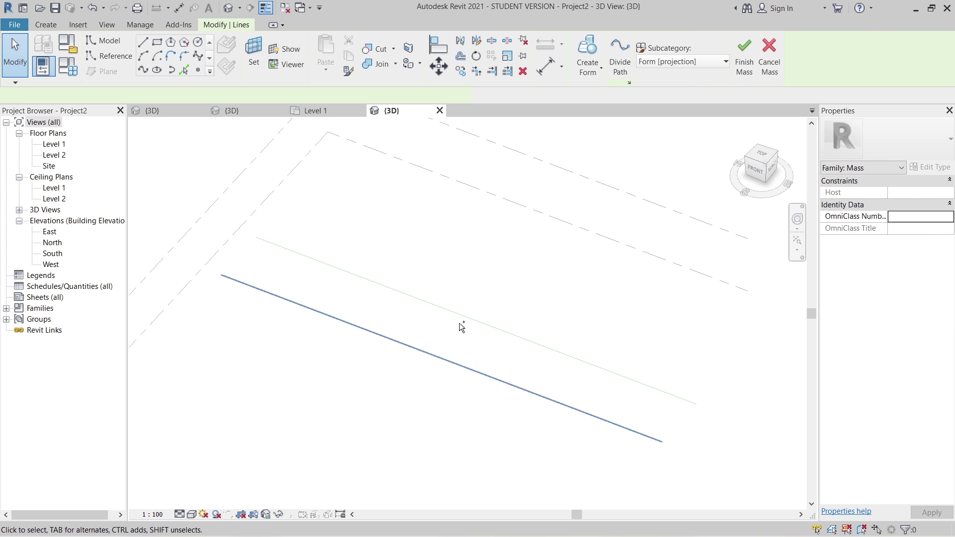
pyautogui.click(584, 73)
pyautogui.click(583, 94)
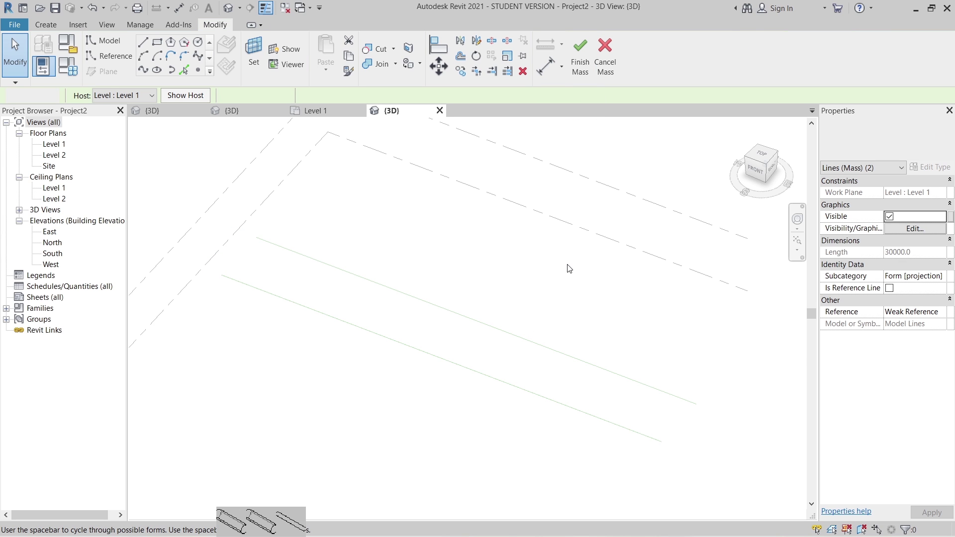
pyautogui.click(301, 518)
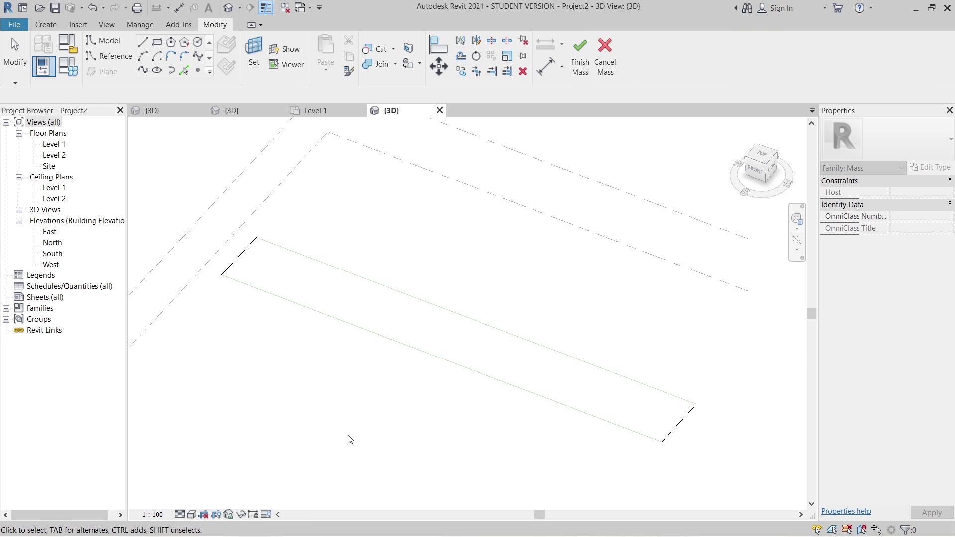
# Select the flat surface form and divide its surface into a UV grid
pyautogui.keyDown('shift'); pyautogui.moveTo(348, 439); pyautogui.dragTo(454, 368, button='middle'); pyautogui.keyUp('shift')
pyautogui.press('Tab')
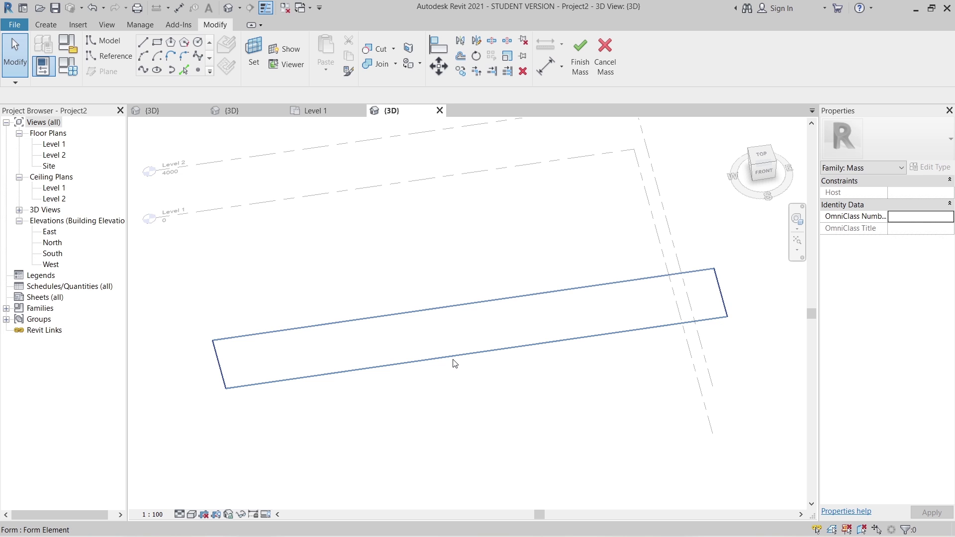
pyautogui.click(454, 363)
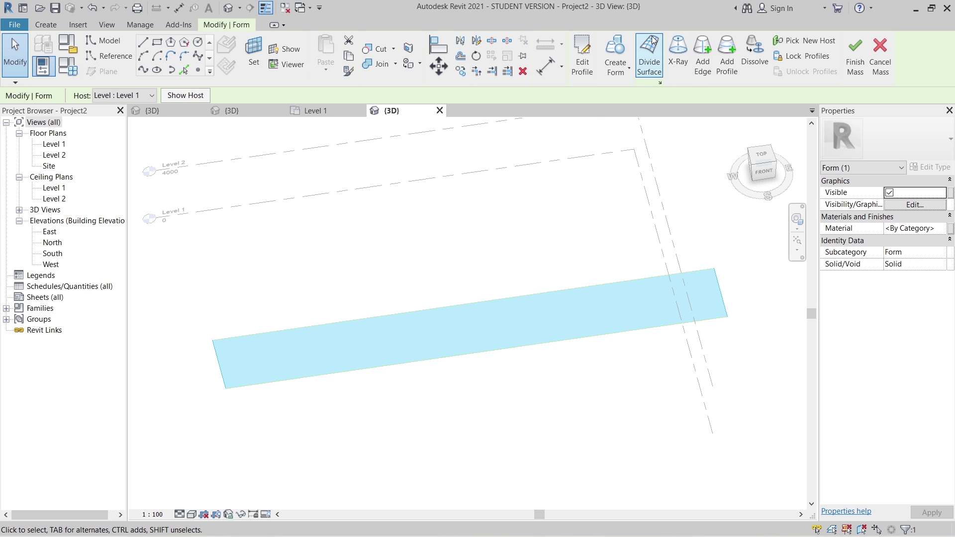
pyautogui.click(650, 55)
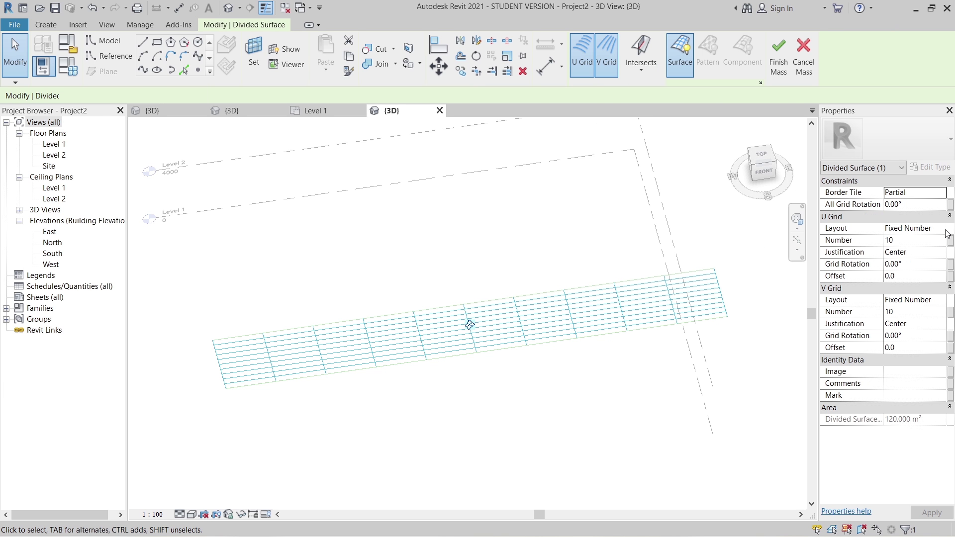
# Set the U and V grid layouts to Fixed Distance and the U grid distance to 3000 mm
pyautogui.click(941, 228)
pyautogui.click(935, 252)
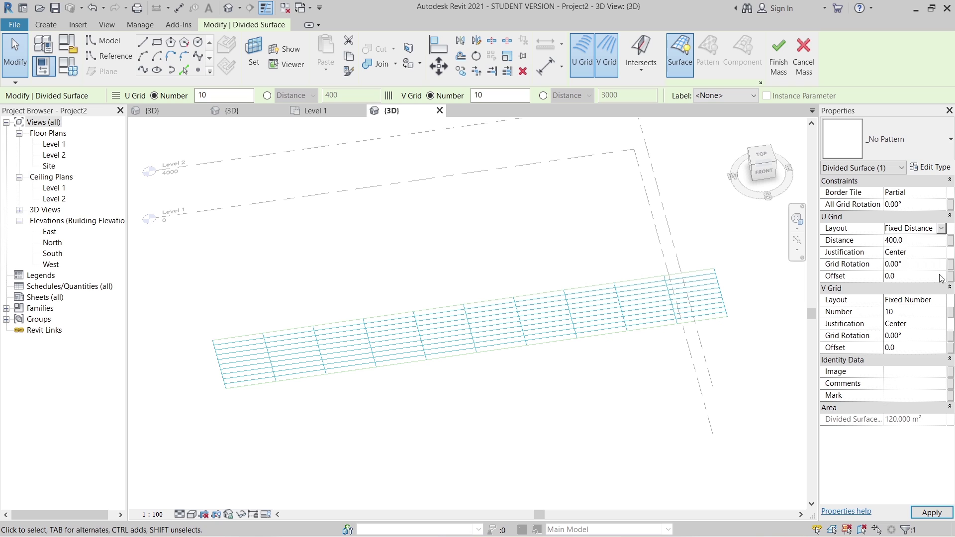
pyautogui.click(939, 301)
pyautogui.click(935, 324)
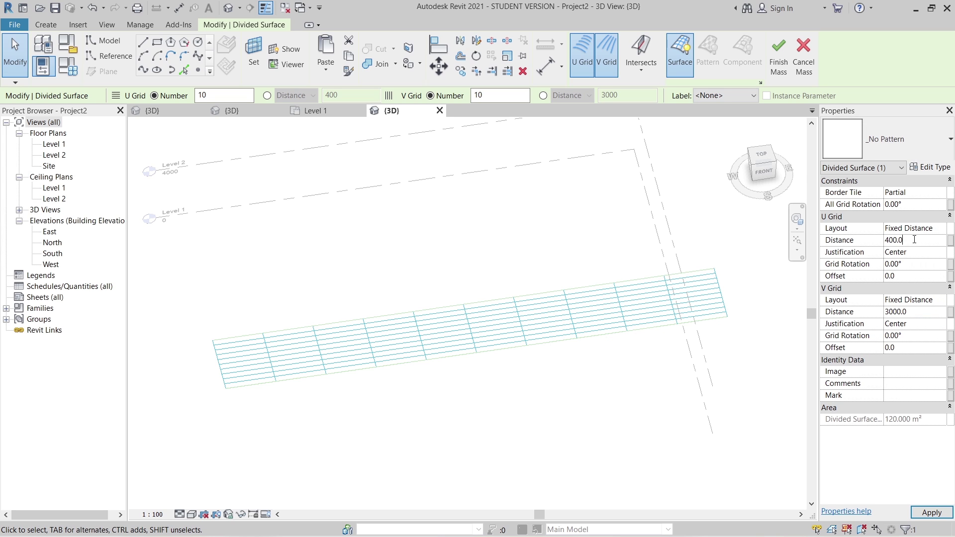
pyautogui.click(855, 240)
pyautogui.write('3')
pyautogui.press('Return')
pyautogui.click(913, 240)
pyautogui.write('3000')
pyautogui.press('Return')
pyautogui.click(938, 512)
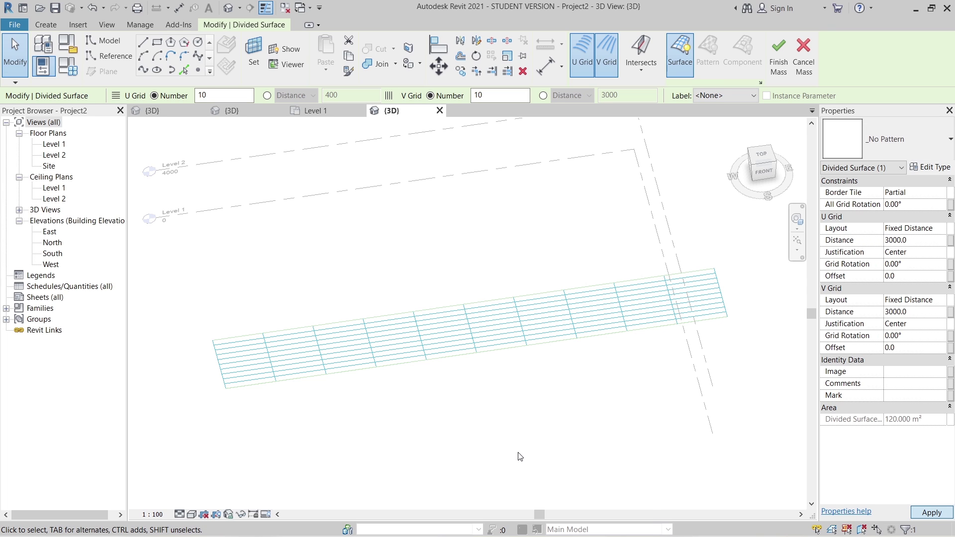
pyautogui.click(431, 437)
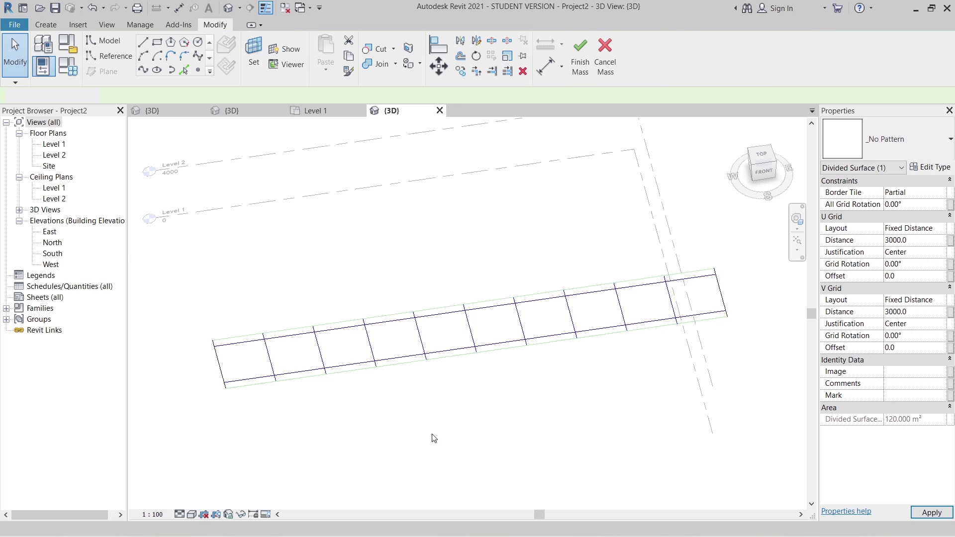
# Examine the divided surface's grid spacing and its edge strips from several angles
pyautogui.keyDown('shift'); pyautogui.moveTo(431, 437); pyautogui.dragTo(490, 464, button='middle'); pyautogui.keyUp('shift')
pyautogui.scroll(1, 428, 429)
pyautogui.scroll(3, 350, 411)
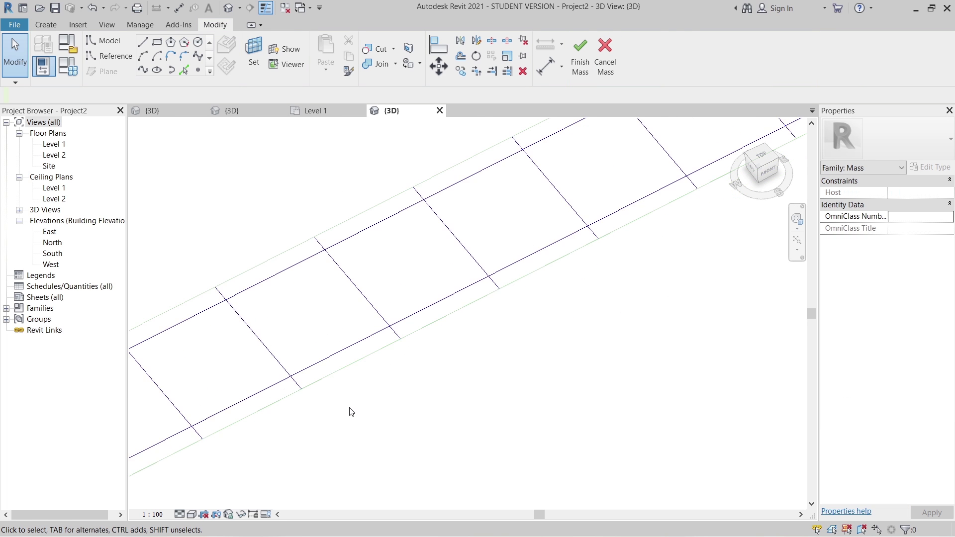
pyautogui.click(439, 429)
pyautogui.scroll(-3, 531, 424)
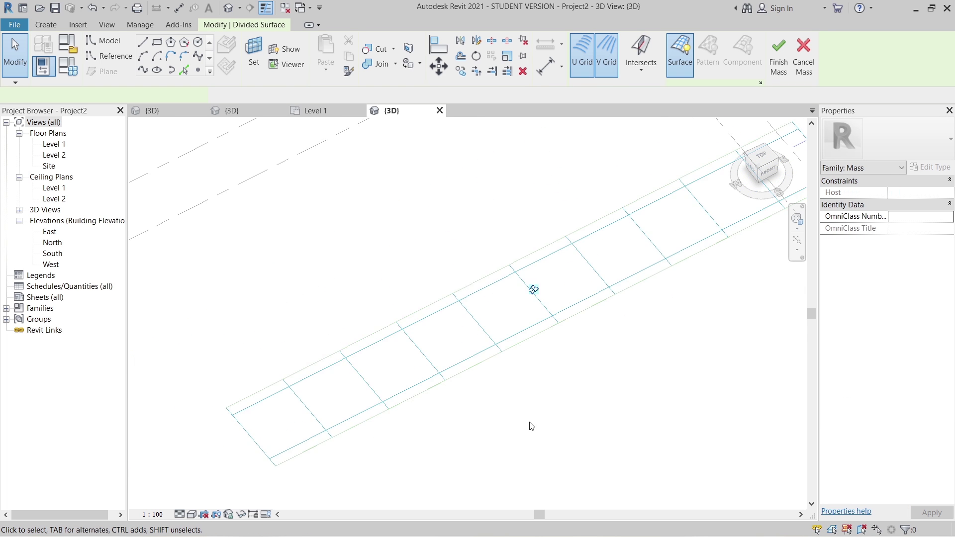
pyautogui.keyDown('shift'); pyautogui.moveTo(530, 424); pyautogui.dragTo(563, 354, button='middle'); pyautogui.keyUp('shift')
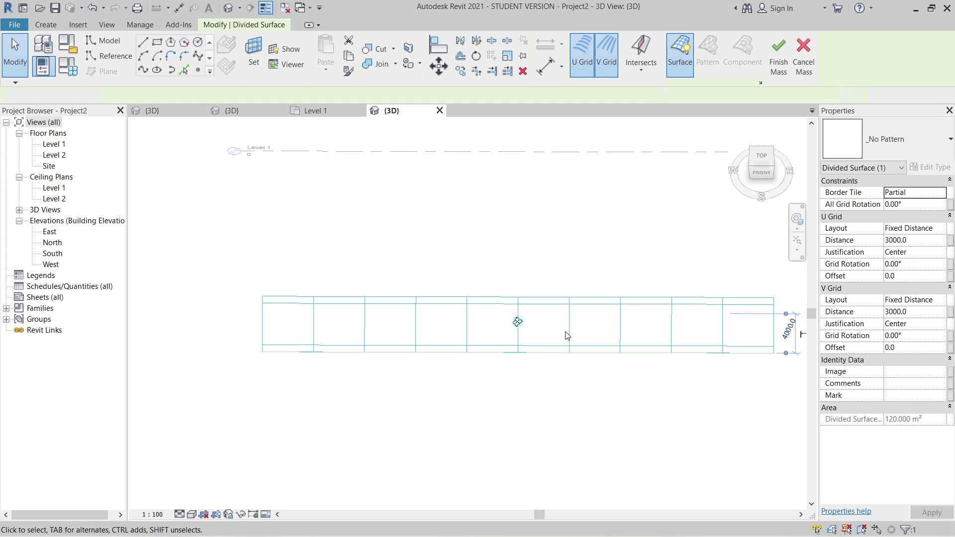
pyautogui.click(566, 334)
pyautogui.click(566, 333)
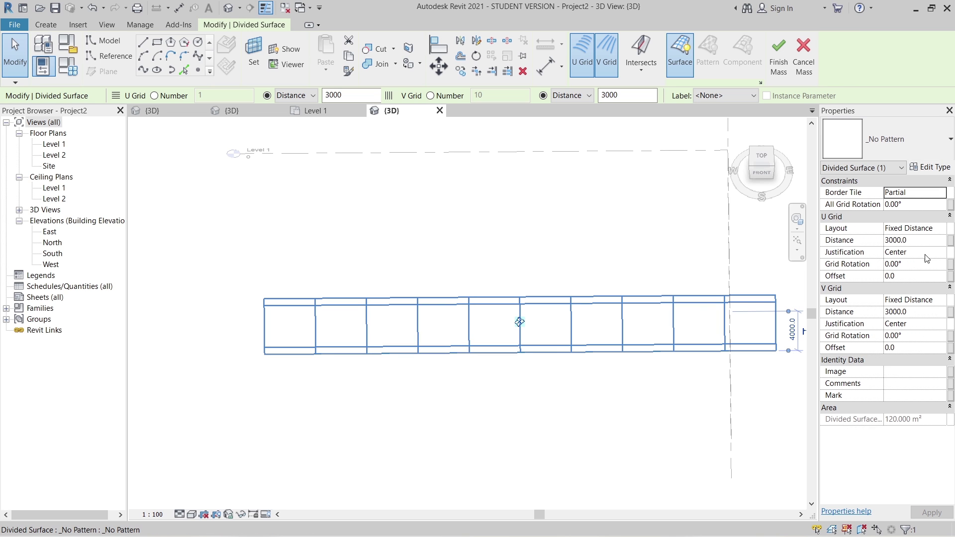
pyautogui.keyDown('shift'); pyautogui.moveTo(383, 413); pyautogui.dragTo(437, 312, button='middle'); pyautogui.keyUp('shift')
pyautogui.scroll(4, 377, 452)
pyautogui.click(387, 385)
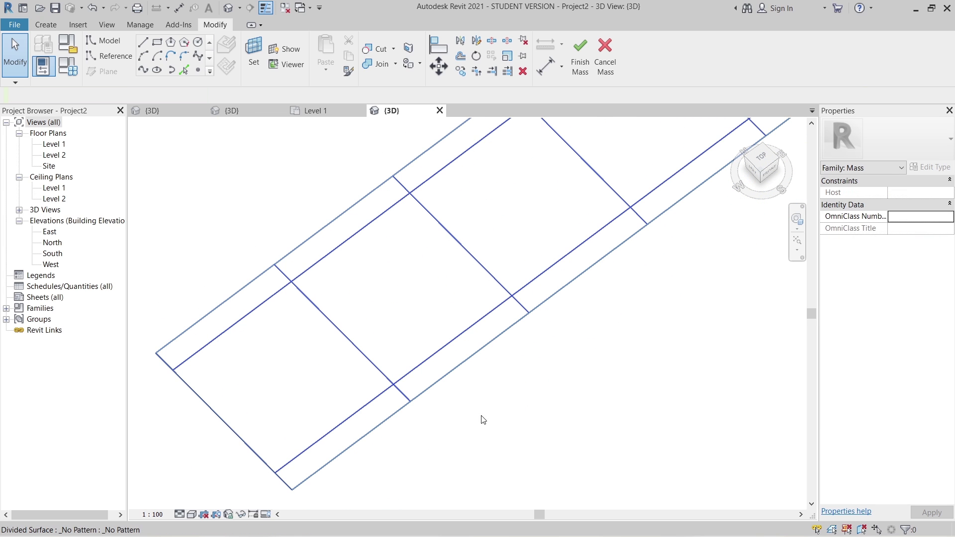
pyautogui.moveTo(508, 431)
pyautogui.keyDown('shift'); pyautogui.mouseDown(button='middle')
pyautogui.moveTo(546, 439)
pyautogui.moveTo(522, 424)
pyautogui.mouseUp(button='middle'); pyautogui.keyUp('shift')
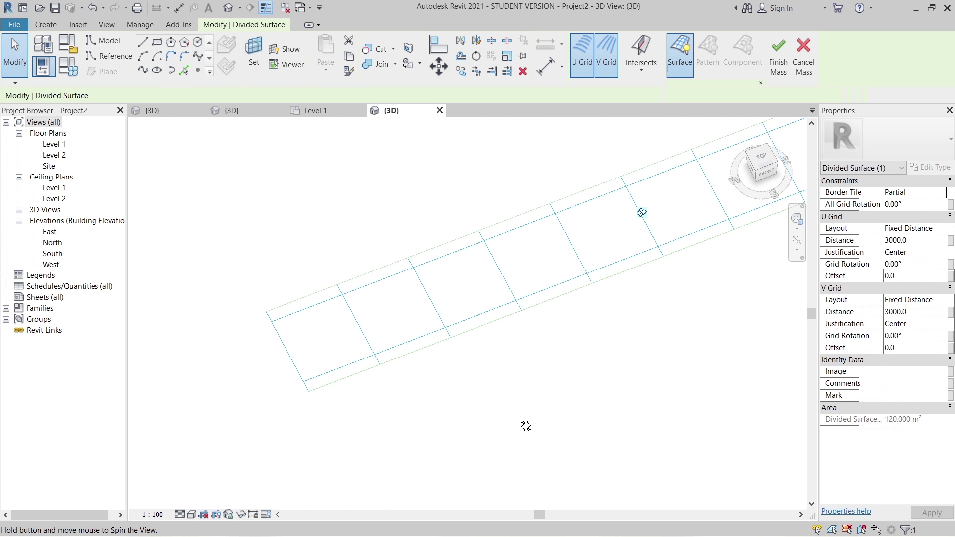
pyautogui.click(371, 420)
pyautogui.scroll(2, 371, 419)
pyautogui.moveTo(371, 420); pyautogui.dragTo(389, 431, button='middle')
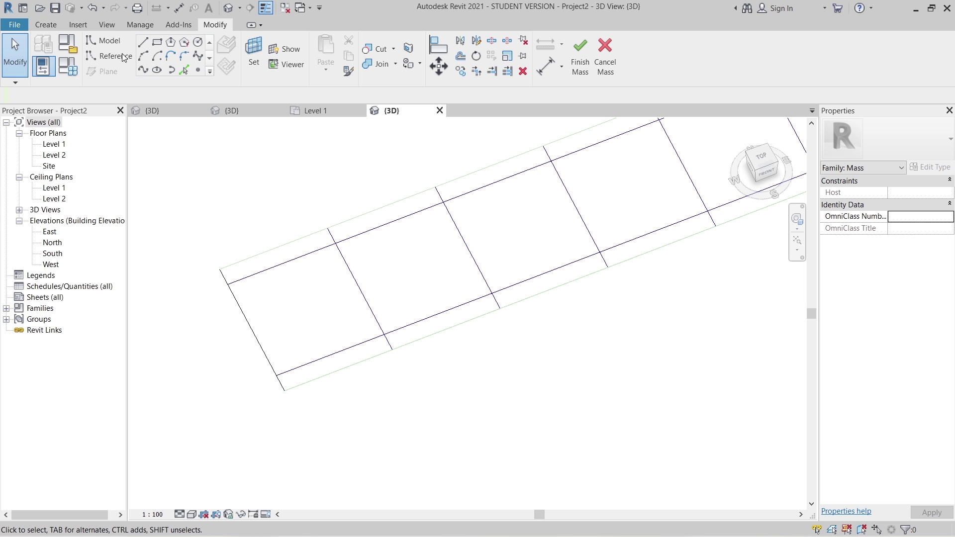
# Switch to the wire mesh fence panel family and load it into Project2
pyautogui.click(166, 116)
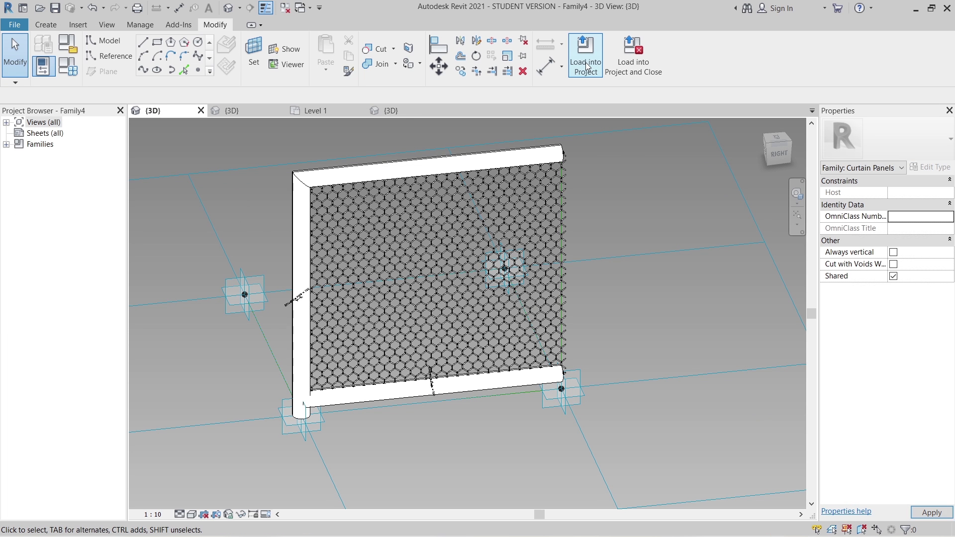
pyautogui.click(586, 62)
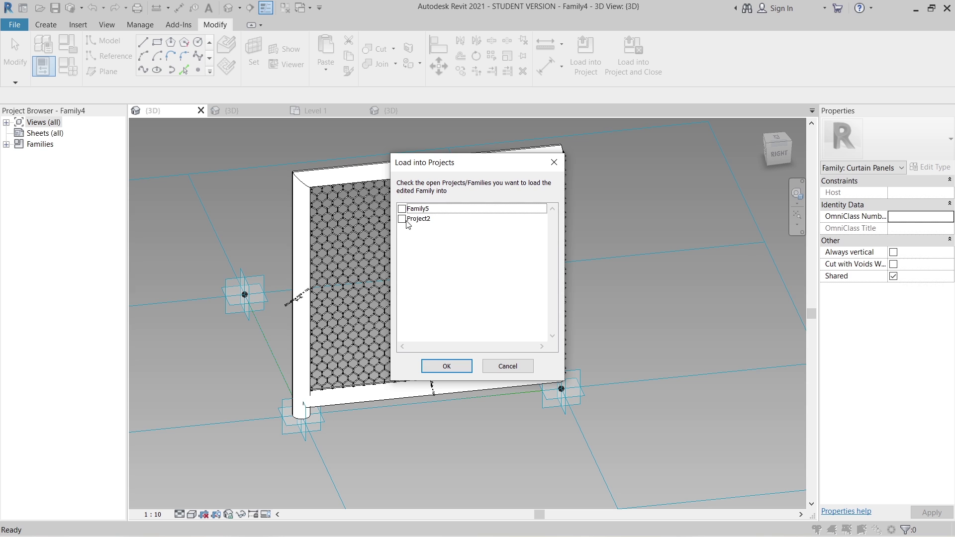
pyautogui.click(403, 218)
pyautogui.click(446, 366)
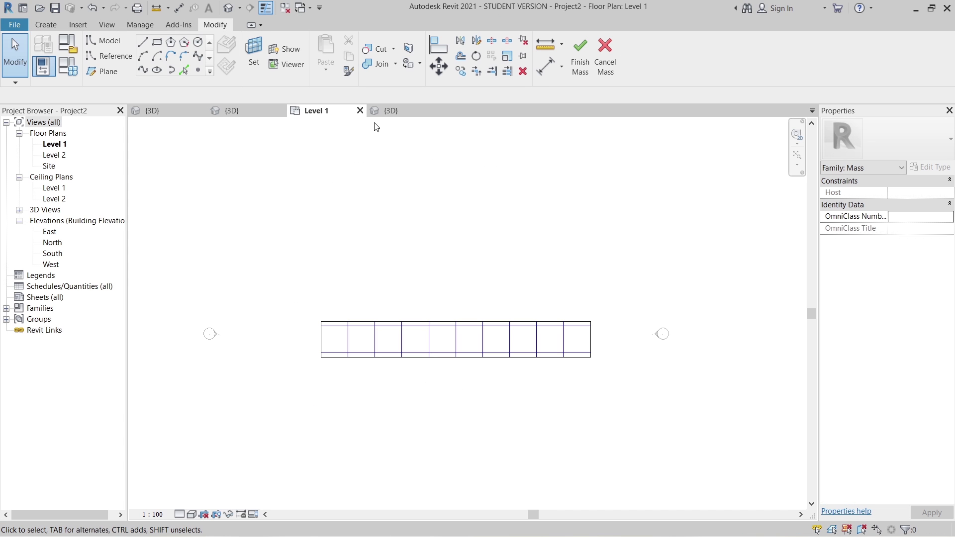
# Return to the project's 3D view of the divided surface and exit component placement, letting the regeneration continue
pyautogui.click(390, 112)
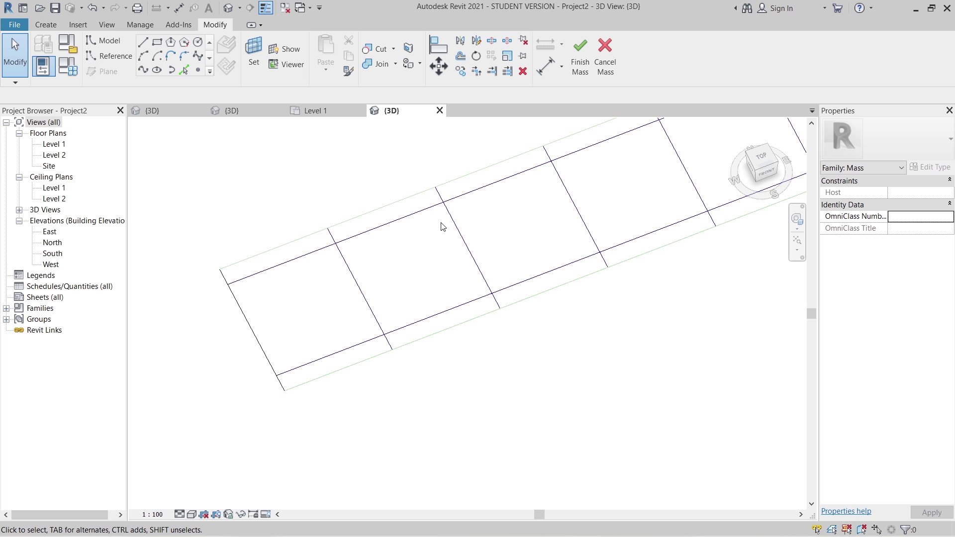
pyautogui.keyDown('shift'); pyautogui.moveTo(447, 249); pyautogui.dragTo(551, 396, button='middle'); pyautogui.keyUp('shift')
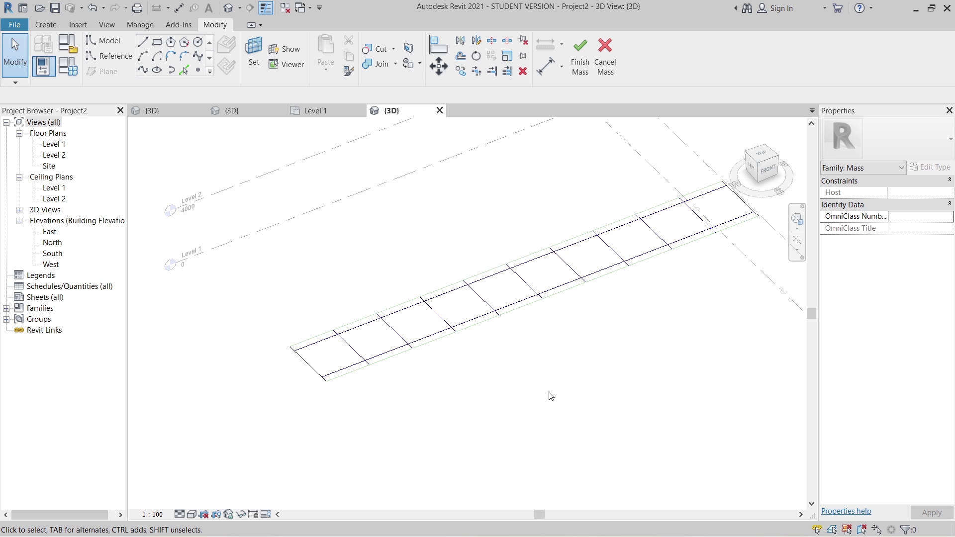
pyautogui.keyDown('shift'); pyautogui.moveTo(550, 396); pyautogui.dragTo(578, 417, button='middle'); pyautogui.keyUp('shift')
pyautogui.scroll(3, 431, 404)
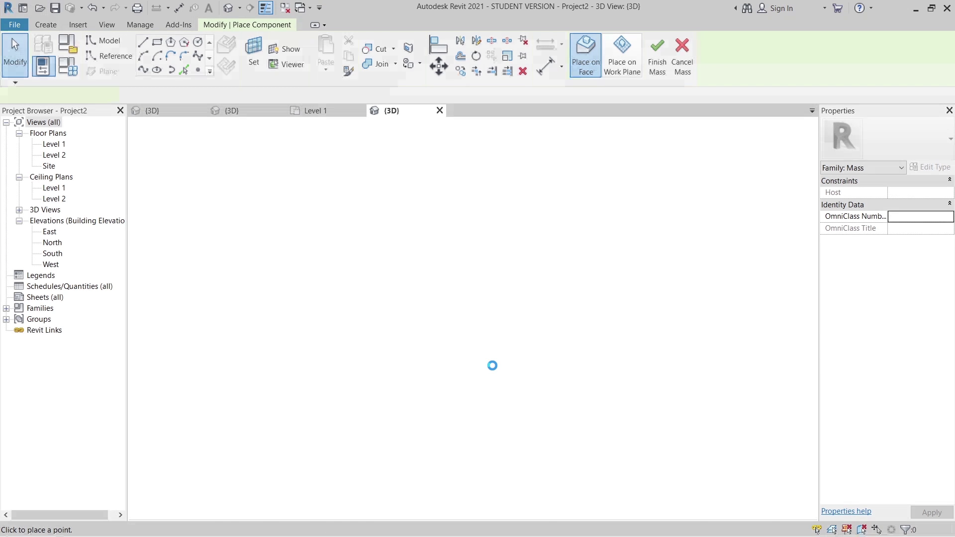
pyautogui.press('Escape')
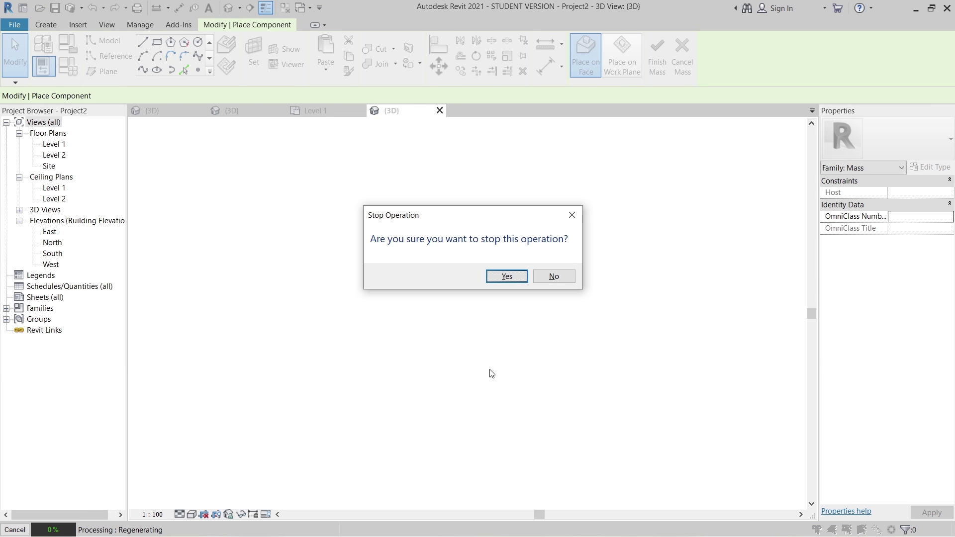
pyautogui.click(556, 276)
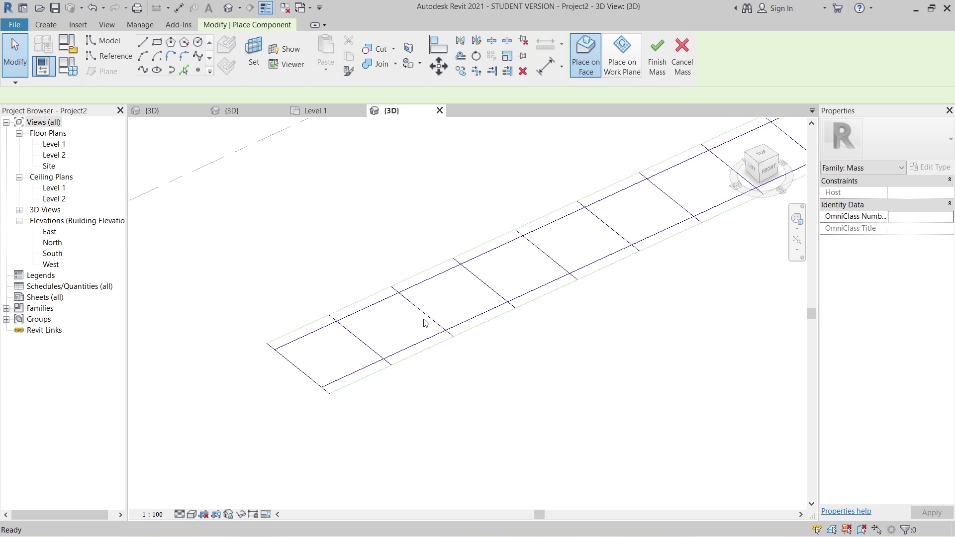
# Turn on Nodes in the divided surface's Surface Representation settings
pyautogui.click(416, 329)
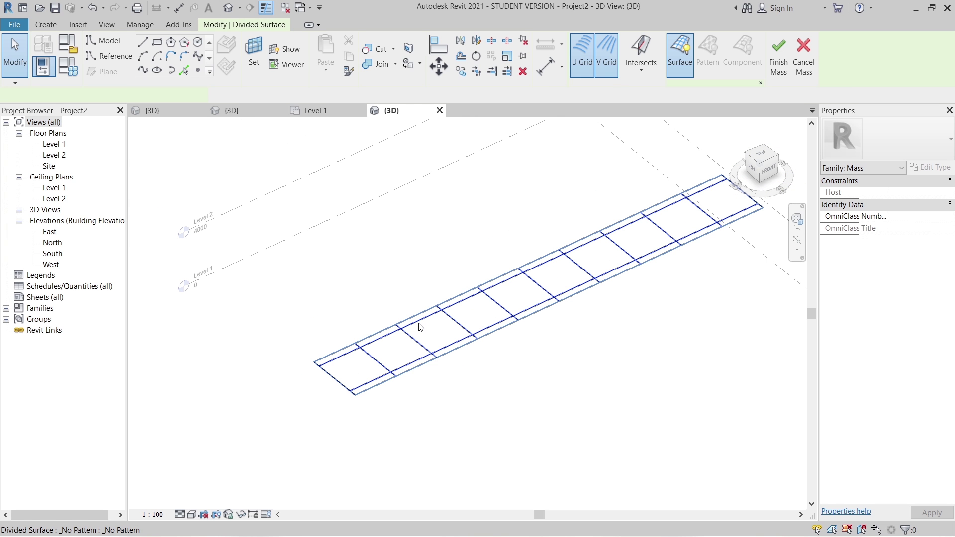
pyautogui.click(760, 84)
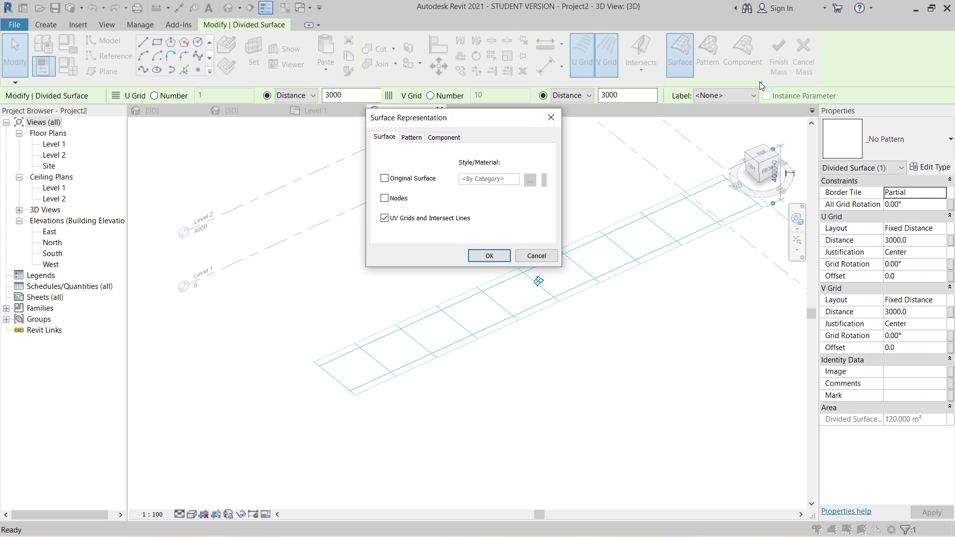
pyautogui.click(384, 199)
pyautogui.click(489, 255)
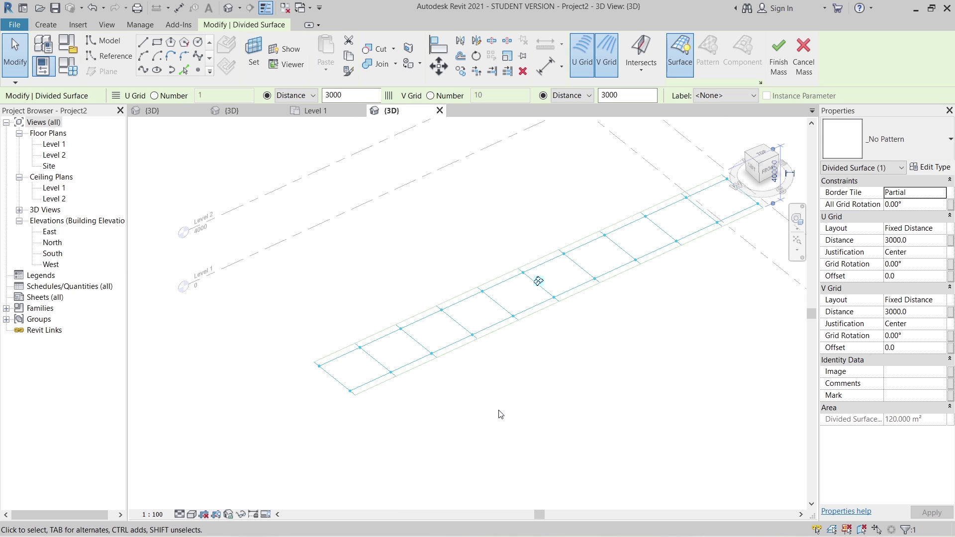
# Place a Family4 wire mesh panel on the corner nodes of the divided surface's first bay
pyautogui.press('Escape')
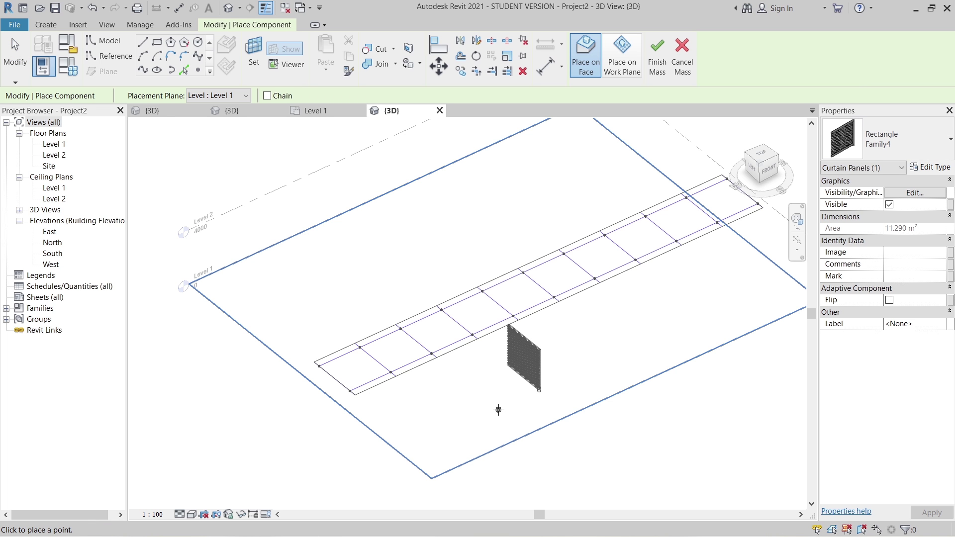
pyautogui.click(319, 366)
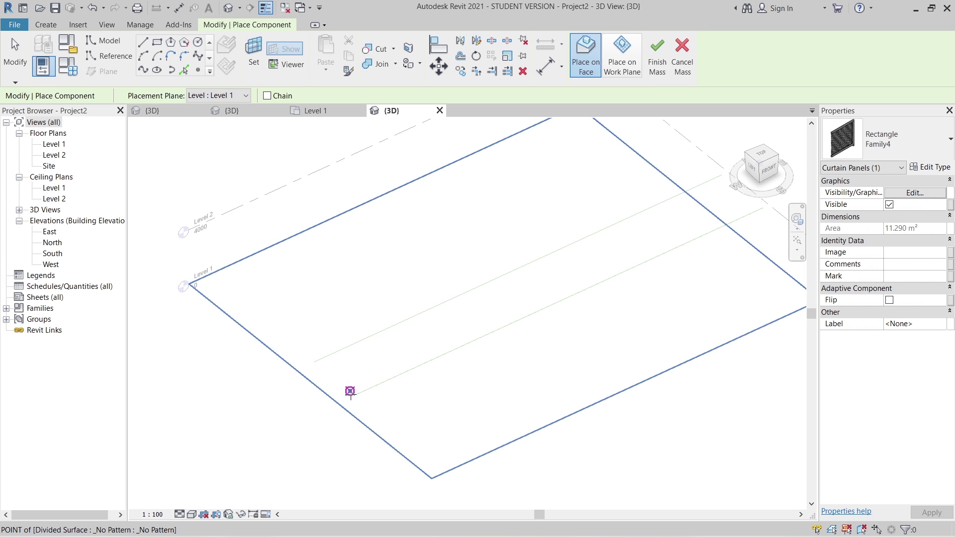
pyautogui.click(350, 390)
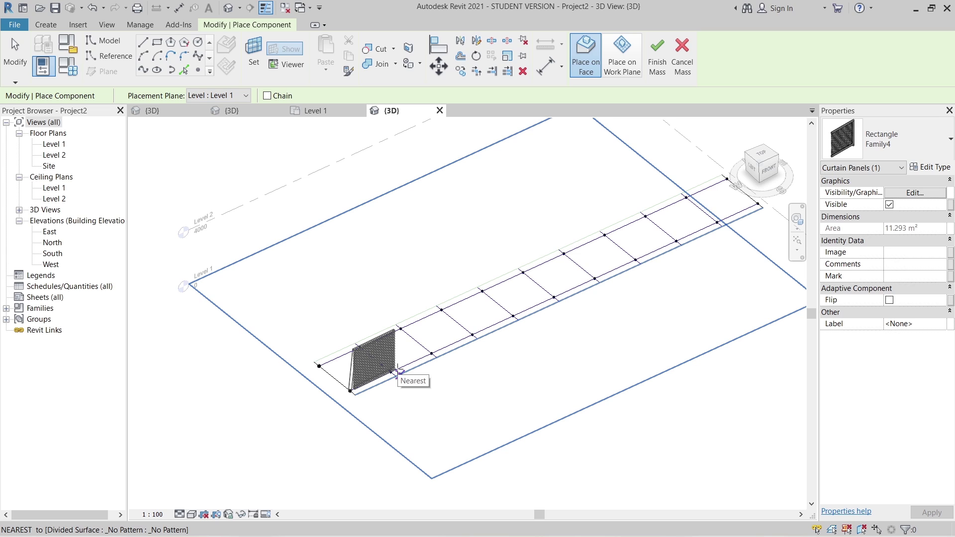
pyautogui.click(397, 371)
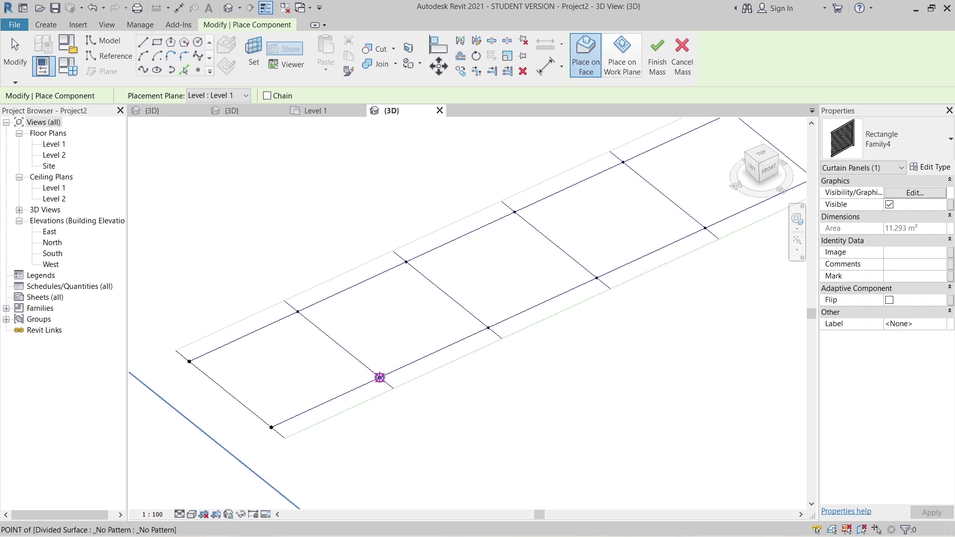
pyautogui.click(380, 377)
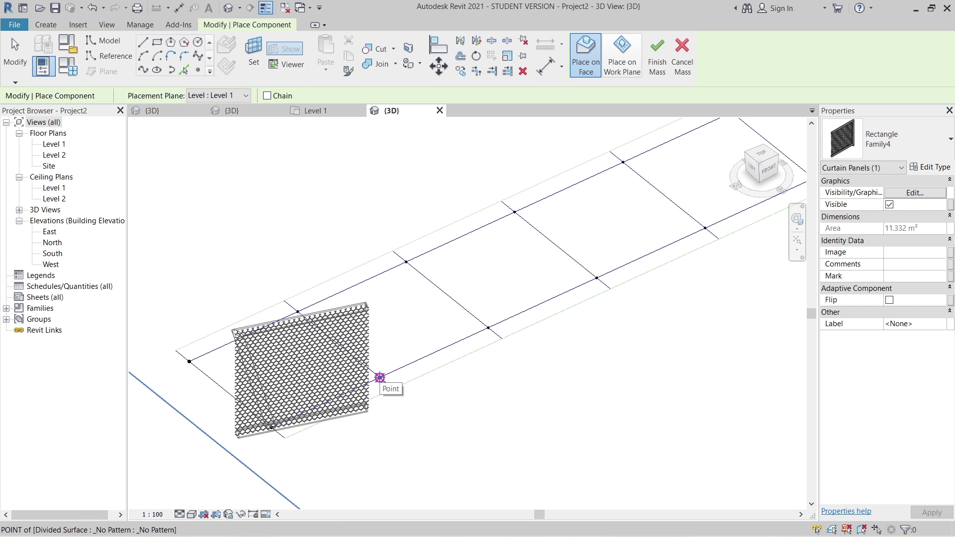
pyautogui.click(379, 378)
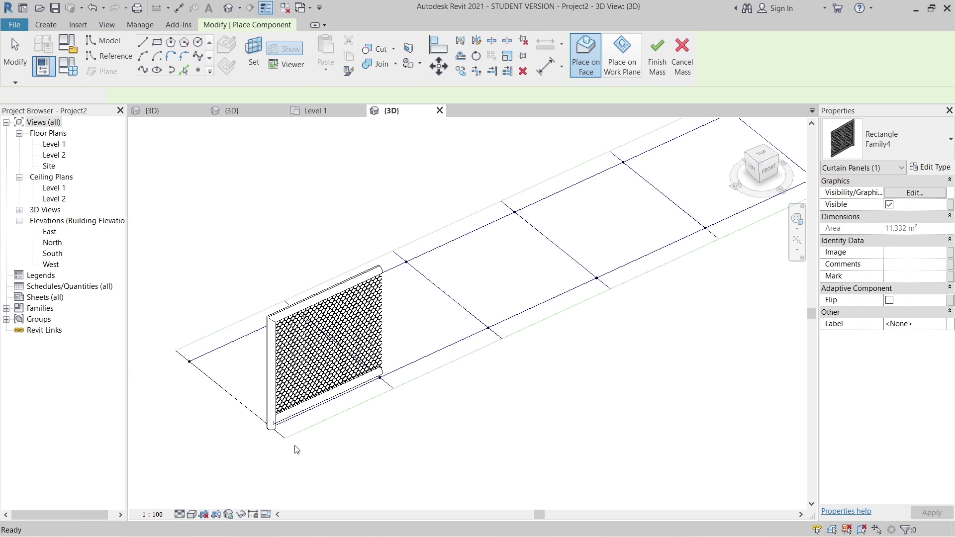
pyautogui.press('Escape')
# Select the divided surface and review the pattern and panel types available for it
pyautogui.scroll(2, 348, 435)
pyautogui.moveTo(411, 442); pyautogui.dragTo(468, 425, button='middle')
pyautogui.scroll(-1, 503, 452)
pyautogui.keyDown('shift'); pyautogui.moveTo(504, 432); pyautogui.dragTo(478, 471, button='middle'); pyautogui.keyUp('shift')
pyautogui.scroll(-1, 514, 421)
pyautogui.scroll(-1, 528, 451)
pyautogui.click(583, 338)
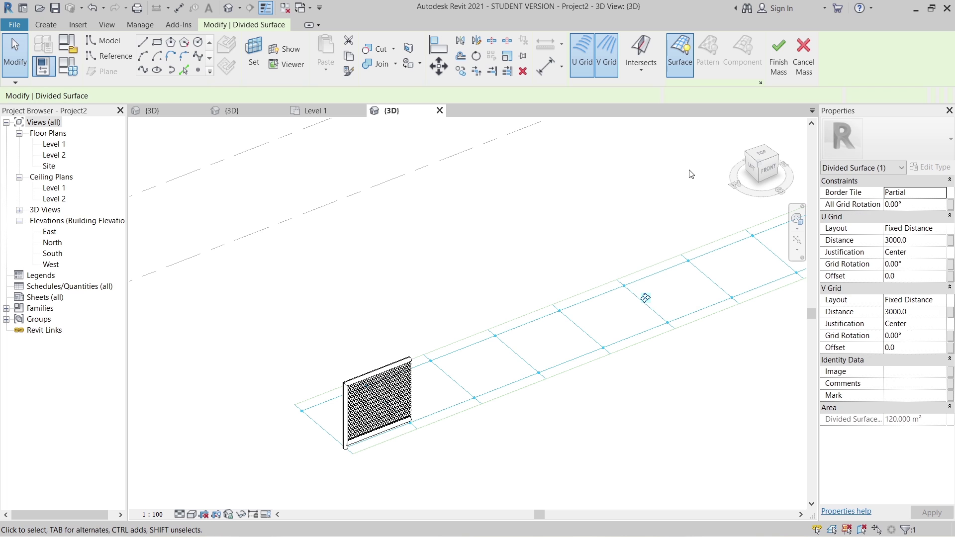
pyautogui.click(931, 141)
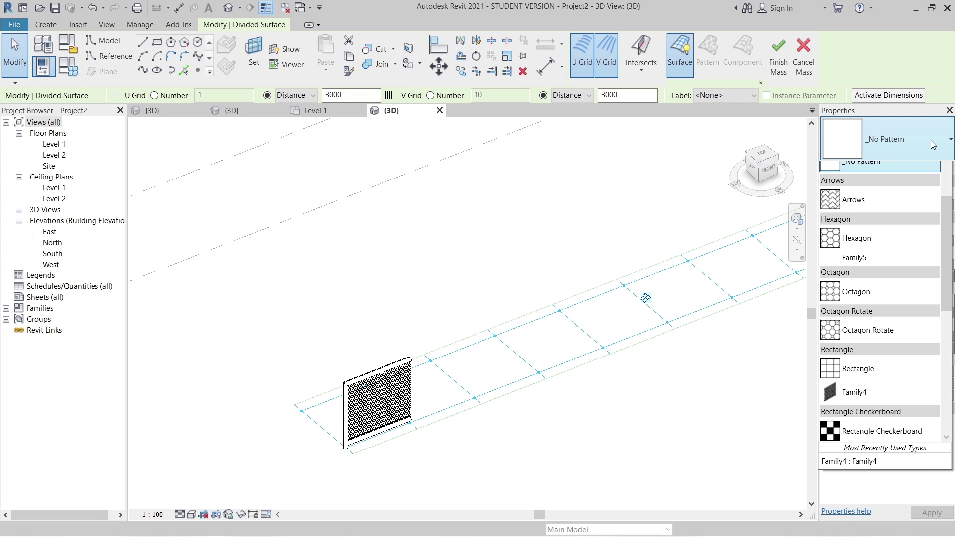
pyautogui.click(930, 140)
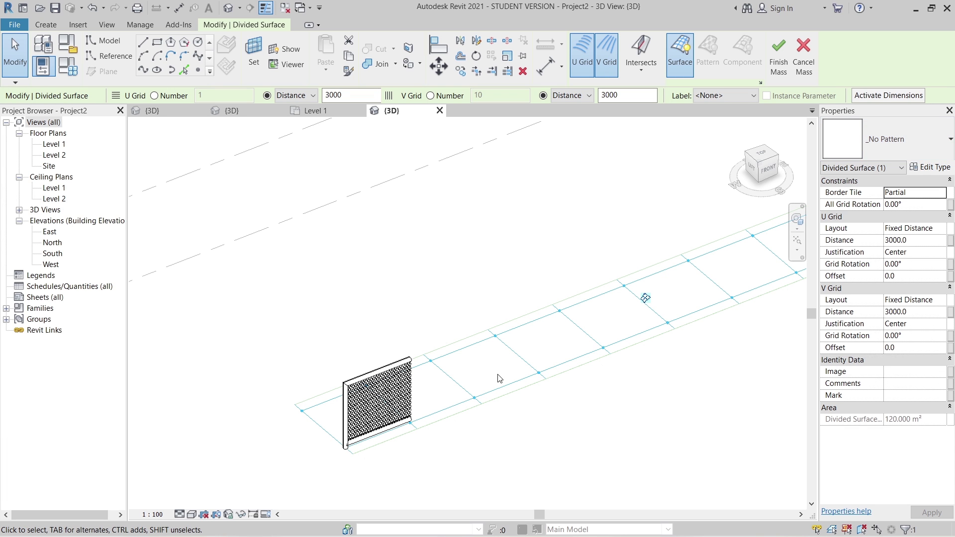
# Repeat the placed Family4 panel along all bays of the divided surface
pyautogui.moveTo(415, 453); pyautogui.dragTo(383, 437, button='middle')
pyautogui.scroll(-2, 383, 438)
pyautogui.keyDown('shift'); pyautogui.moveTo(458, 438); pyautogui.dragTo(386, 392, button='middle'); pyautogui.keyUp('shift')
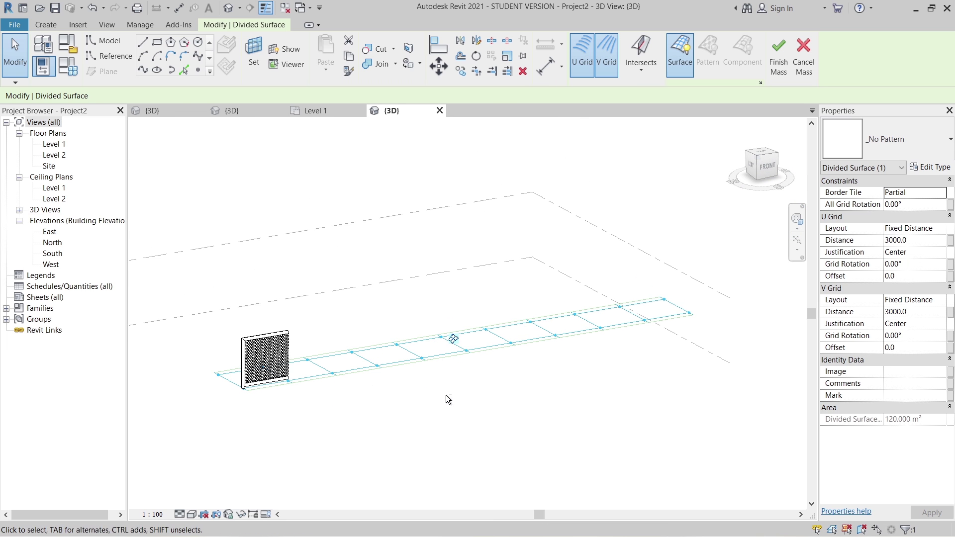
pyautogui.keyDown('shift'); pyautogui.moveTo(448, 397); pyautogui.dragTo(388, 426, button='middle'); pyautogui.keyUp('shift')
pyautogui.scroll(2, 388, 426)
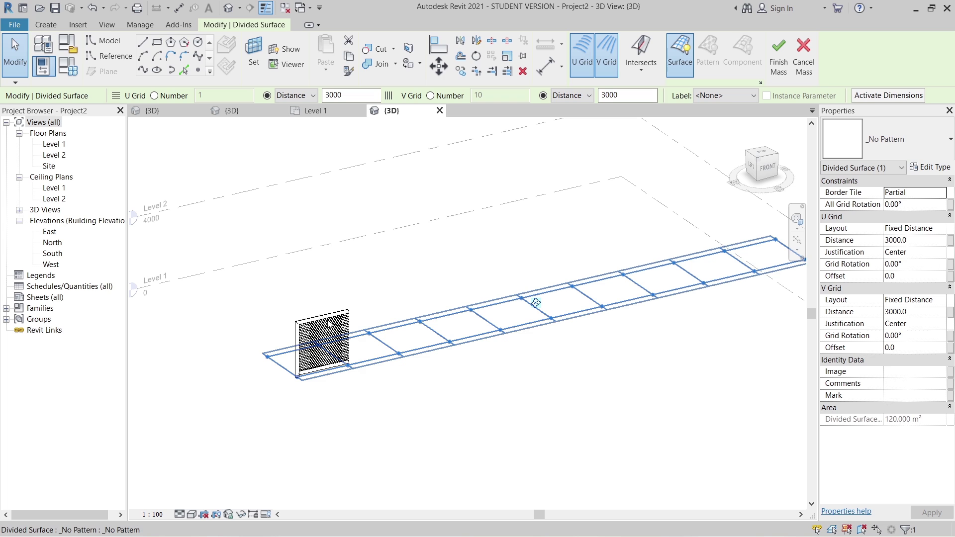
pyautogui.click(333, 322)
pyautogui.click(340, 318)
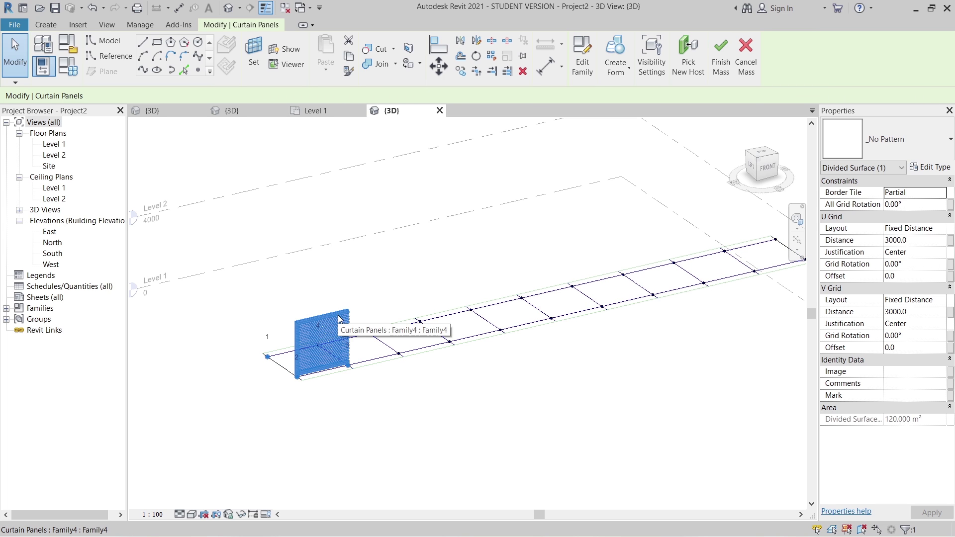
pyautogui.click(491, 55)
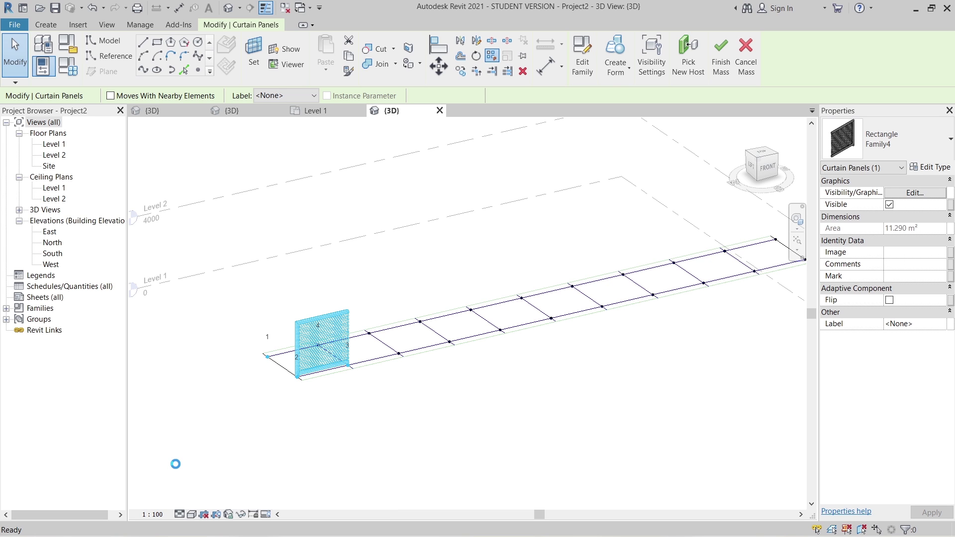
pyautogui.click(177, 469)
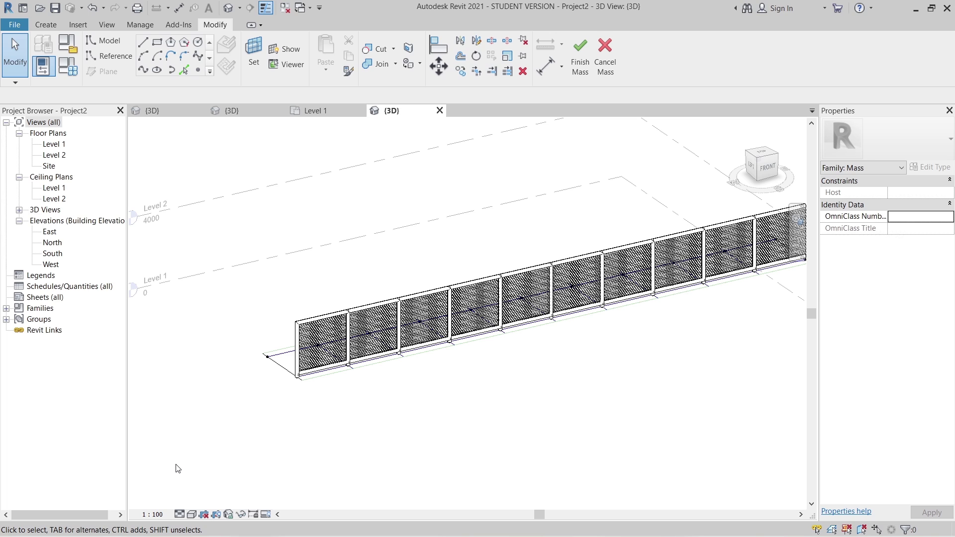
# Finish the in-place mass with the repeated fence panels and dismiss the warning
pyautogui.click(580, 62)
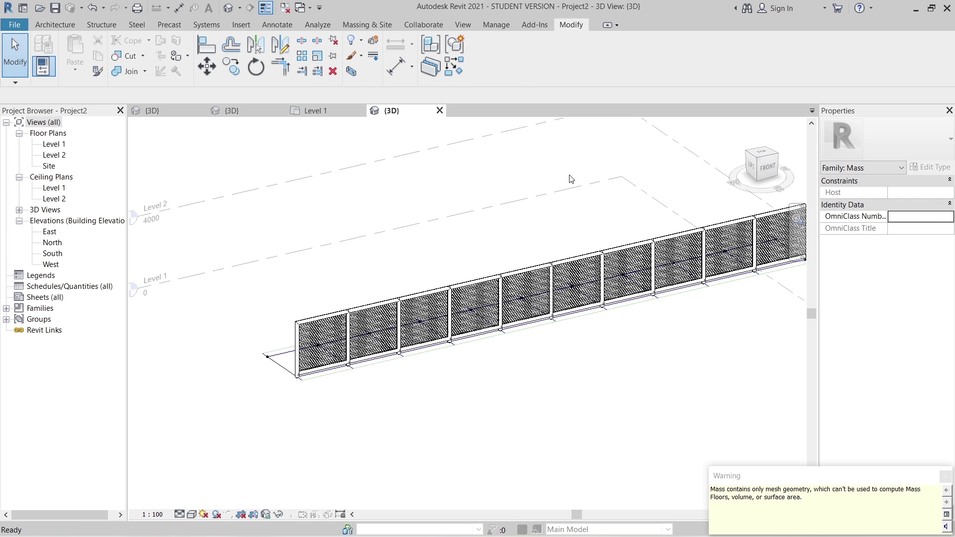
pyautogui.press('Escape')
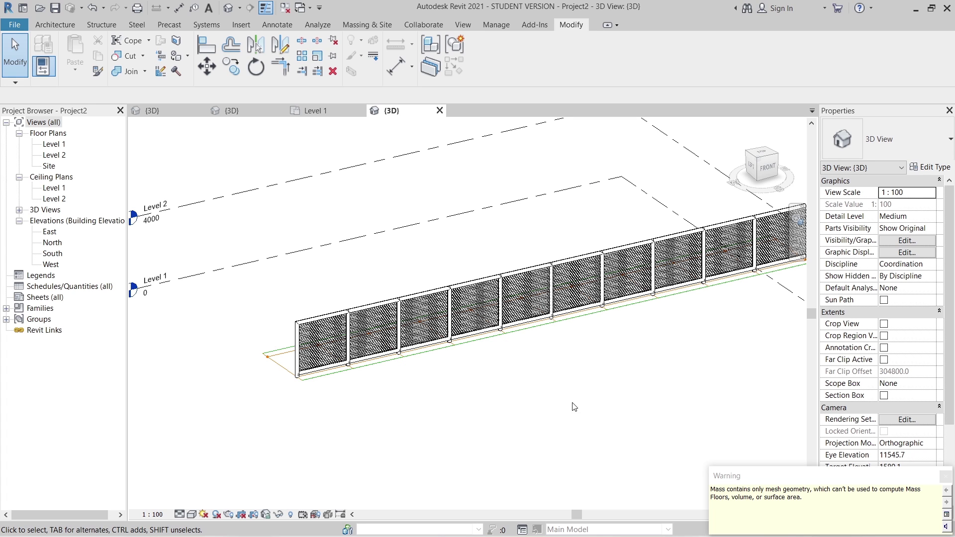
pyautogui.middleClick(539, 384)
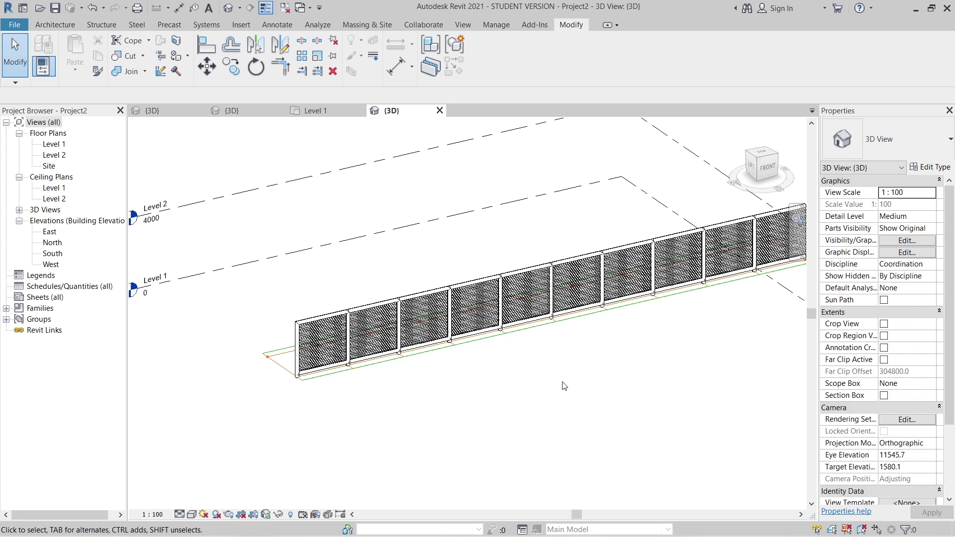
# Turn on shadows in the 3D view, framed on the fence's first panels
pyautogui.moveTo(563, 386); pyautogui.dragTo(548, 435, button='middle')
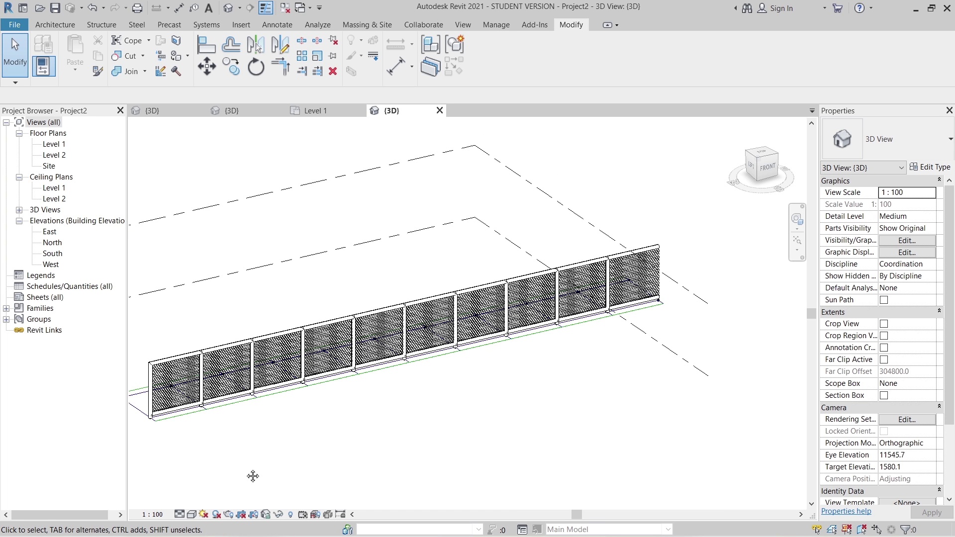
pyautogui.moveTo(252, 475); pyautogui.dragTo(323, 349, button='middle')
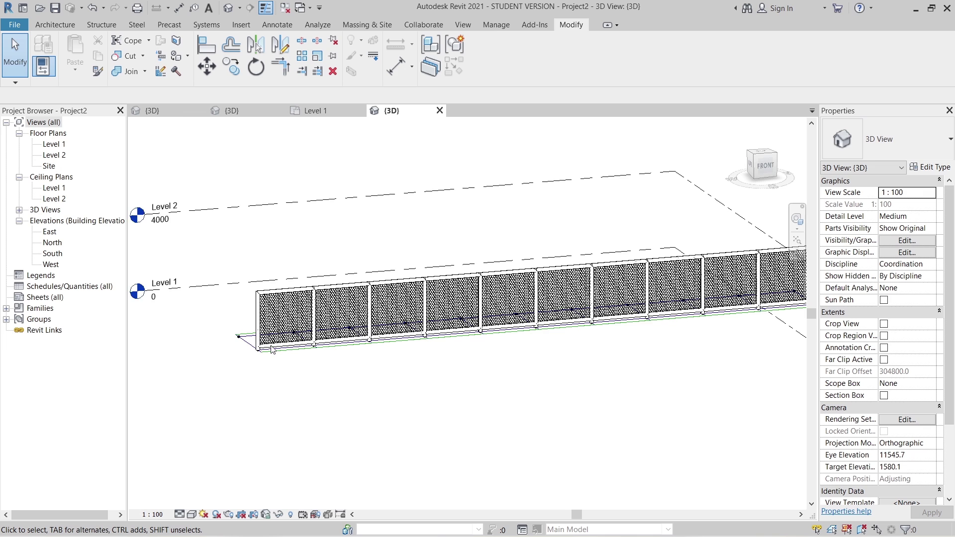
pyautogui.scroll(2, 273, 348)
pyautogui.click(277, 356)
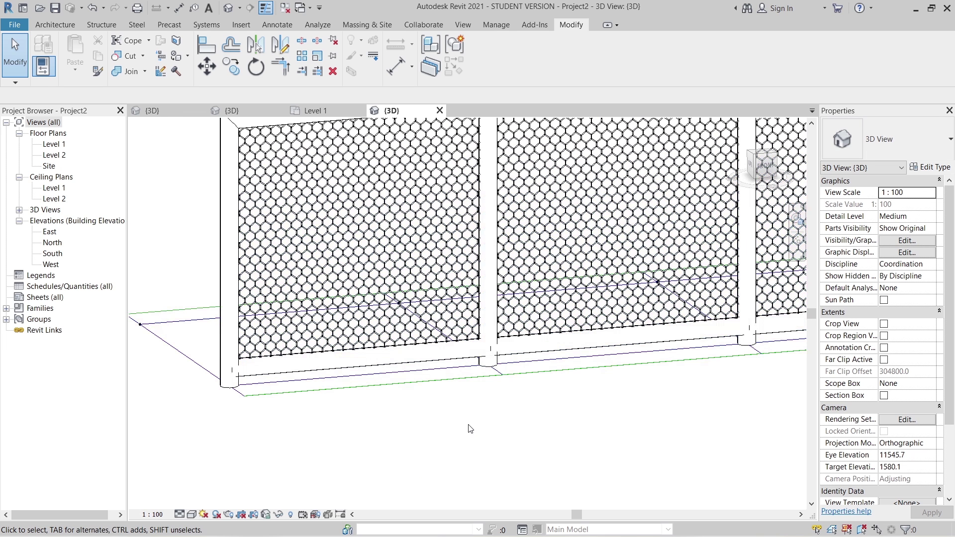
pyautogui.click(216, 514)
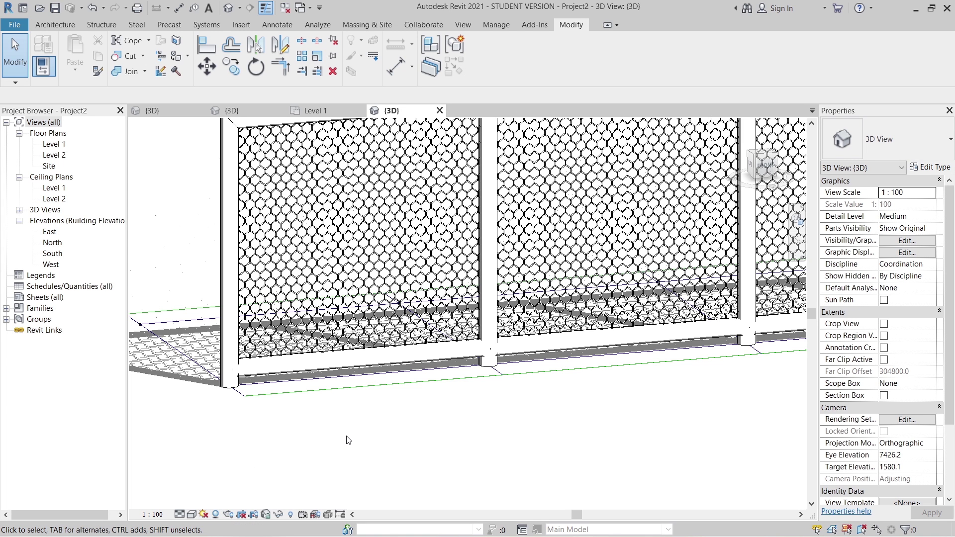
# Examine the mesh, posts and rails along the fence up to its open far end
pyautogui.moveTo(576, 444); pyautogui.dragTo(360, 517, button='middle')
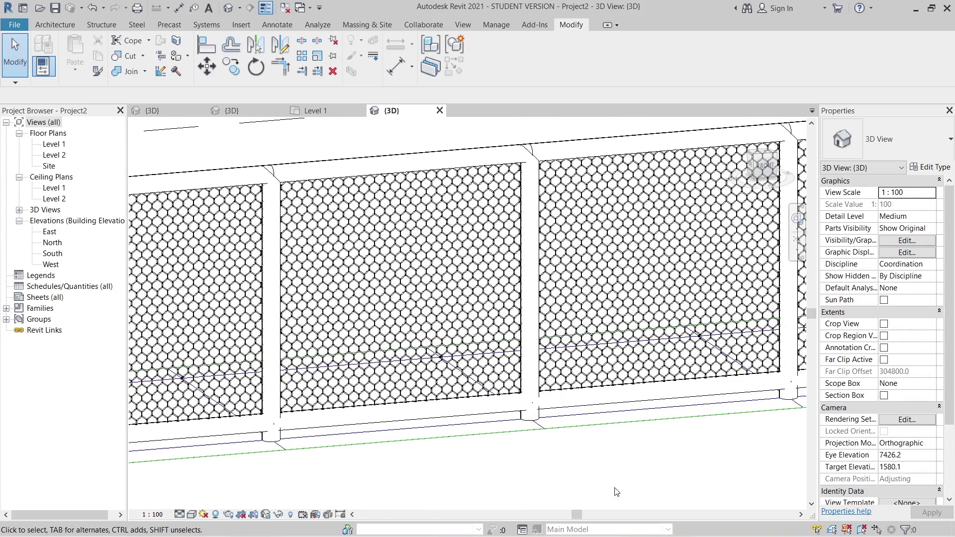
pyautogui.moveTo(684, 475); pyautogui.dragTo(458, 464, button='middle')
pyautogui.moveTo(620, 480)
pyautogui.mouseDown(button='middle')
pyautogui.moveTo(678, 458)
pyautogui.moveTo(575, 471)
pyautogui.moveTo(351, 472)
pyautogui.mouseUp(button='middle')
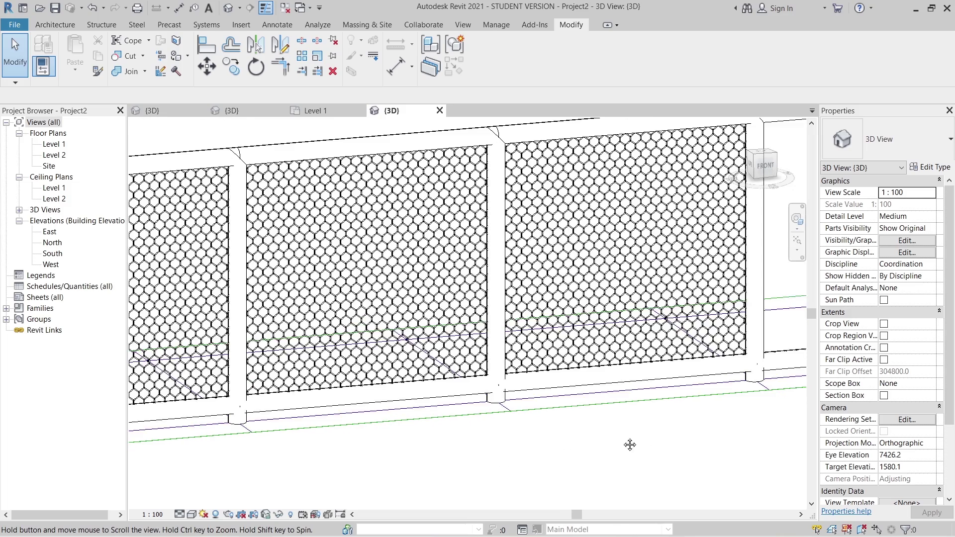
pyautogui.moveTo(628, 443); pyautogui.dragTo(395, 461, button='middle')
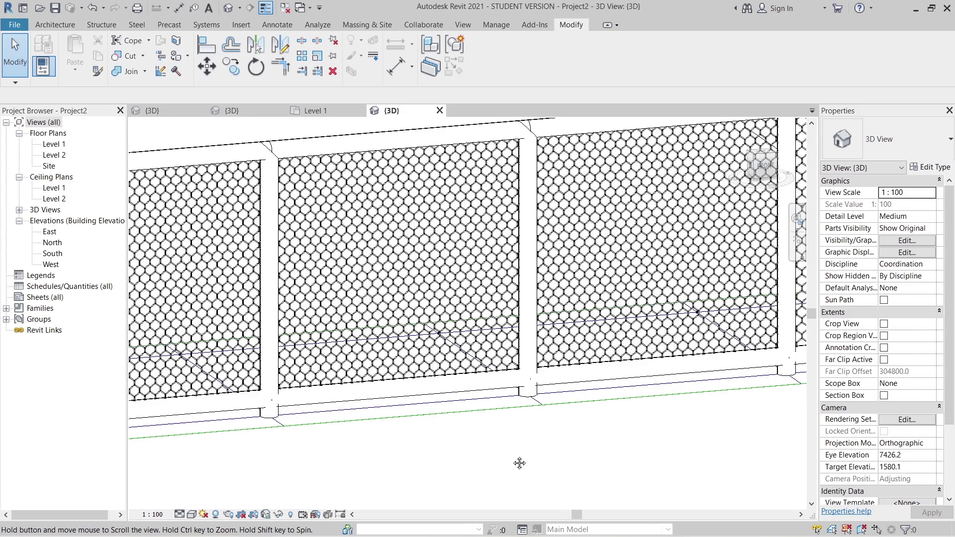
pyautogui.moveTo(528, 448); pyautogui.dragTo(566, 435, button='middle')
pyautogui.keyDown('shift'); pyautogui.moveTo(513, 483); pyautogui.dragTo(678, 443, button='middle'); pyautogui.keyUp('shift')
pyautogui.keyDown('shift'); pyautogui.moveTo(490, 462); pyautogui.dragTo(375, 465, button='middle'); pyautogui.keyUp('shift')
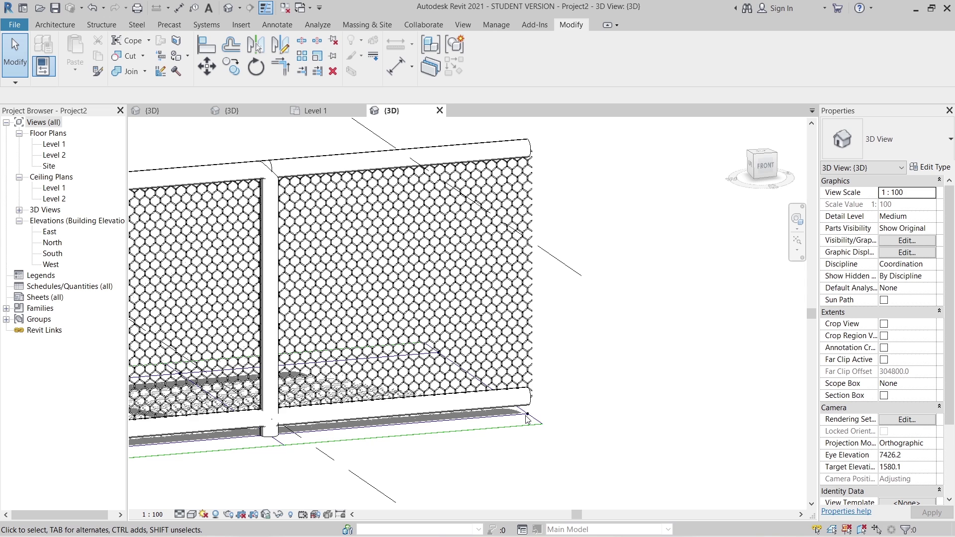
pyautogui.click(500, 143)
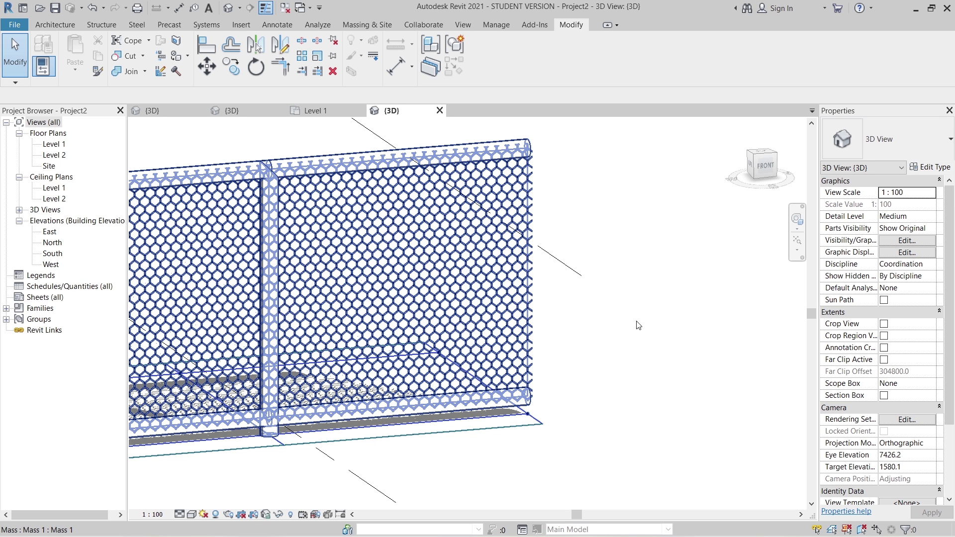
pyautogui.click(784, 391)
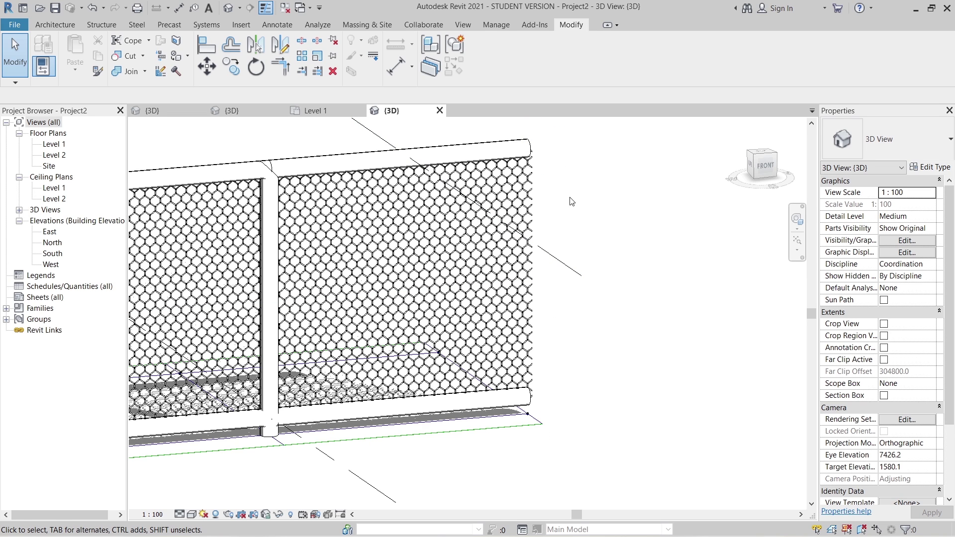
# Start a wall in the Level 1 floor plan with location line Finish Face: Interior and height up to Level 2
pyautogui.click(323, 113)
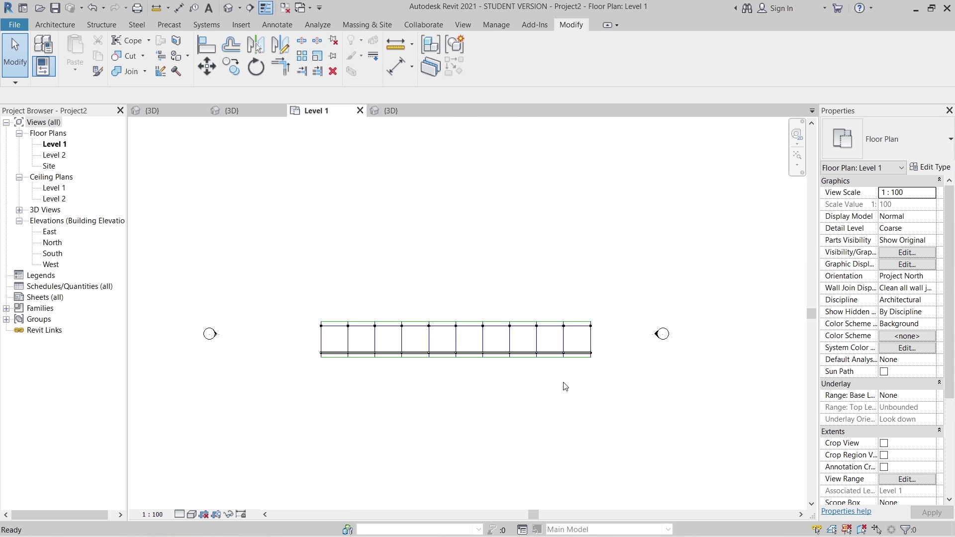
pyautogui.press('w')
pyautogui.press('a')
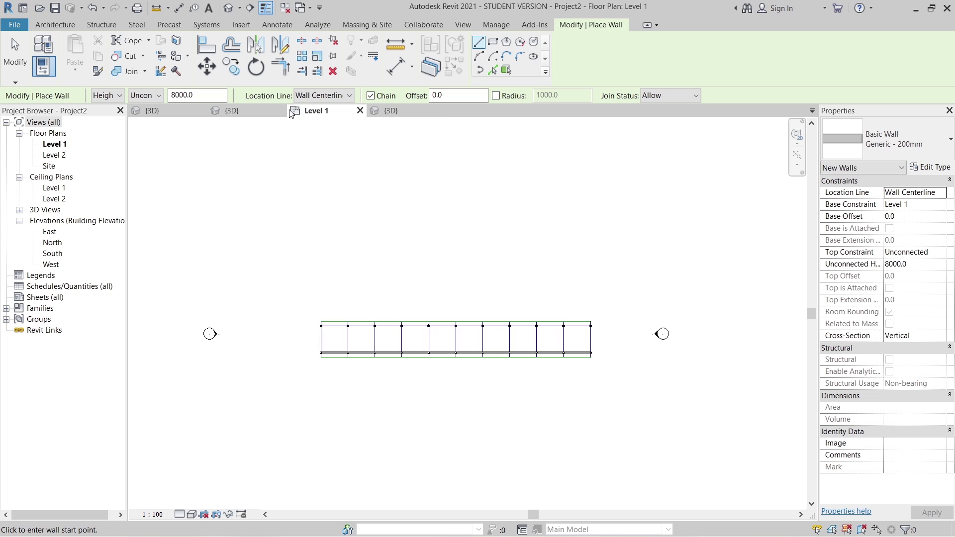
pyautogui.click(323, 95)
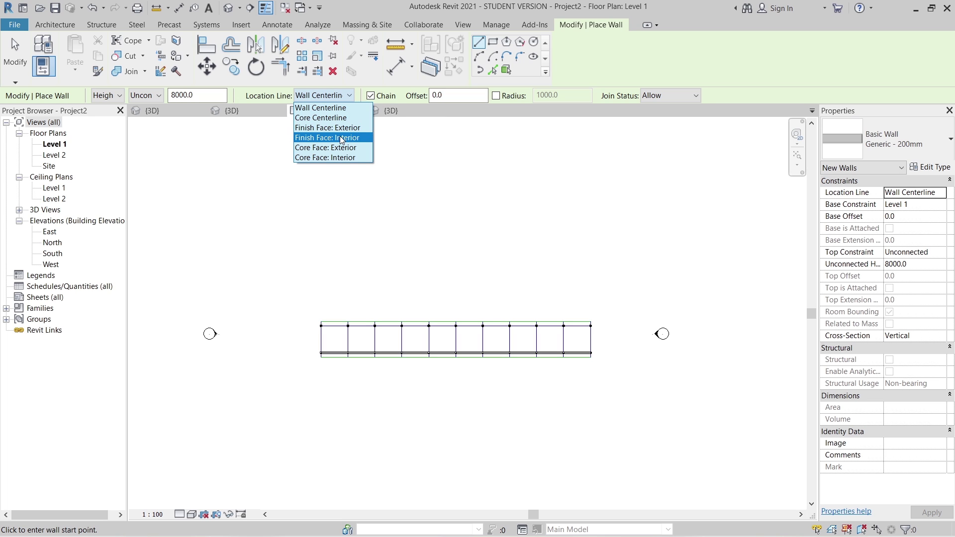
pyautogui.click(341, 138)
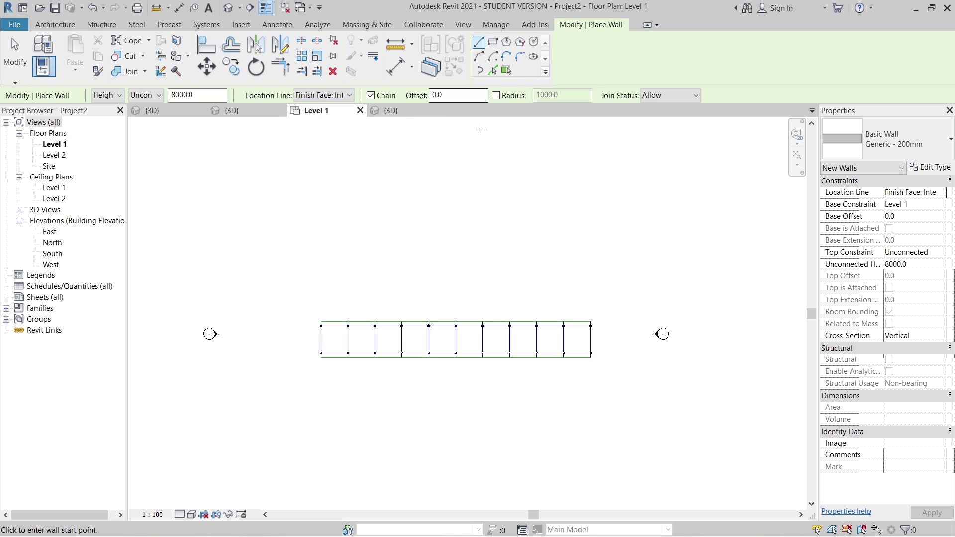
pyautogui.click(147, 96)
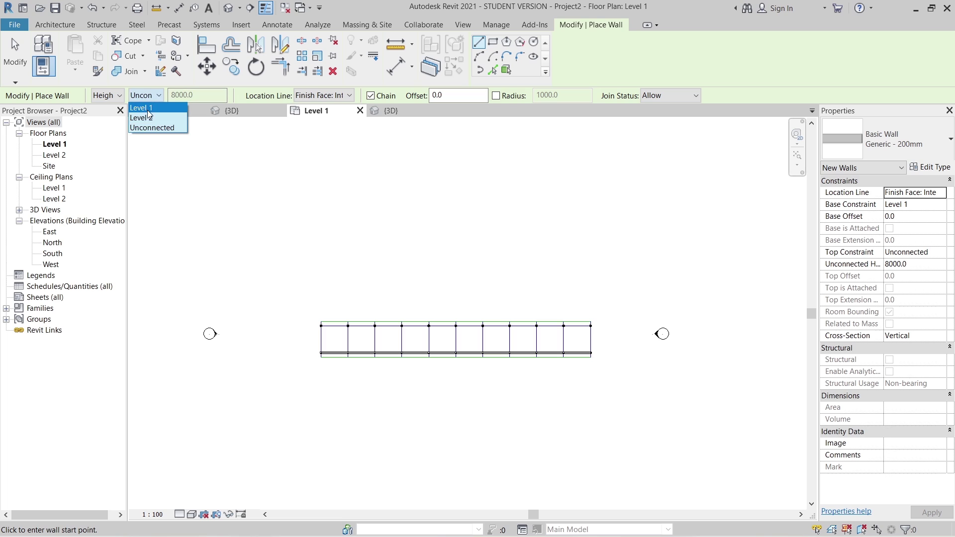
pyautogui.click(148, 117)
# Draw a Generic - 200mm wall 1600 mm long across the fence's open end, perpendicular to it
pyautogui.scroll(6, 583, 352)
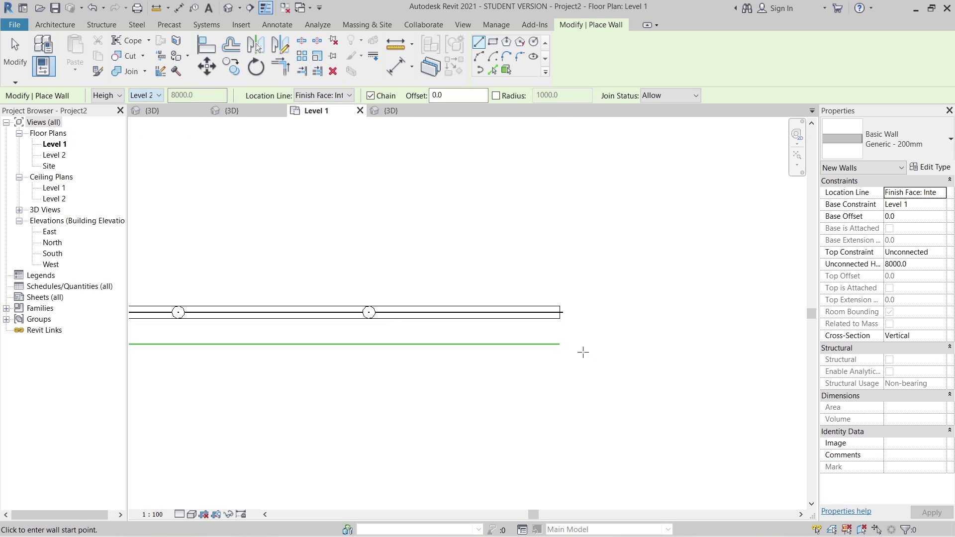
pyautogui.scroll(2, 583, 352)
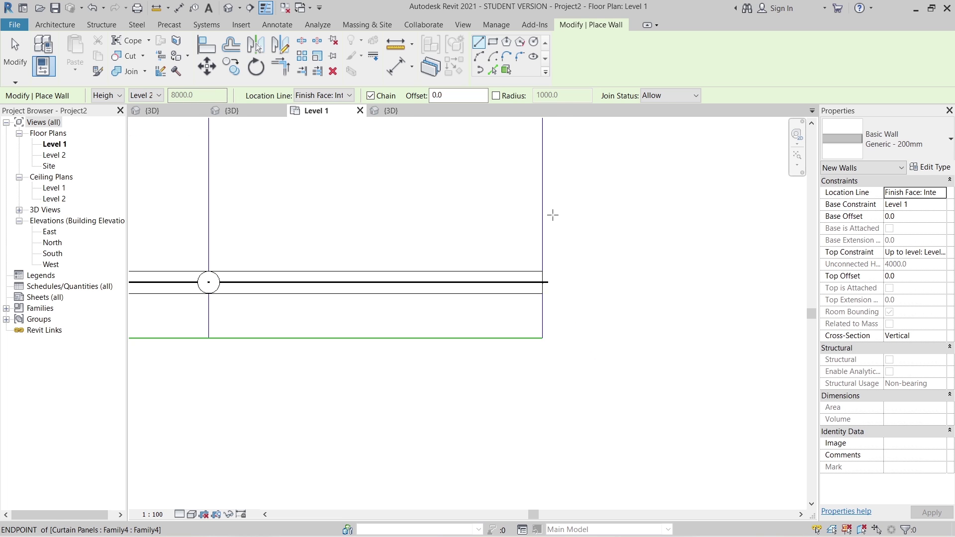
pyautogui.click(543, 293)
pyautogui.scroll(-1, 540, 148)
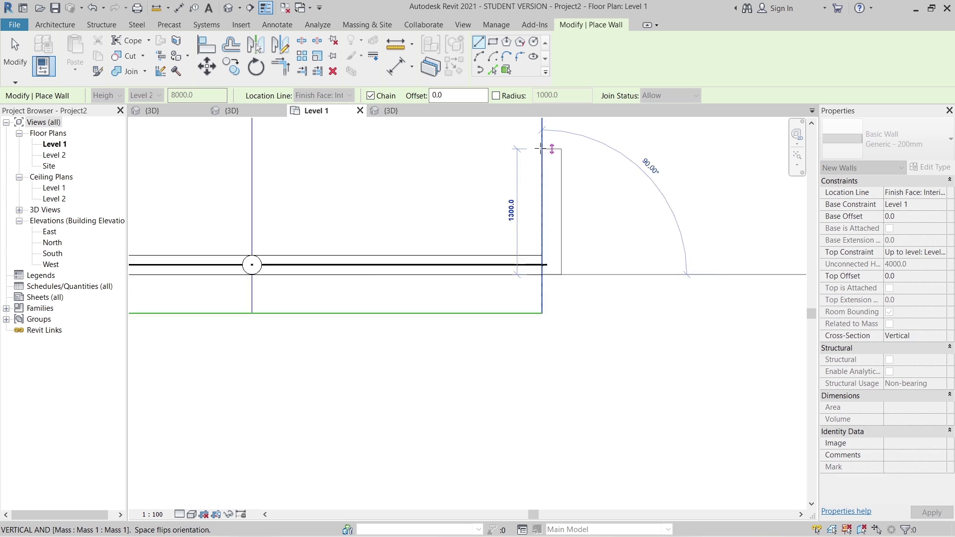
pyautogui.scroll(-1, 540, 149)
pyautogui.moveTo(540, 148); pyautogui.dragTo(543, 213, button='middle')
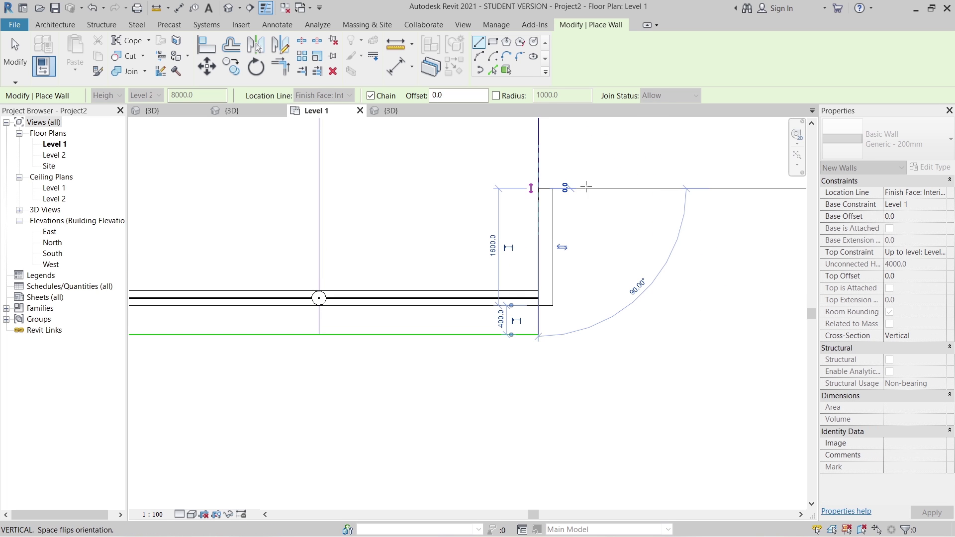
pyautogui.press('Escape')
pyautogui.press('Escape')
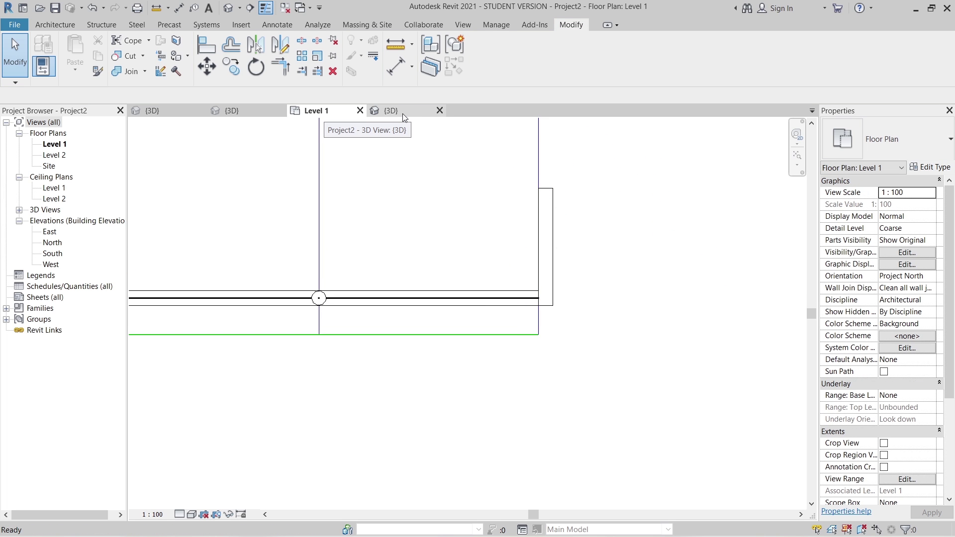
# Return to the project's 3D view and check how the fence meets the end wall
pyautogui.click(403, 113)
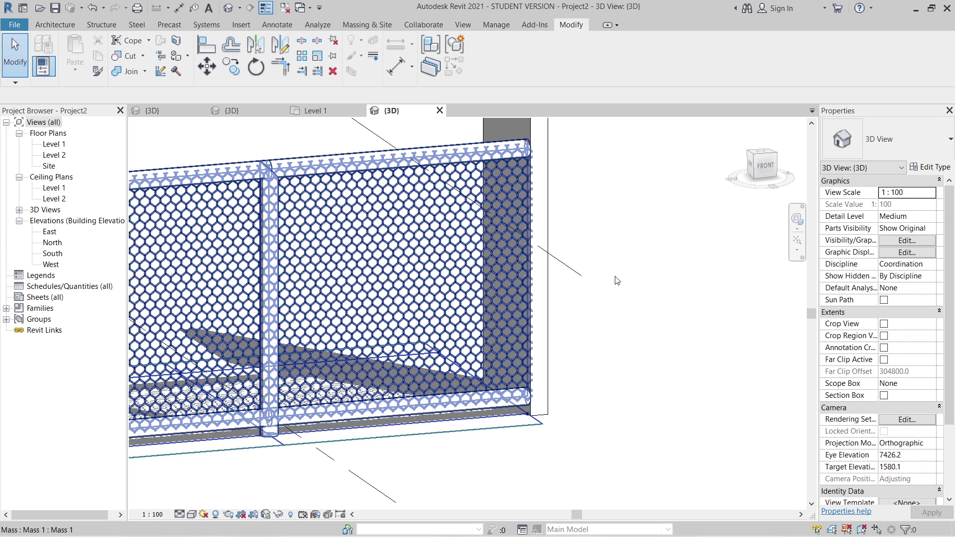
pyautogui.scroll(-1, 632, 323)
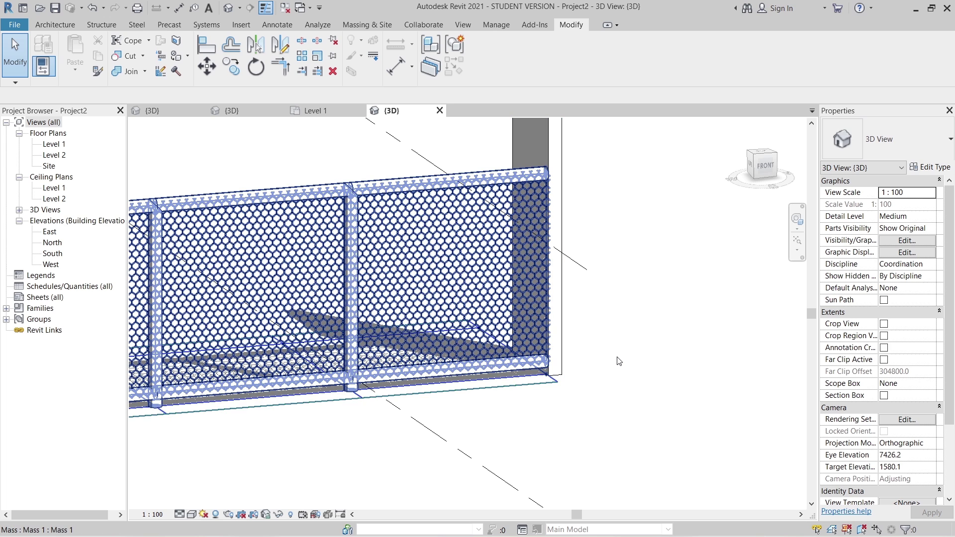
pyautogui.scroll(-2, 616, 356)
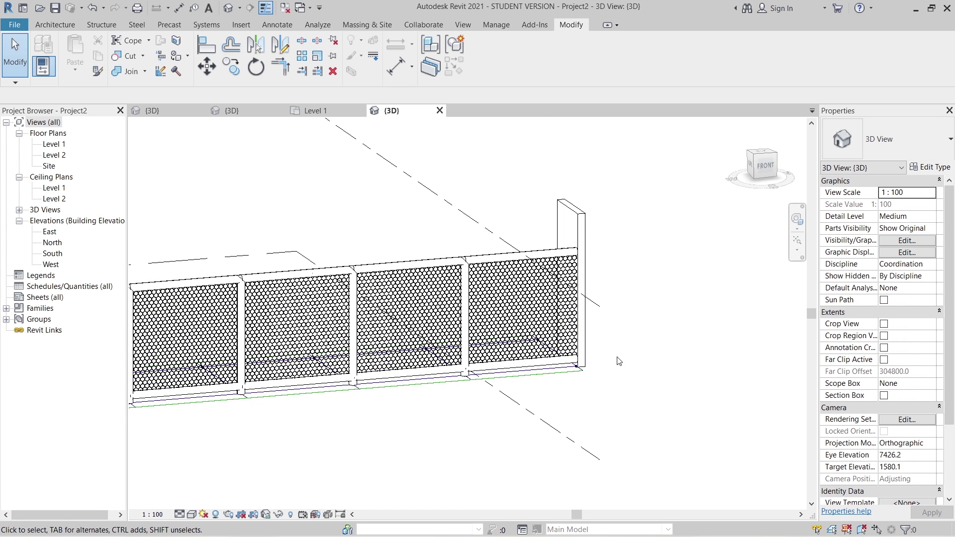